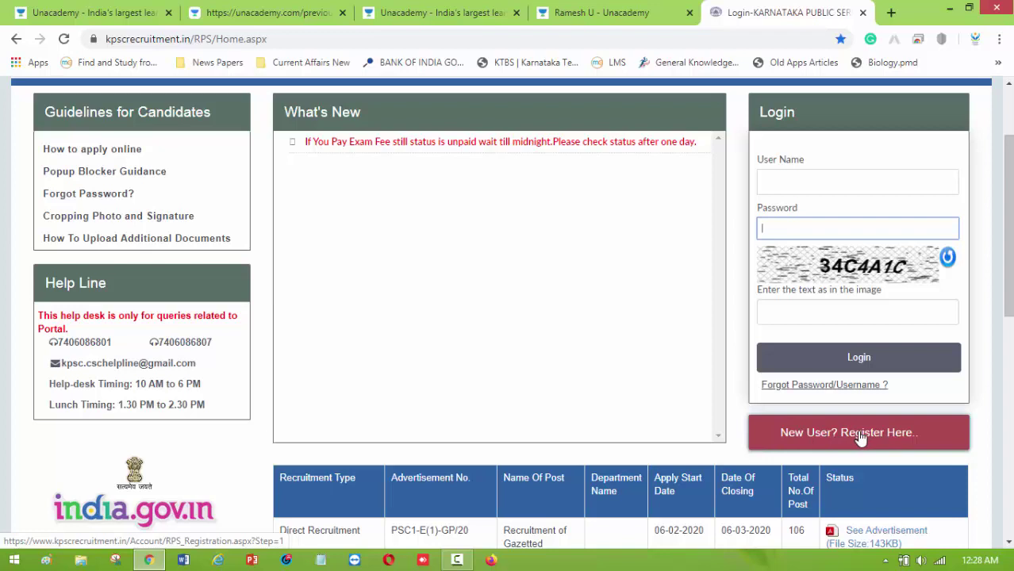
Start a new-user registration with the SSLC register number as username, plus contact e-mail and mobile.
left_click(860, 438)
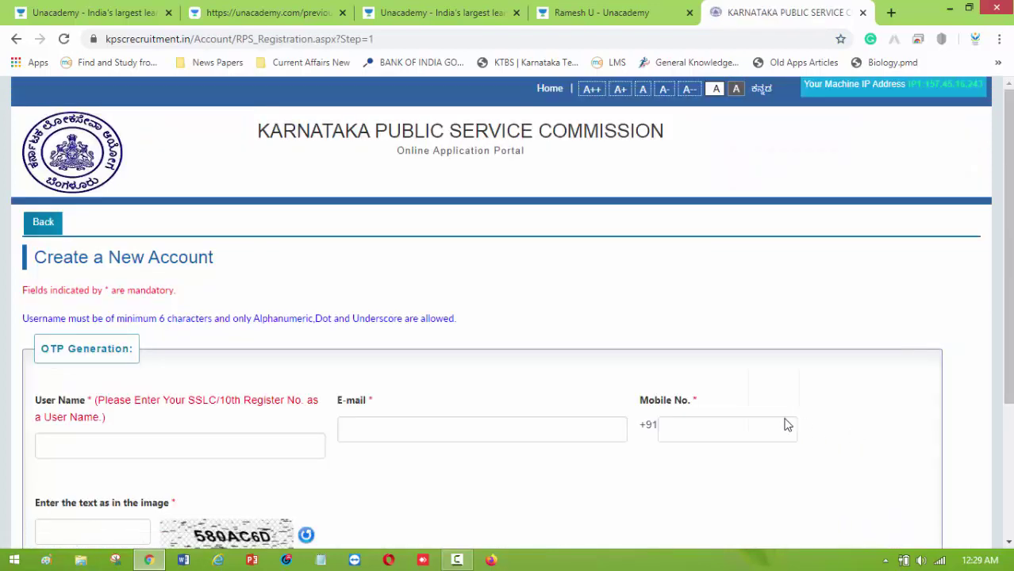
scroll(99, 350, "down", 1)
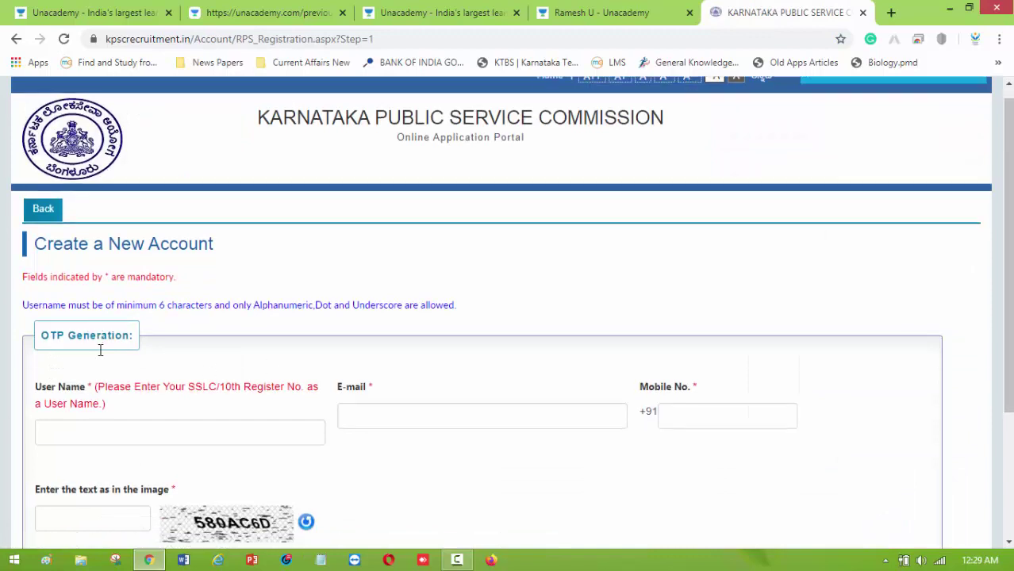
scroll(100, 350, "down", 1)
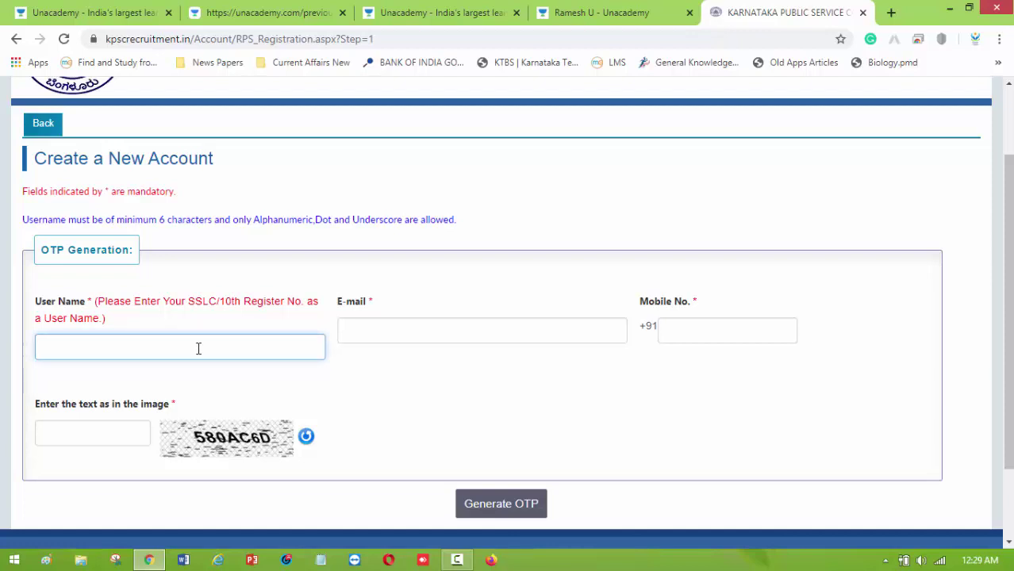
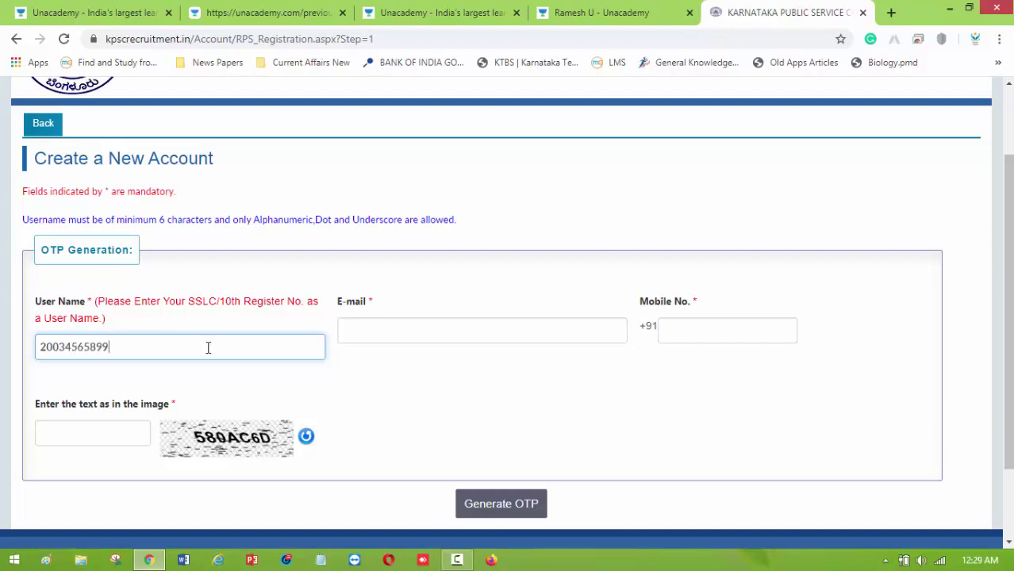
left_click(388, 334)
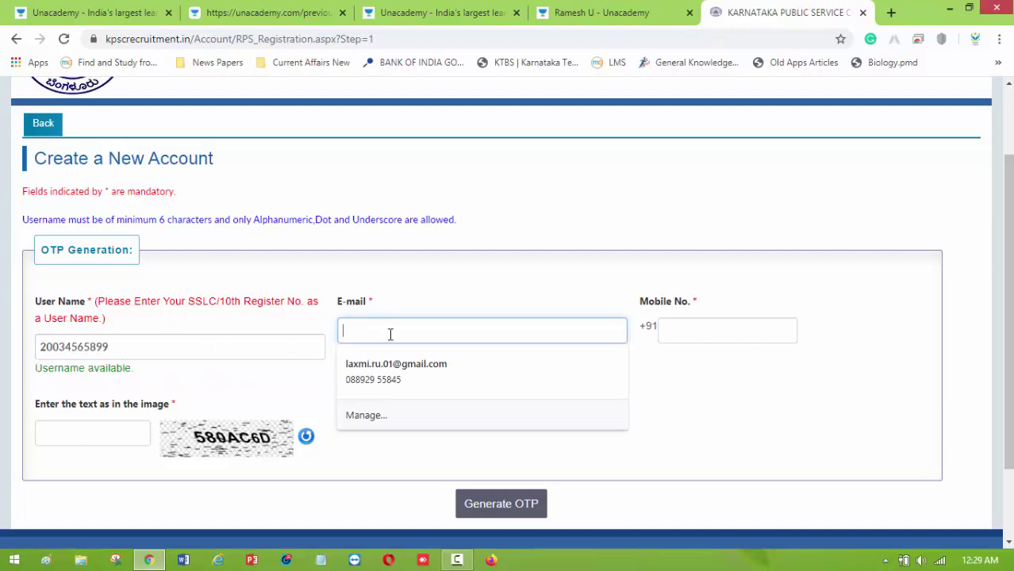
left_click(300, 378)
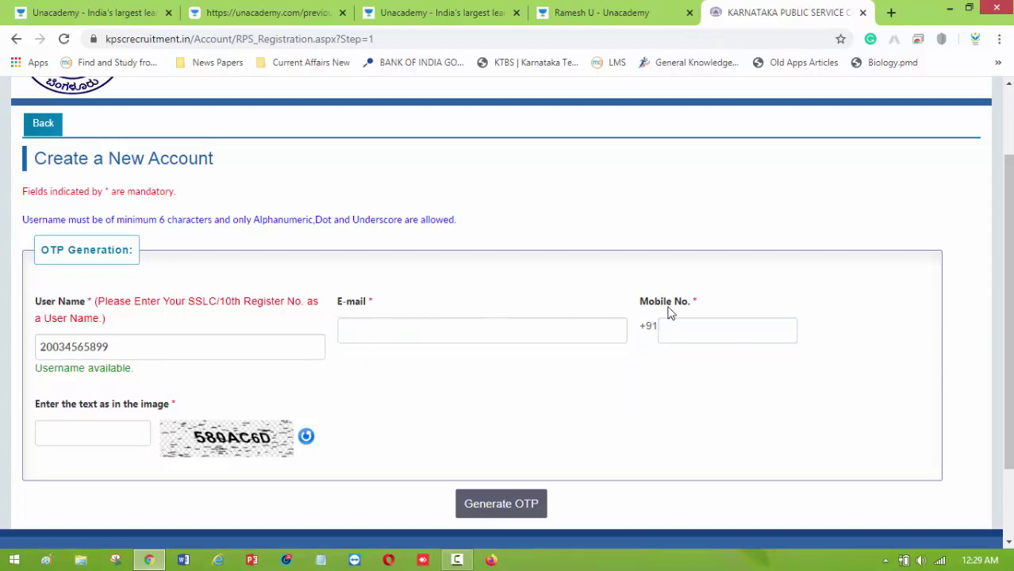
left_click(695, 333)
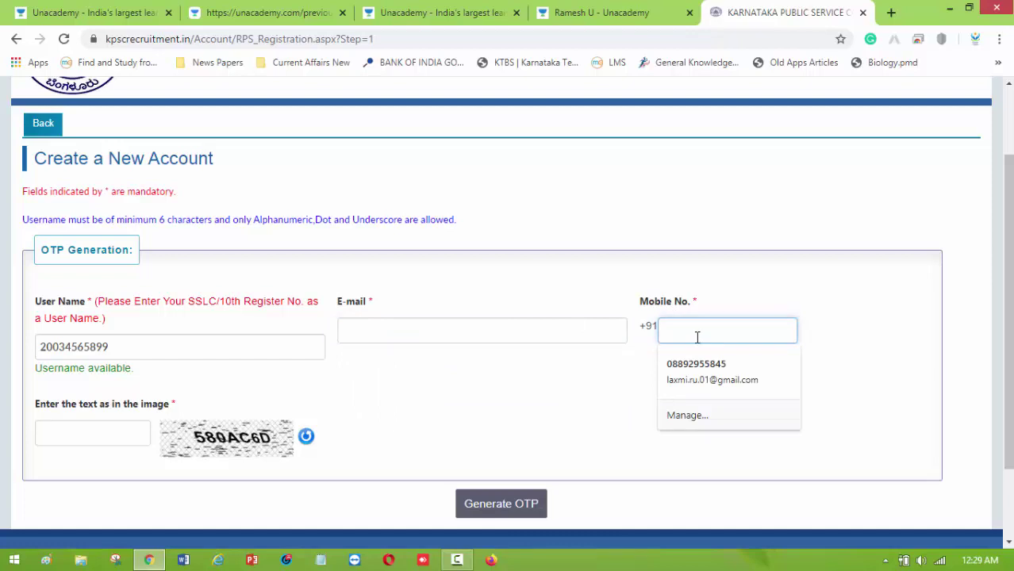
Enter the captcha and request an OTP, which flags the e-mail and mobile as already registered, then return home.
left_click(105, 433)
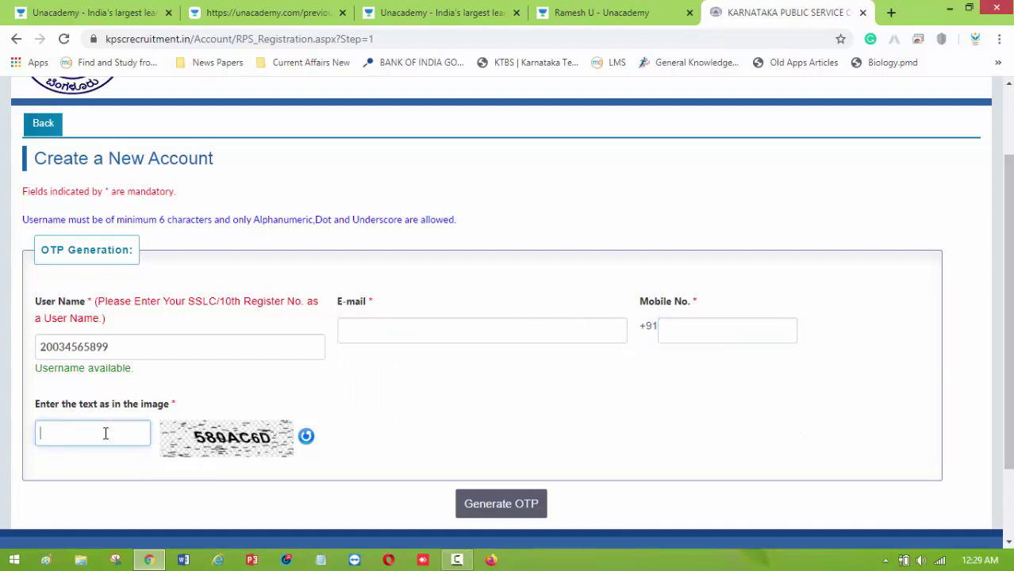
left_click(181, 446)
scroll(86, 436, "up", 2)
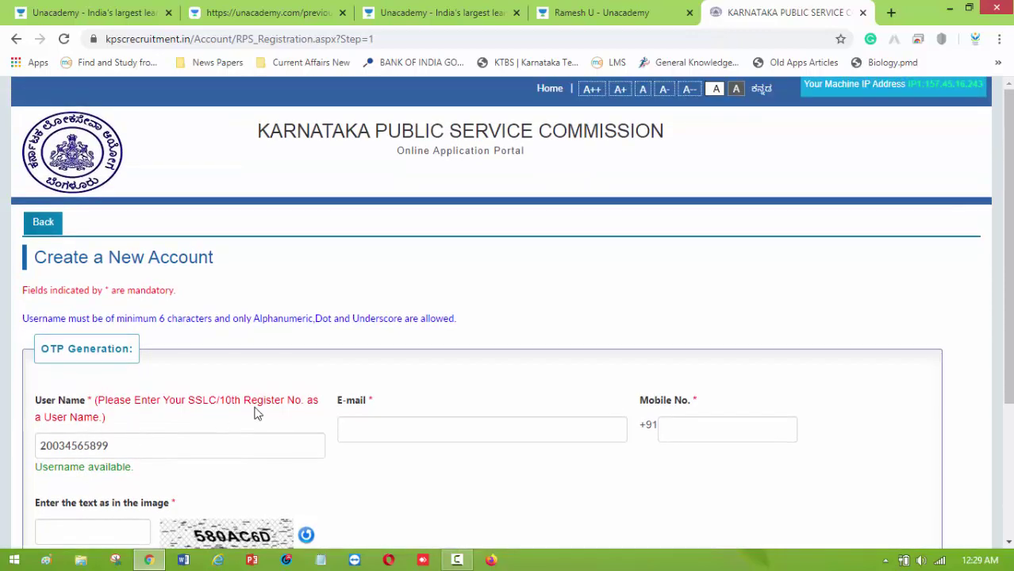
scroll(278, 413, "down", 2)
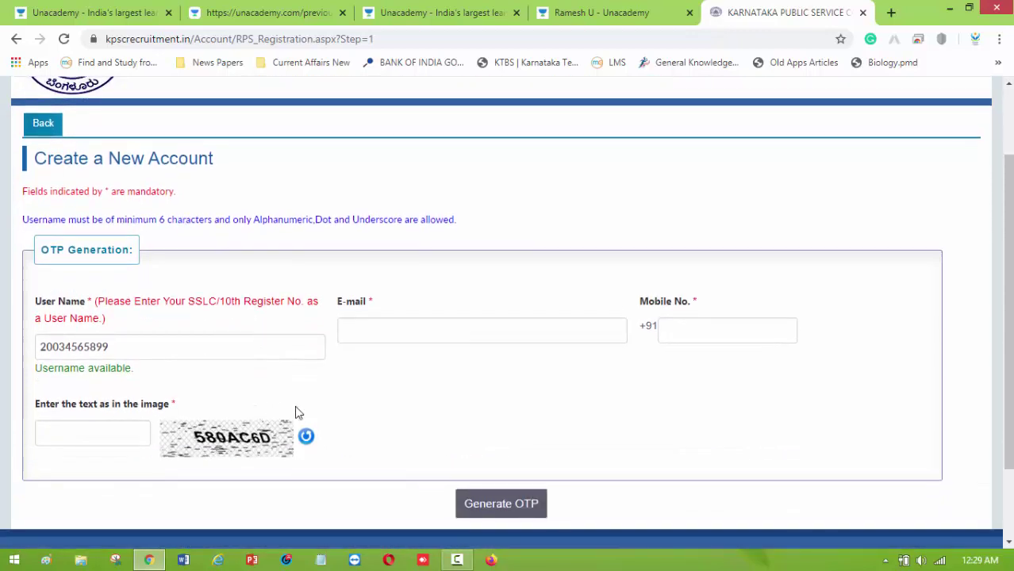
left_click(507, 501)
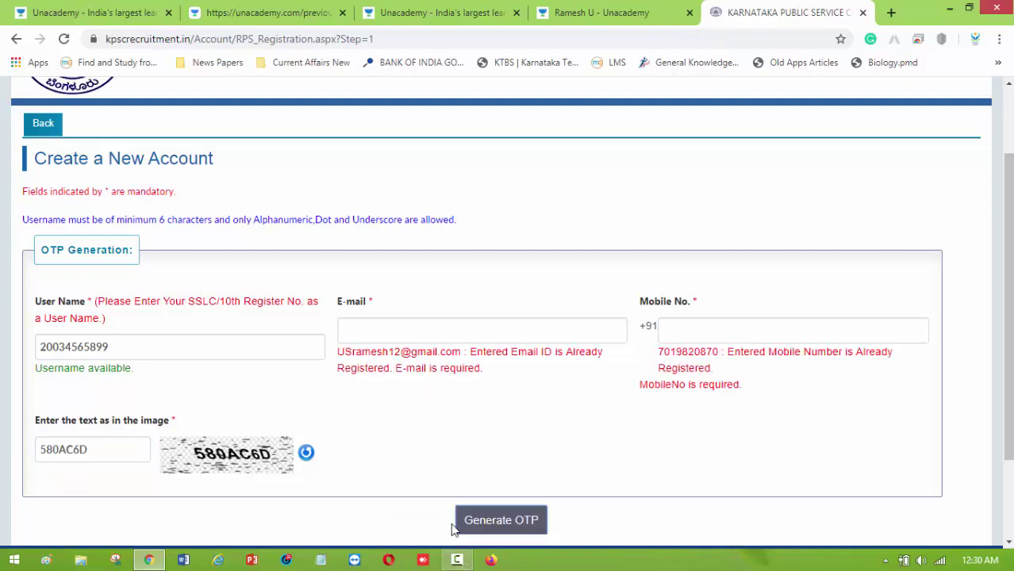
mouse_move(449, 562)
left_click(43, 125)
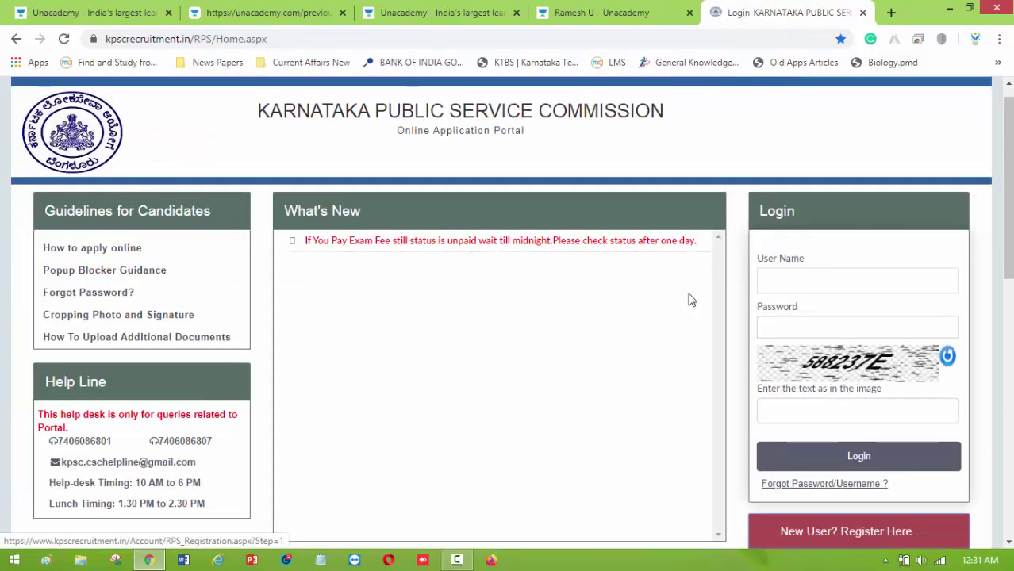
Go from the login fields to the Forgot Password/Username page.
left_click(778, 279)
left_click(790, 325)
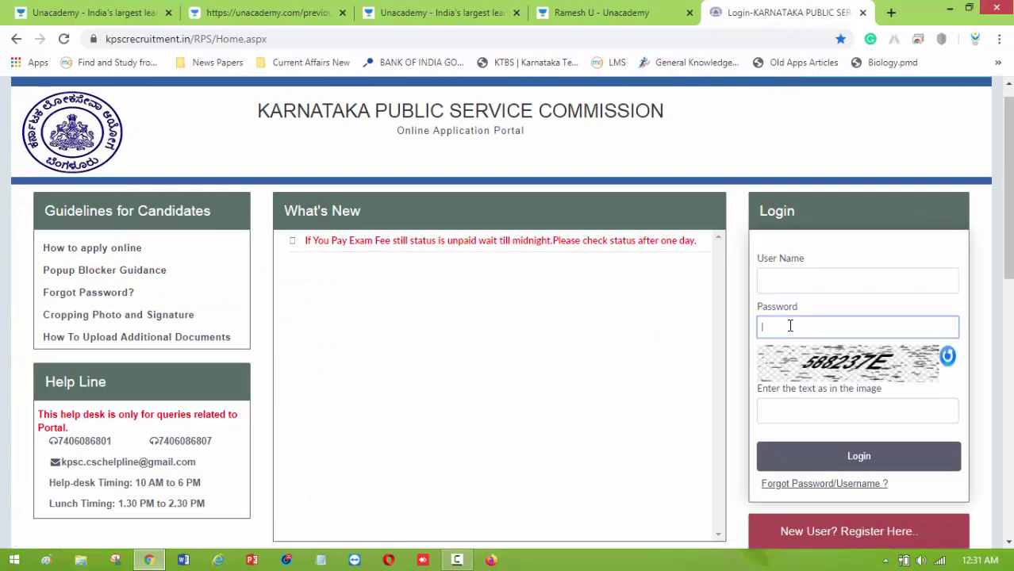
scroll(785, 327, "down", 2)
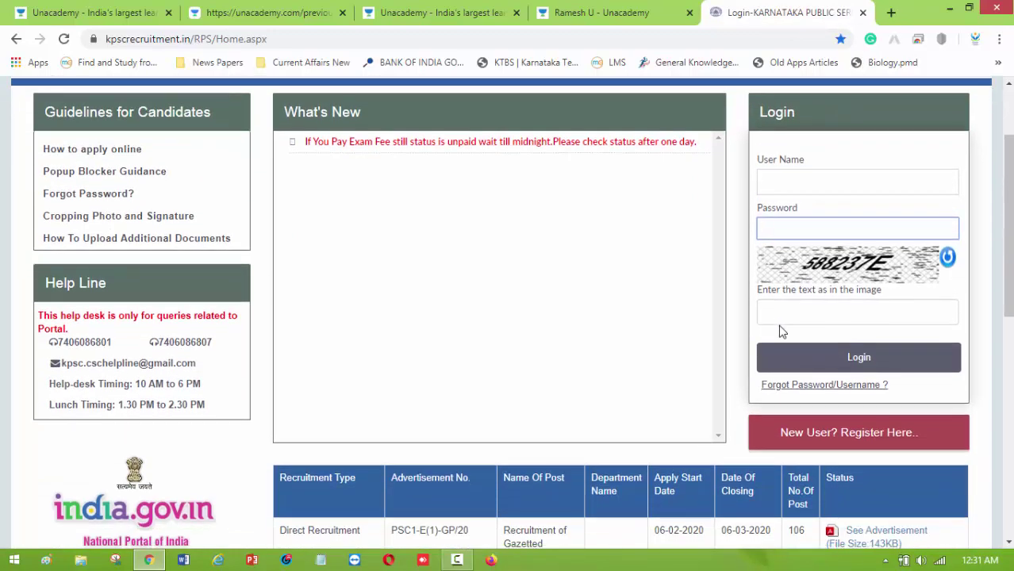
scroll(749, 326, "up", 2)
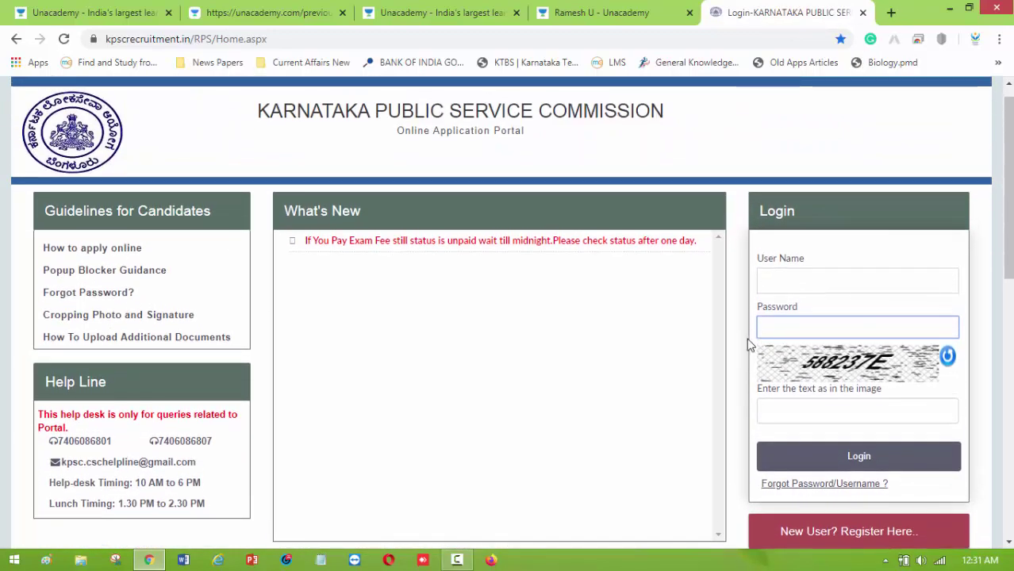
scroll(761, 349, "down", 2)
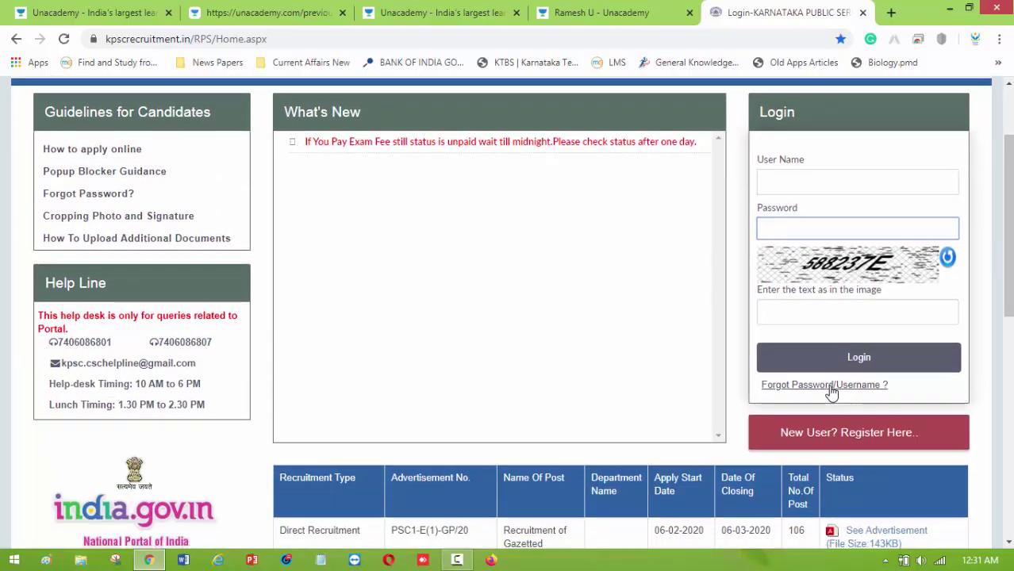
left_click(830, 386)
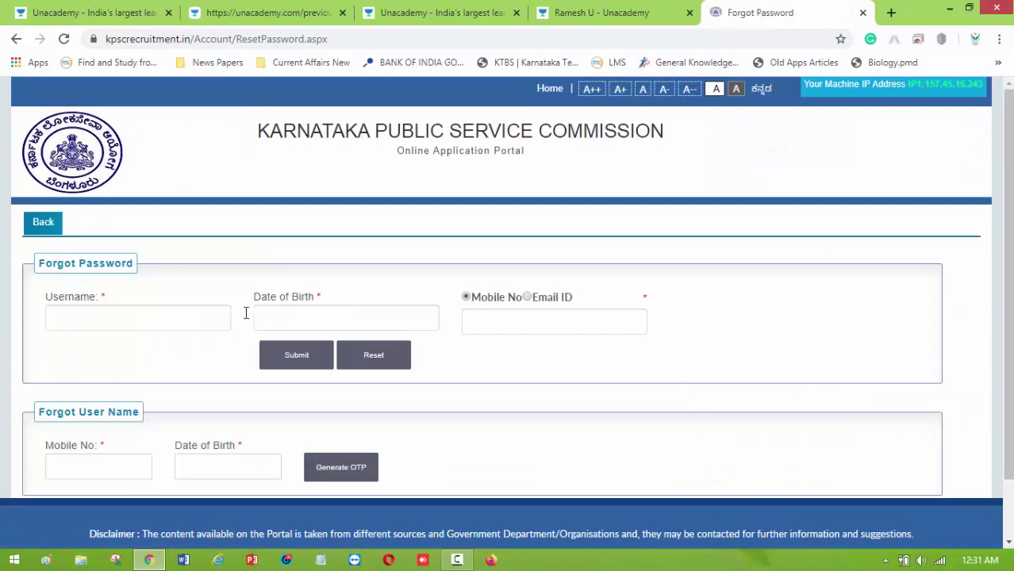
Look over the Forgot Password and Forgot User Name forms, then return to the home login page.
left_click(100, 321)
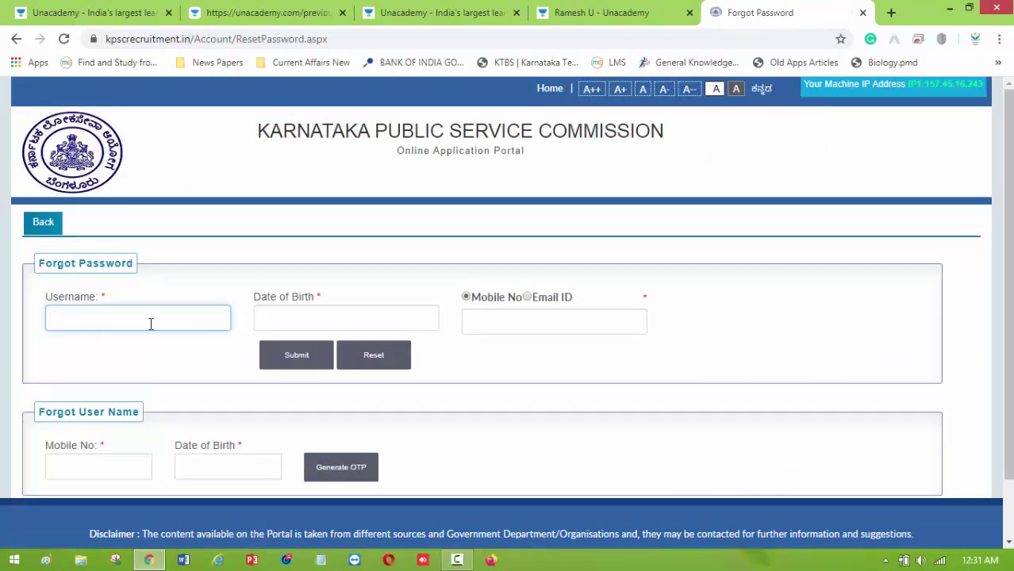
left_click(346, 321)
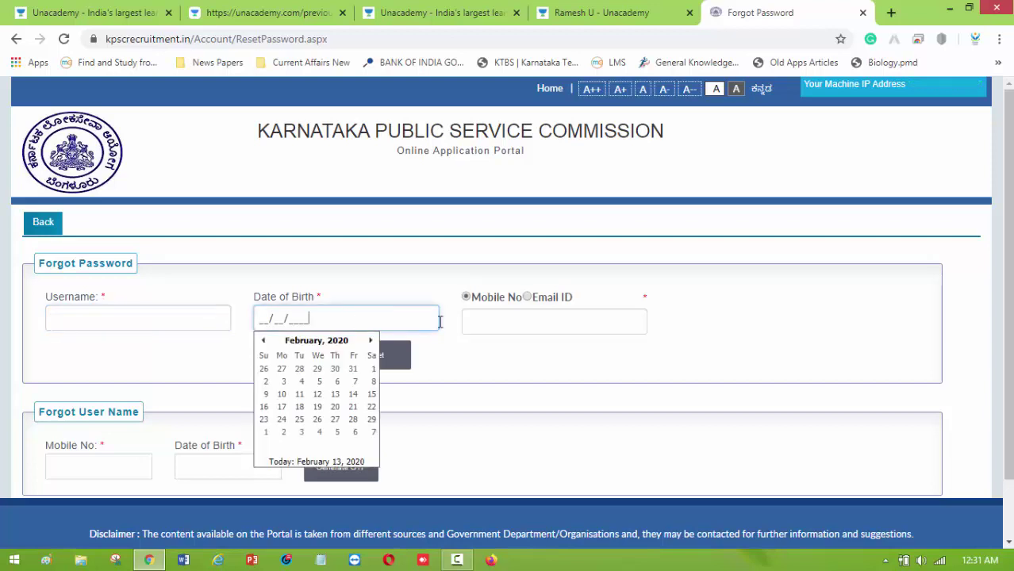
left_click(511, 321)
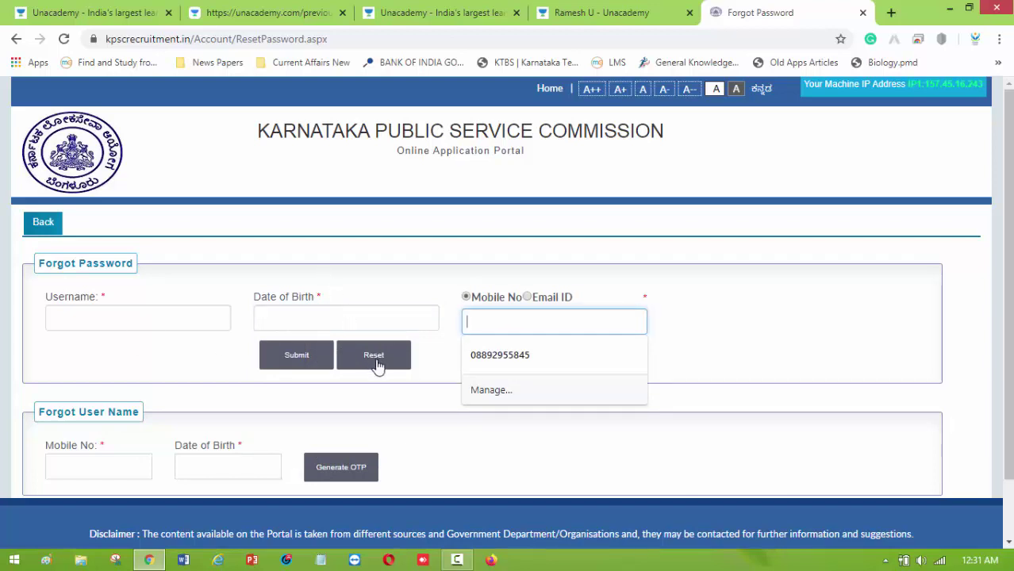
left_click(239, 360)
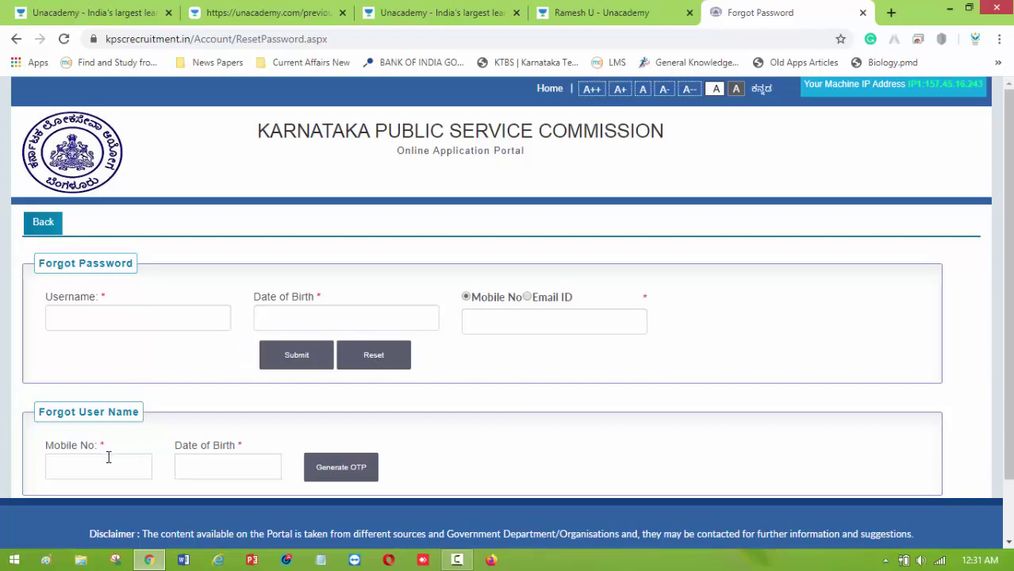
scroll(111, 406, "down", 1)
left_click(81, 405)
left_click(151, 366)
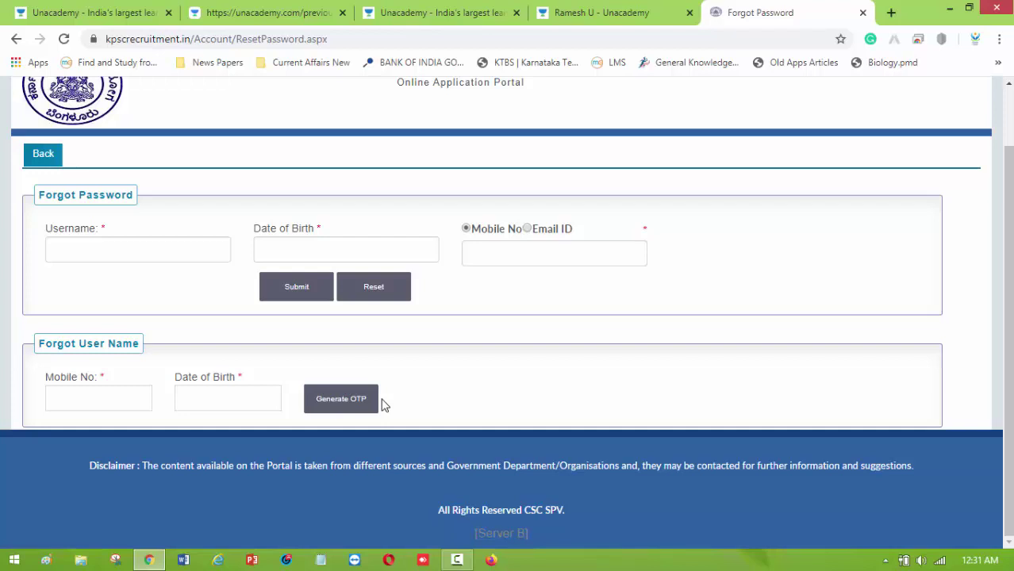
left_click(50, 161)
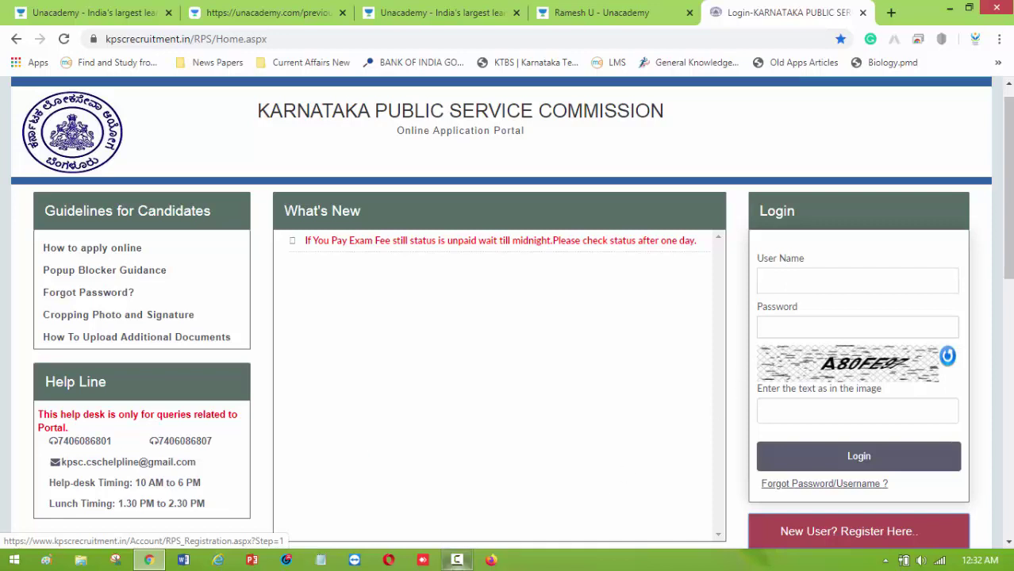
Log in with username, password and captcha, and accept the application instructions to reach the candidate home.
left_click(457, 560)
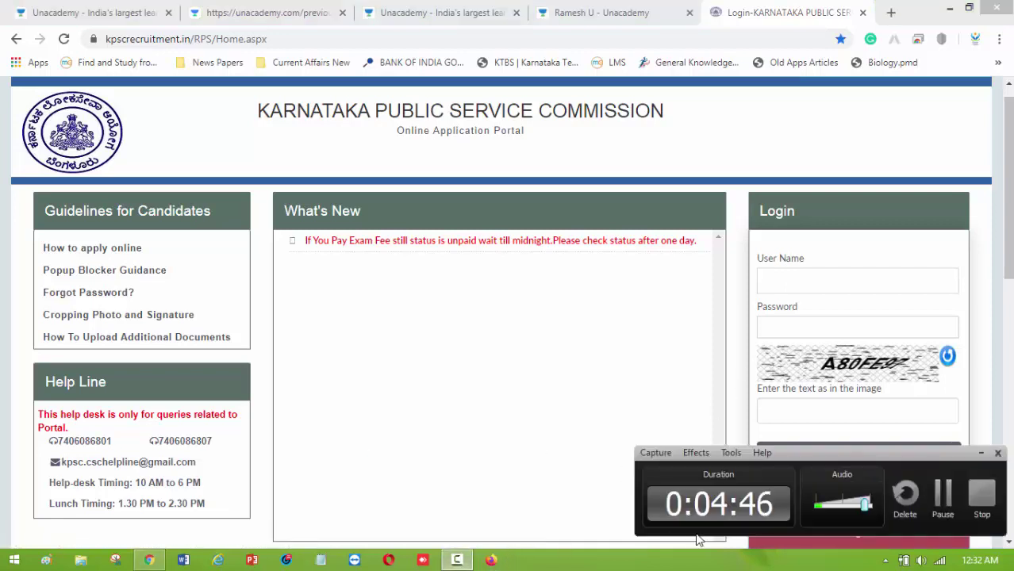
left_click(940, 494)
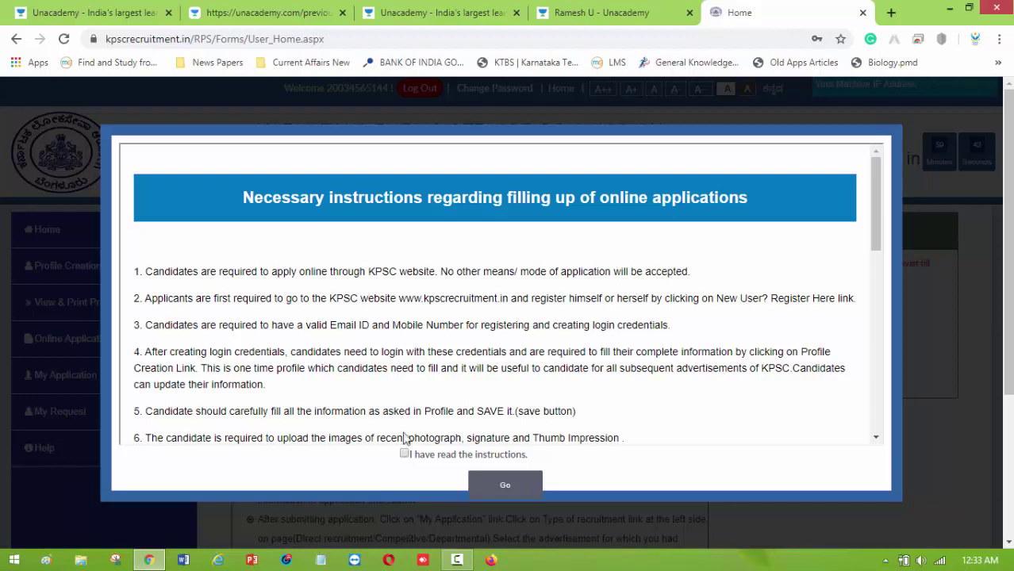
left_click(505, 483)
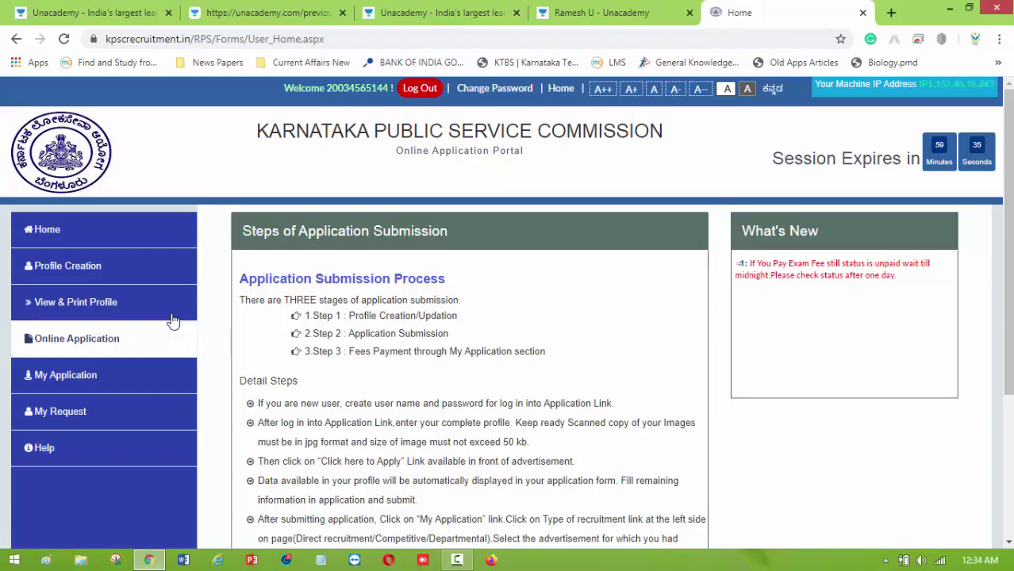
left_click(103, 270)
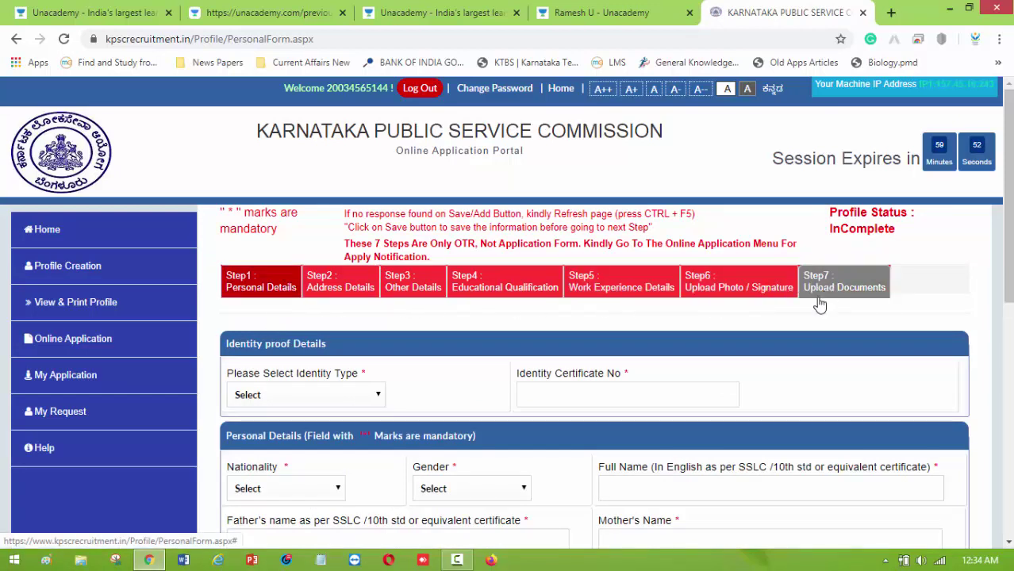
scroll(634, 415, "down", 7)
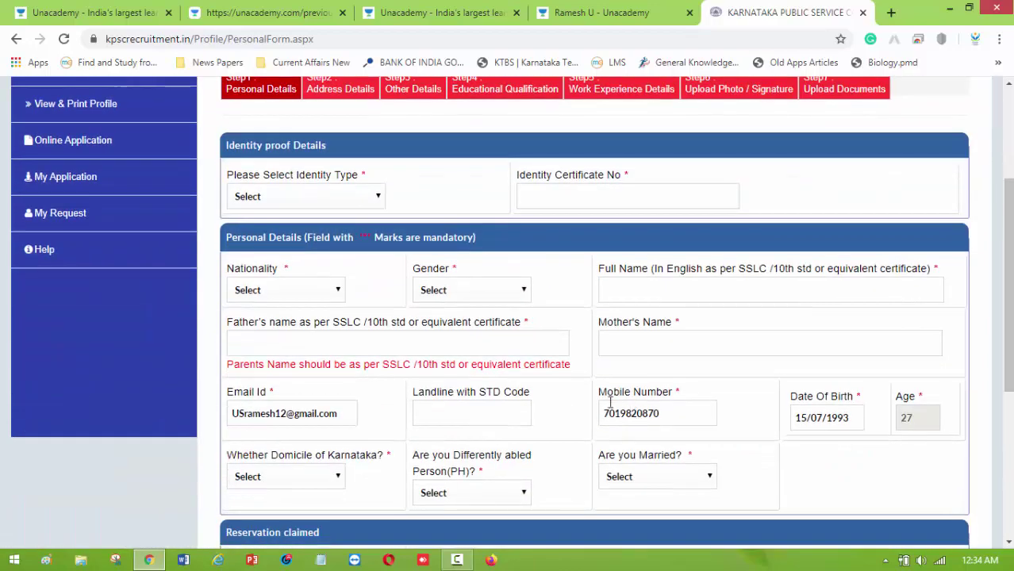
scroll(590, 393, "up", 4)
scroll(590, 393, "up", 3)
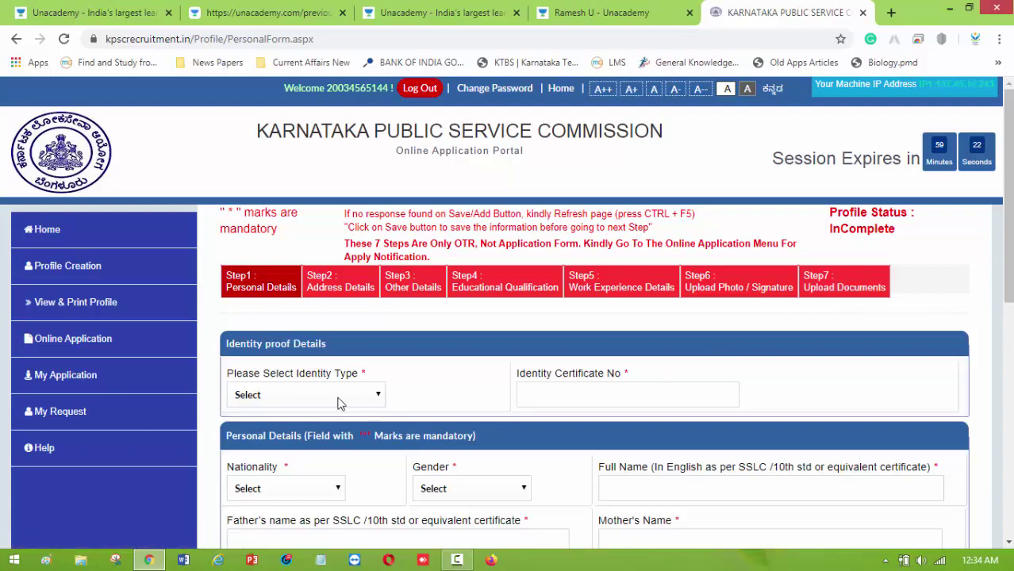
Choose PAN Card Number as identity proof, nationality Indian and gender Male.
left_click(363, 399)
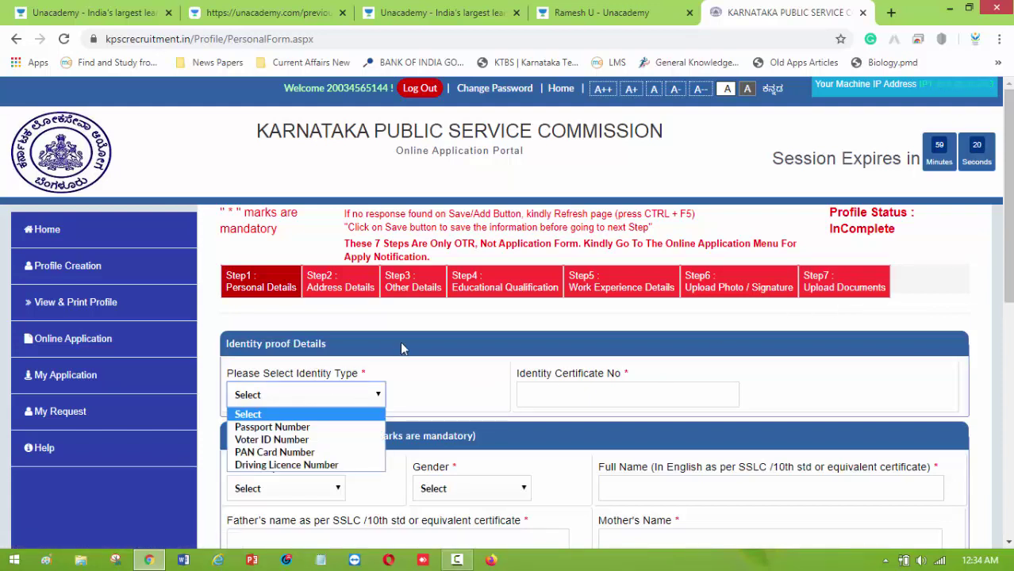
scroll(402, 349, "down", 1)
left_click(353, 296)
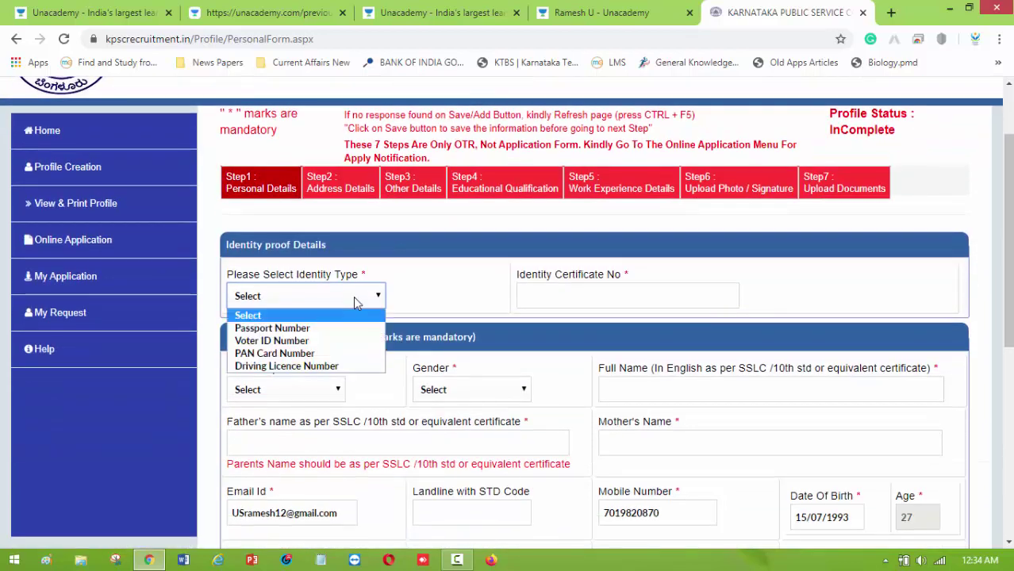
left_click(328, 354)
left_click(572, 295)
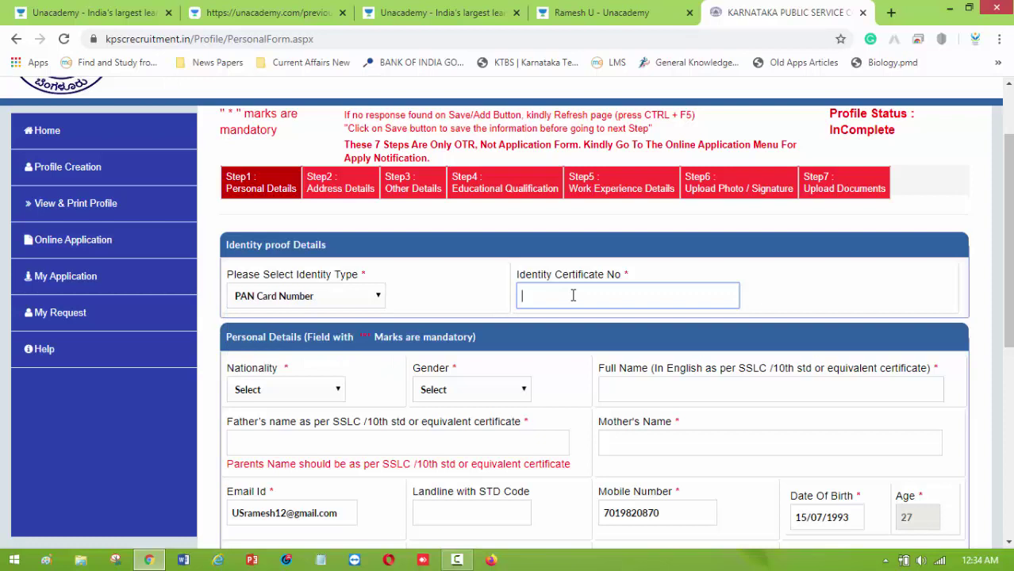
scroll(452, 333, "down", 1)
left_click(325, 291)
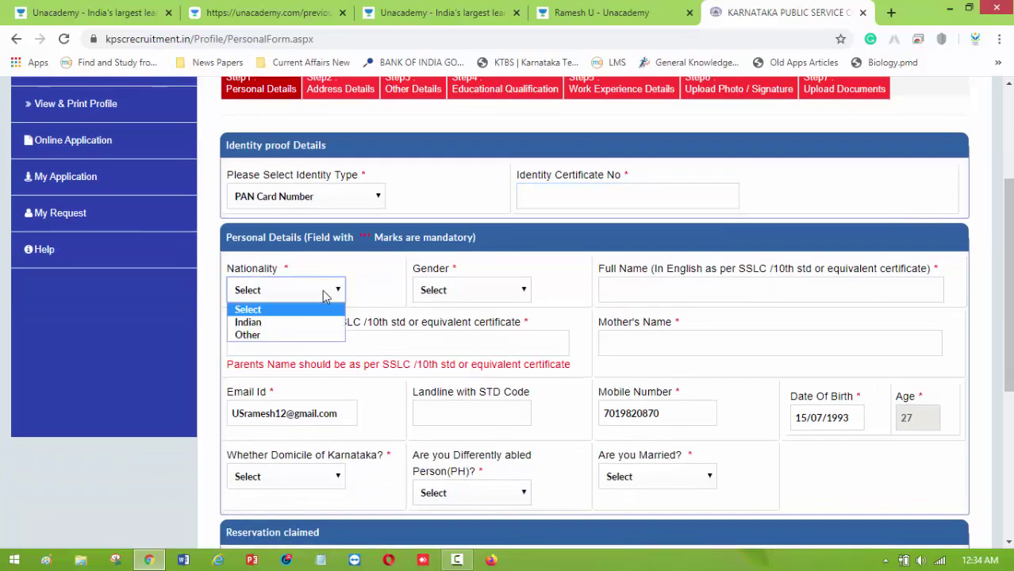
left_click(287, 325)
left_click(485, 289)
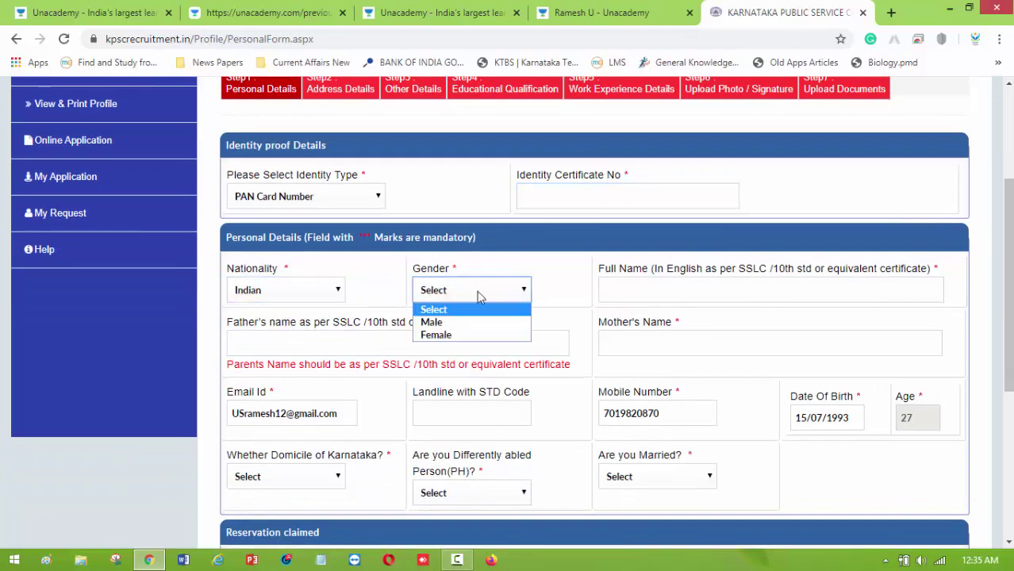
left_click(471, 322)
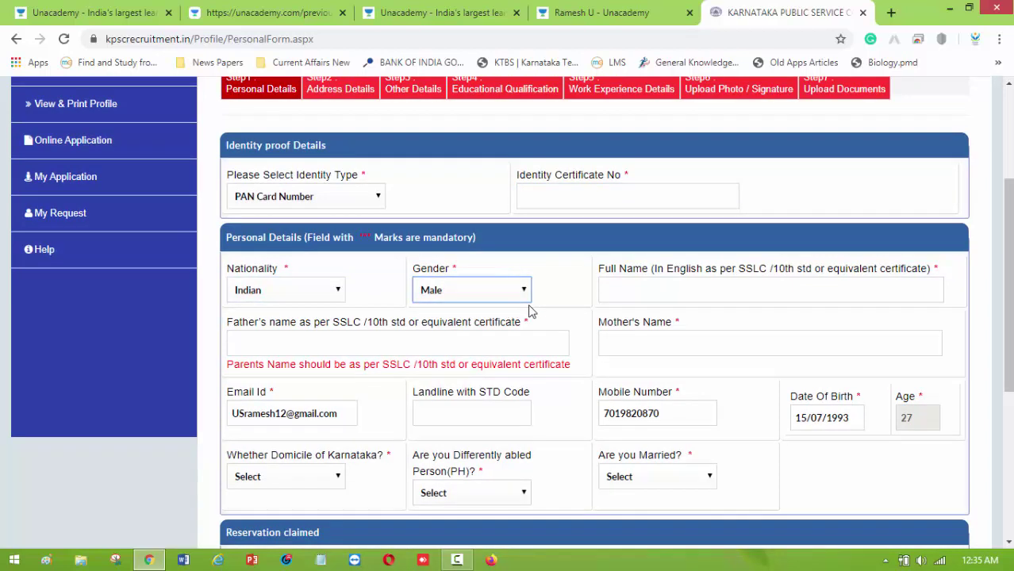
Fill in the applicant's name, parents' names and e-mail, leaving the landline blank.
left_click(642, 290)
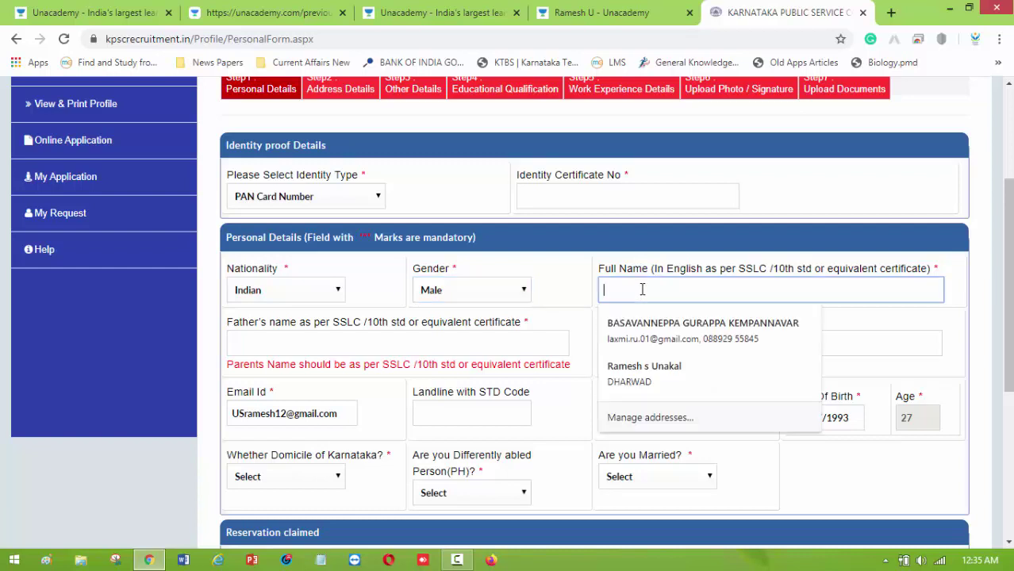
left_click(544, 304)
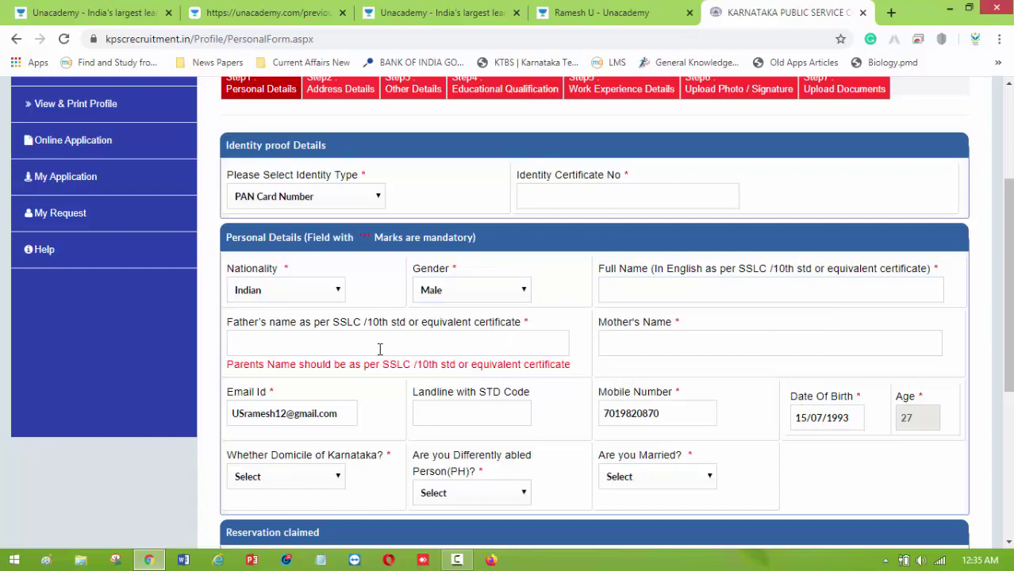
scroll(379, 344, "down", 2)
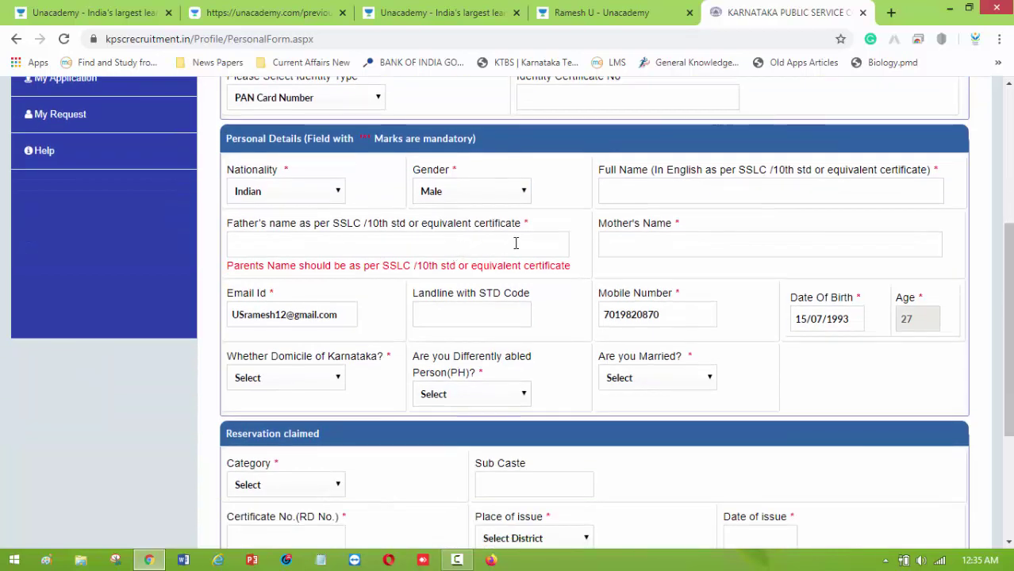
left_click(515, 243)
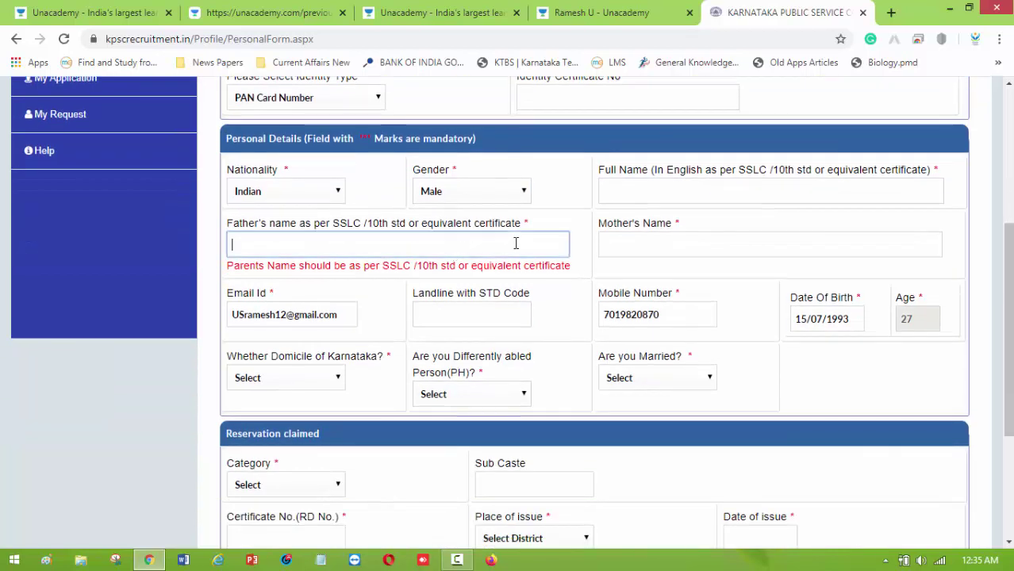
left_click(625, 238)
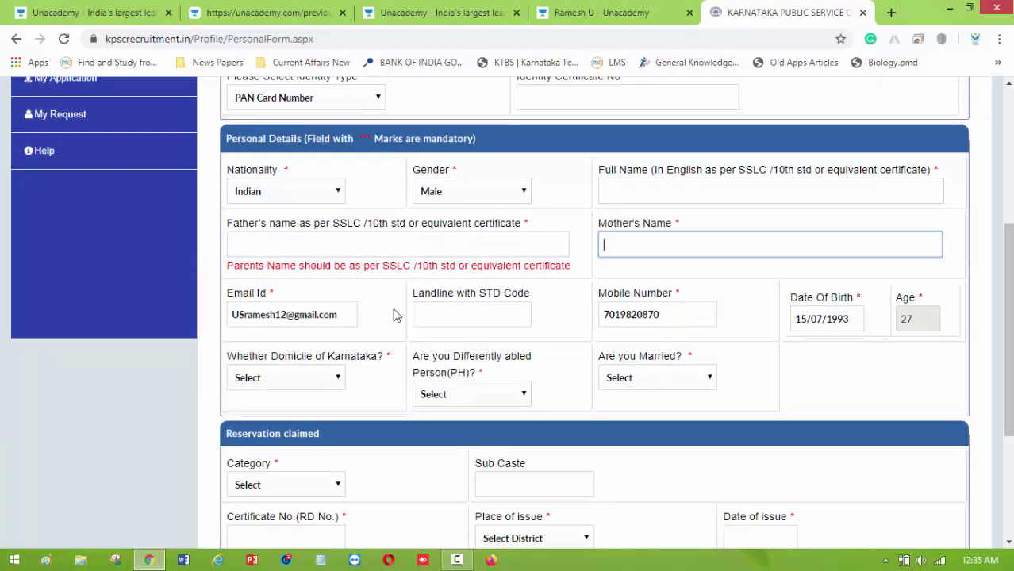
left_click_drag(339, 314, 258, 314)
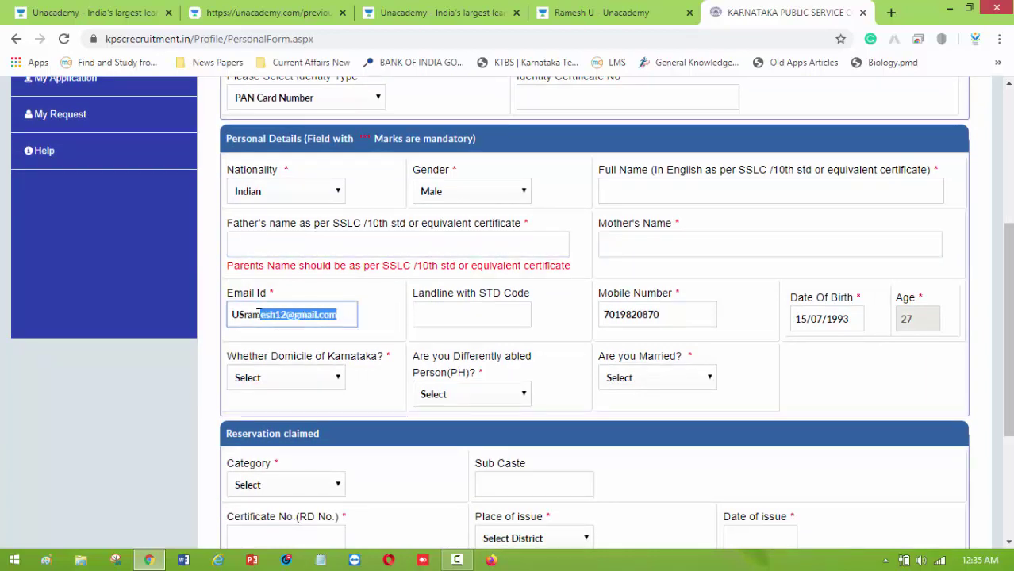
left_click(466, 314)
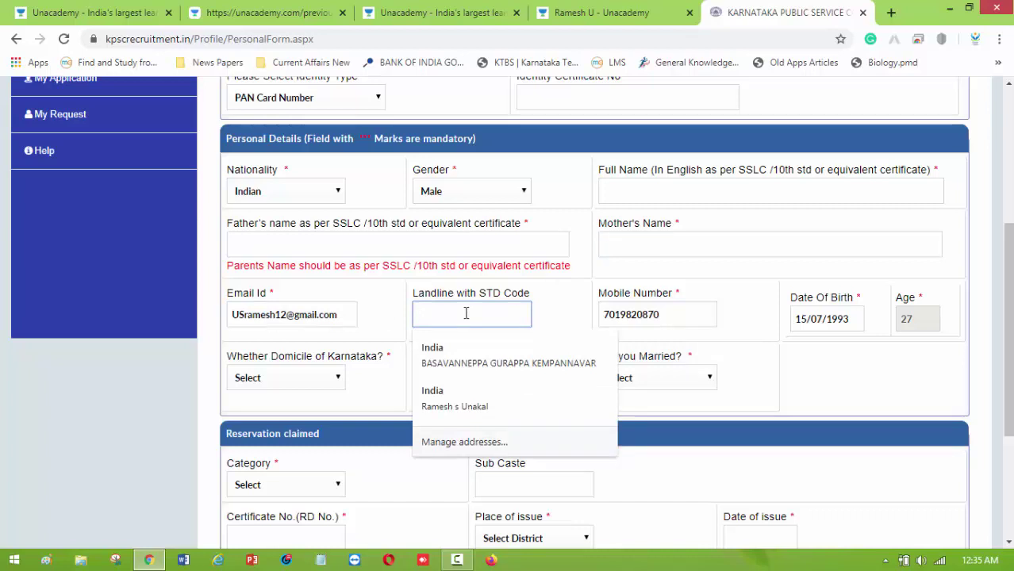
key("Escape")
left_click(545, 311)
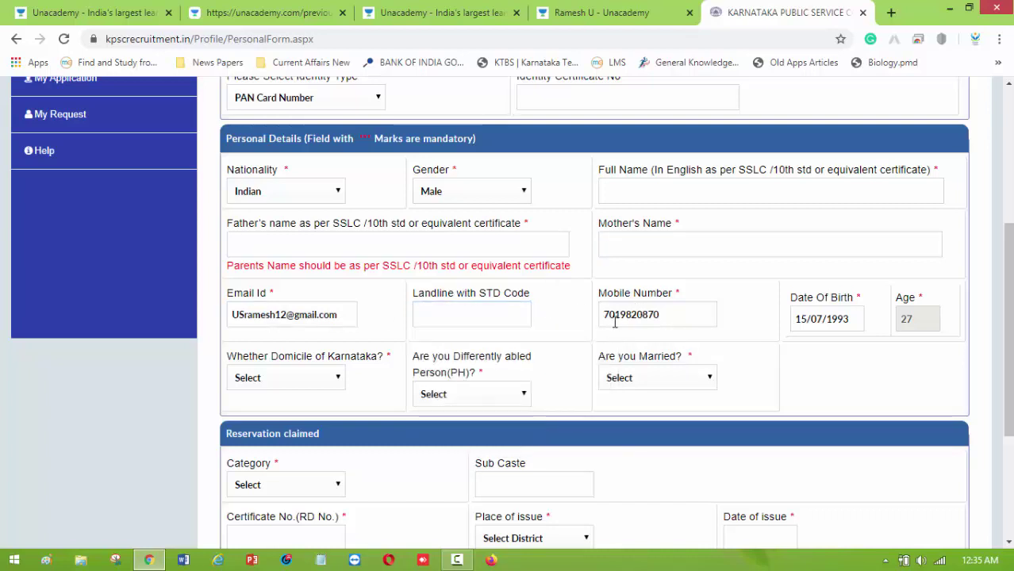
scroll(862, 331, "down", 1)
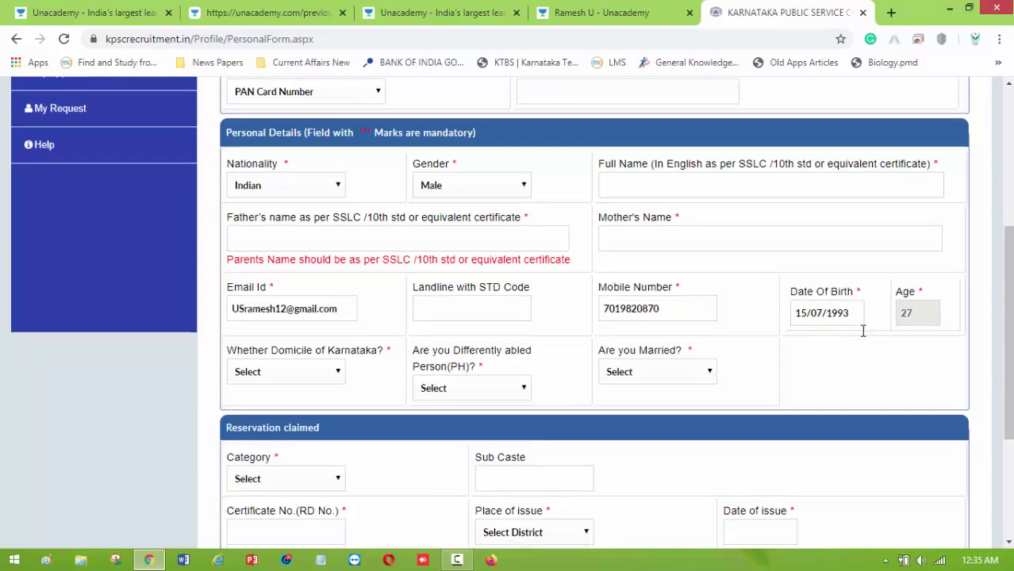
scroll(863, 330, "down", 1)
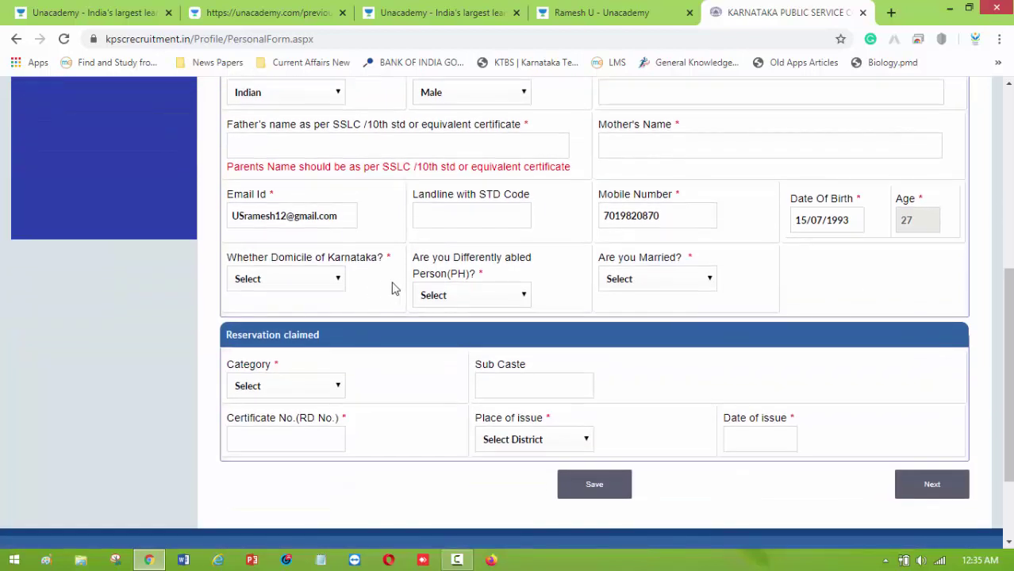
Answer Karnataka domicile Yes, differently abled No and married No.
left_click(335, 286)
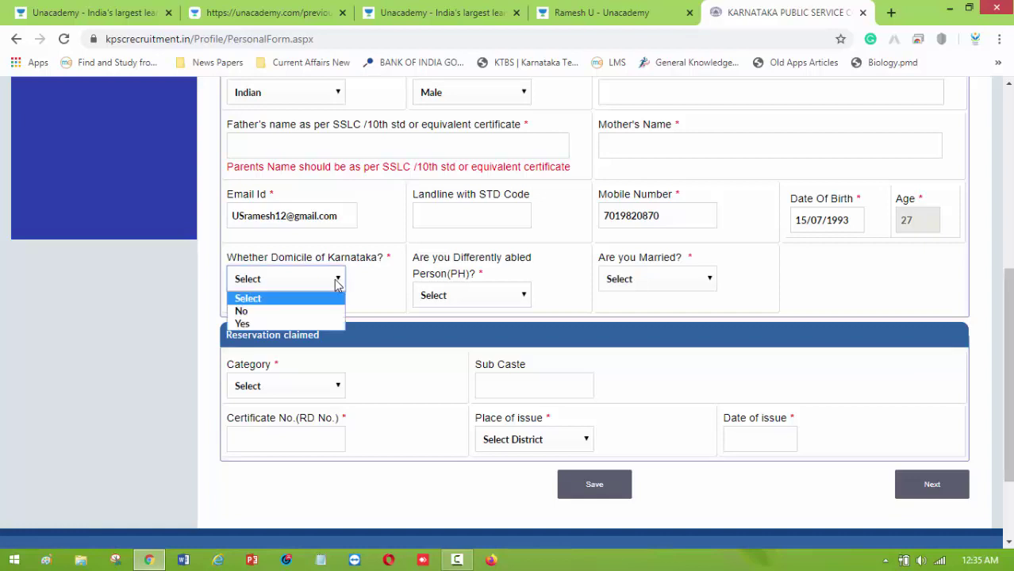
left_click(277, 325)
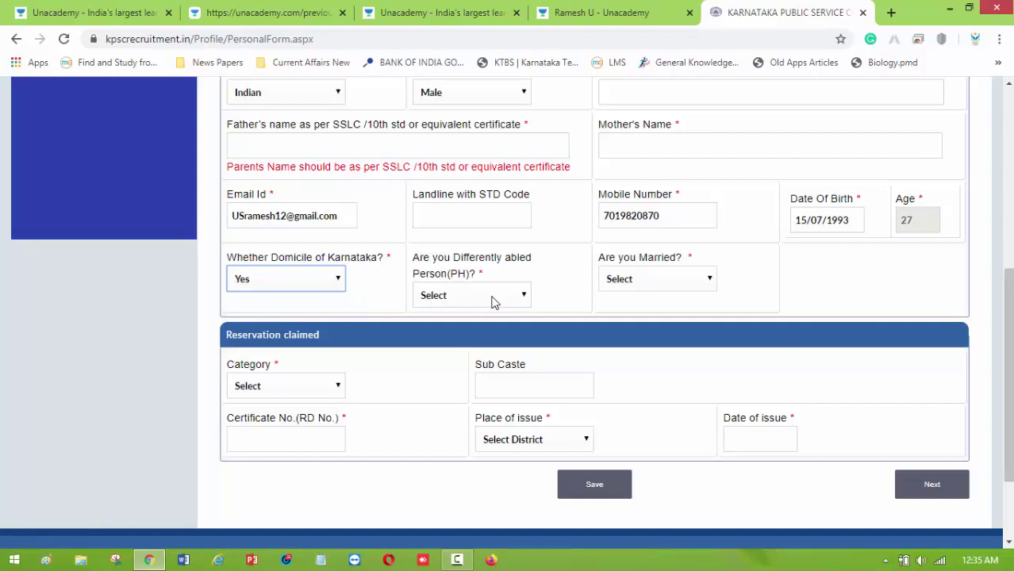
left_click(522, 294)
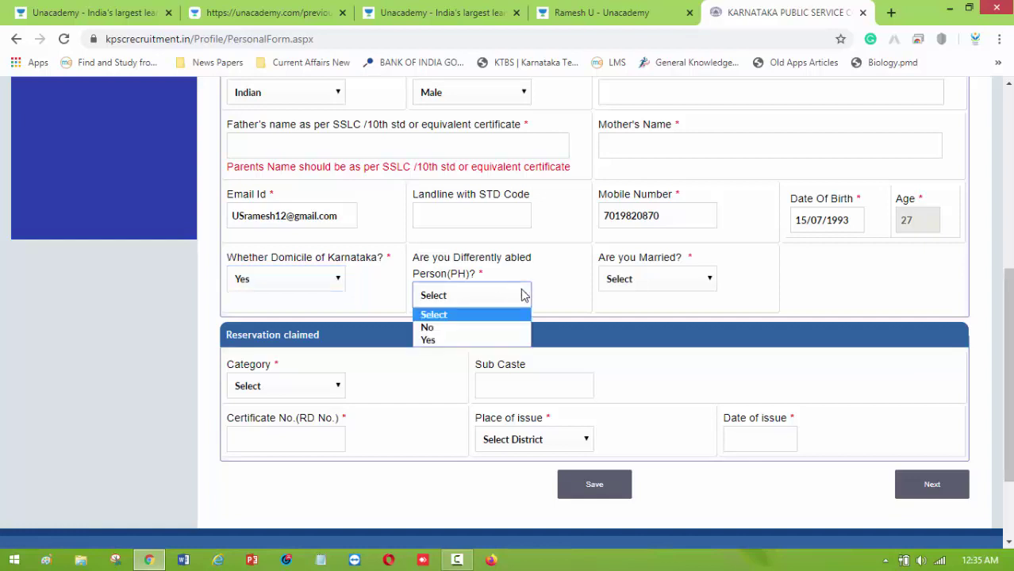
left_click(466, 327)
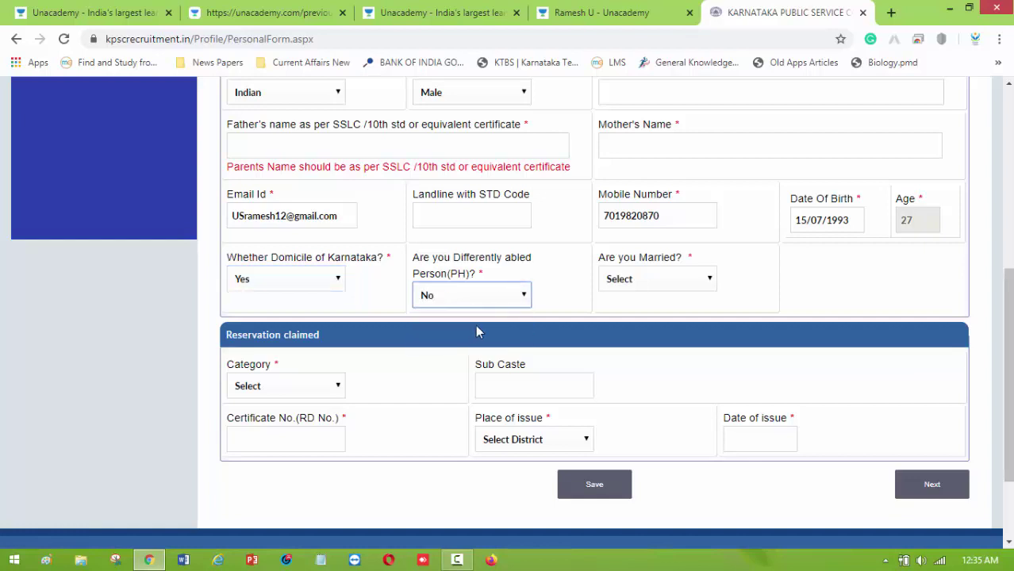
left_click(690, 283)
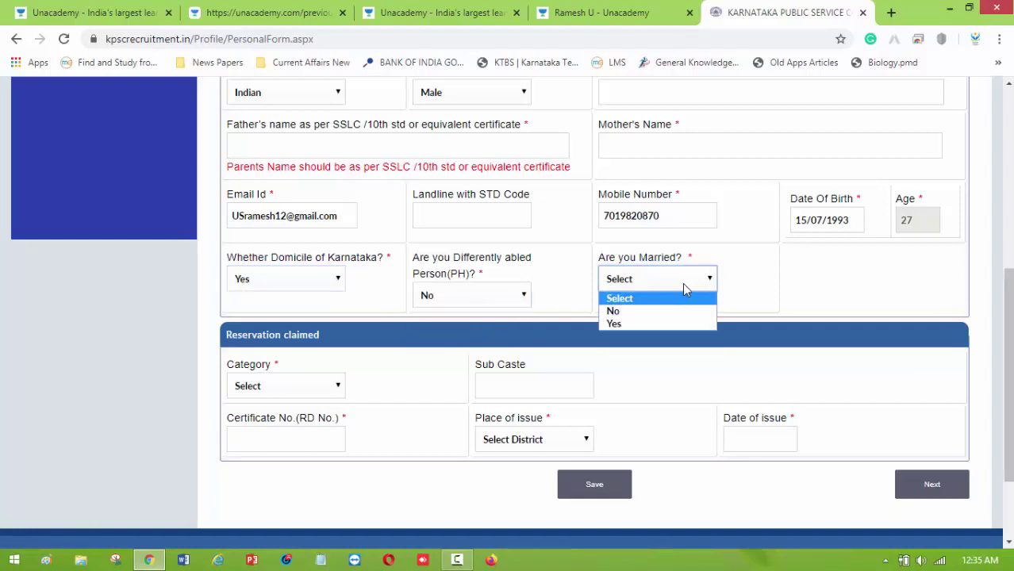
left_click(644, 323)
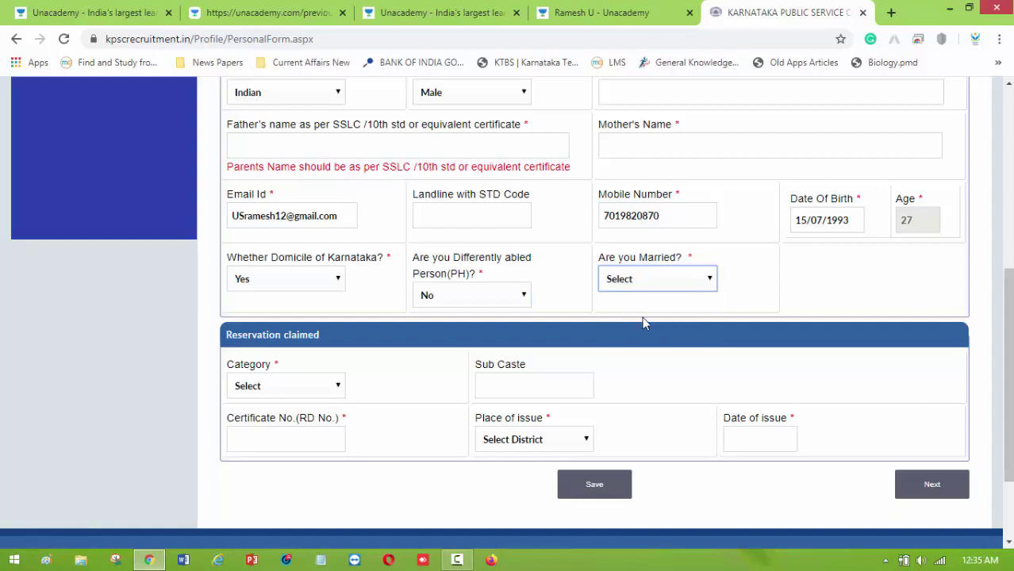
scroll(373, 319, "down", 2)
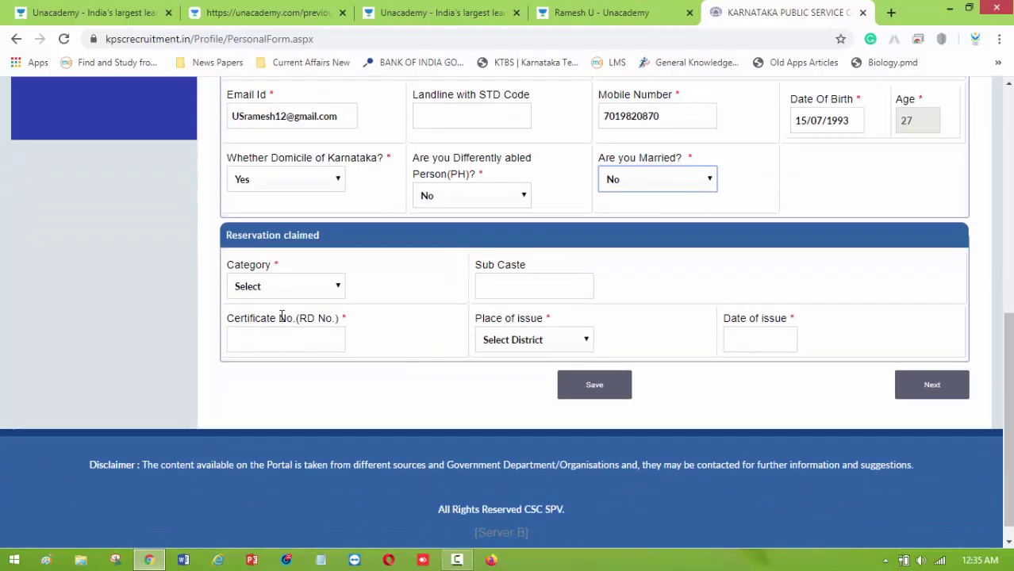
Claim Category 3B reservation with sub caste, certificate number and Dharwad as place of issue.
left_click(329, 291)
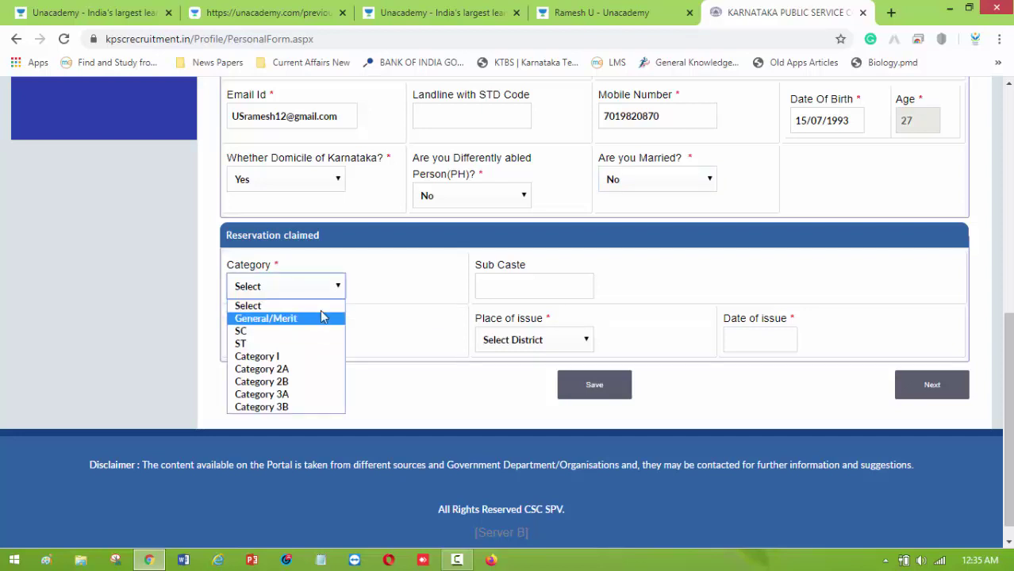
left_click(306, 406)
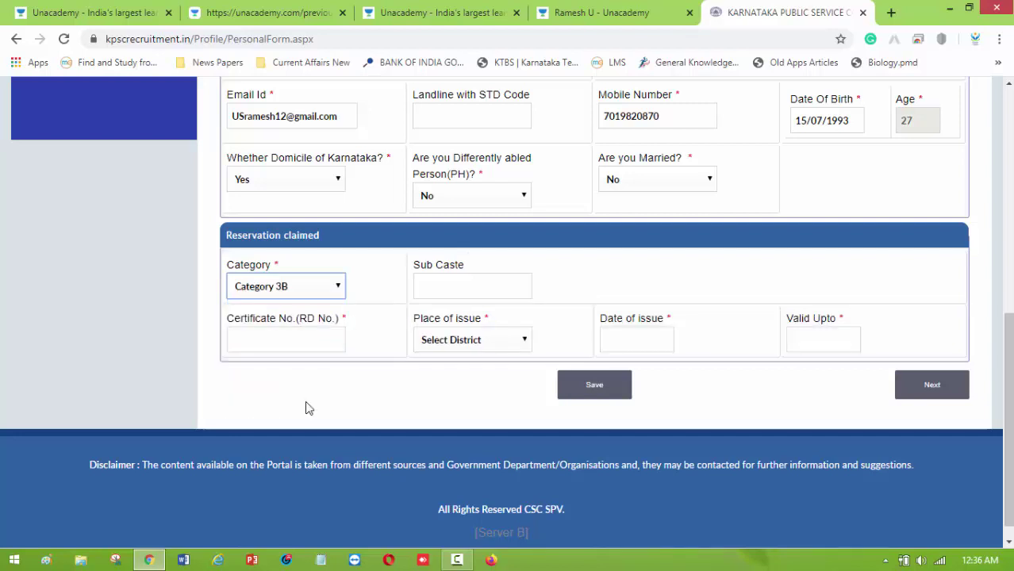
left_click(460, 292)
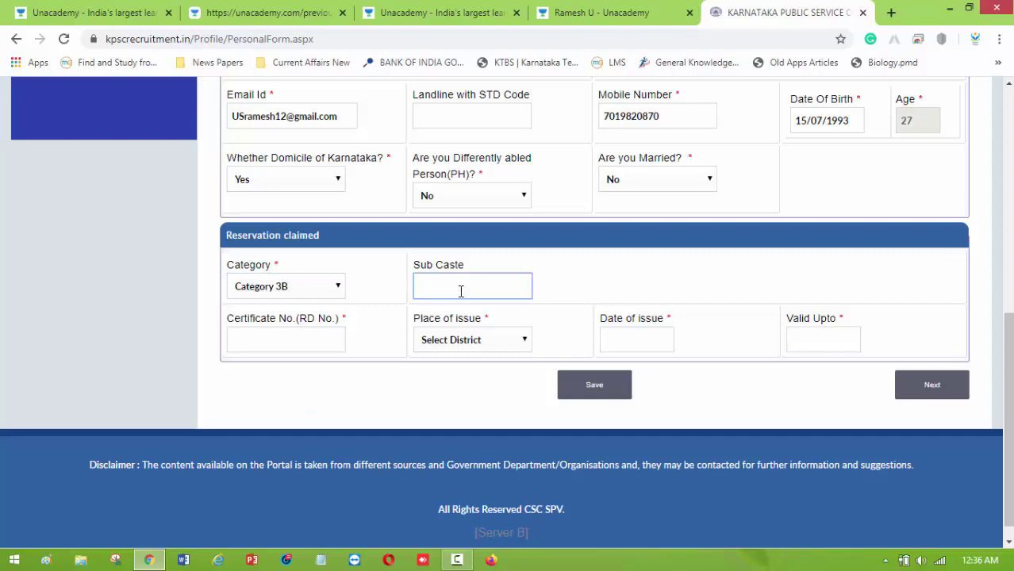
left_click(321, 339)
left_click(509, 339)
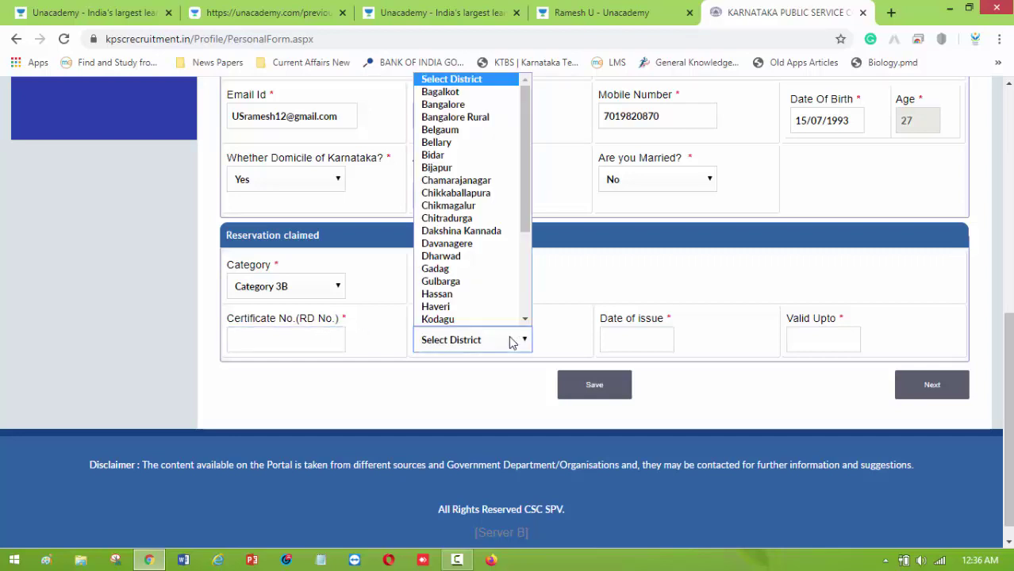
left_click(468, 256)
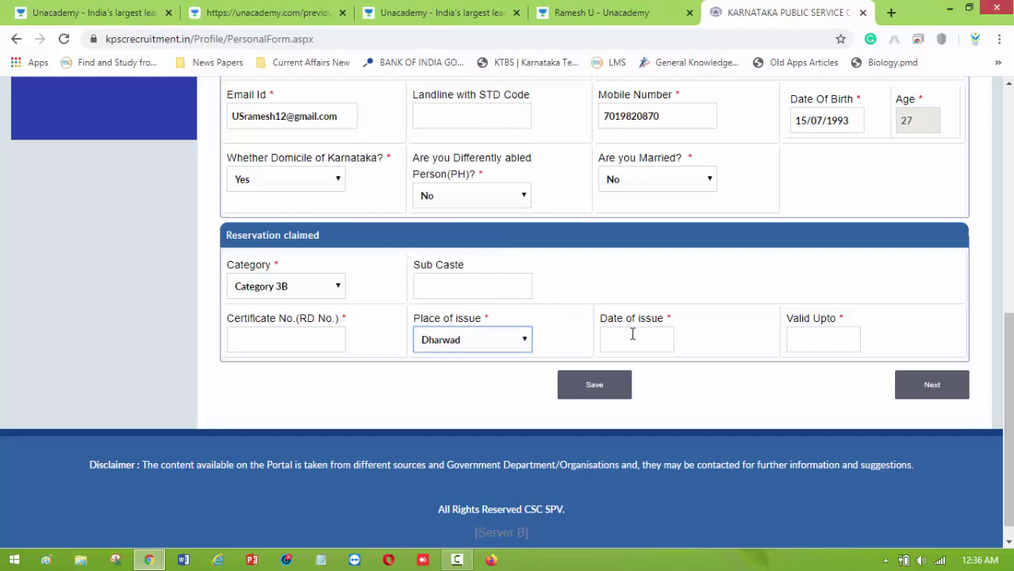
Open the Date of issue and Valid Upto calendars, closing them without picking a date.
left_click(632, 336)
left_click(803, 337)
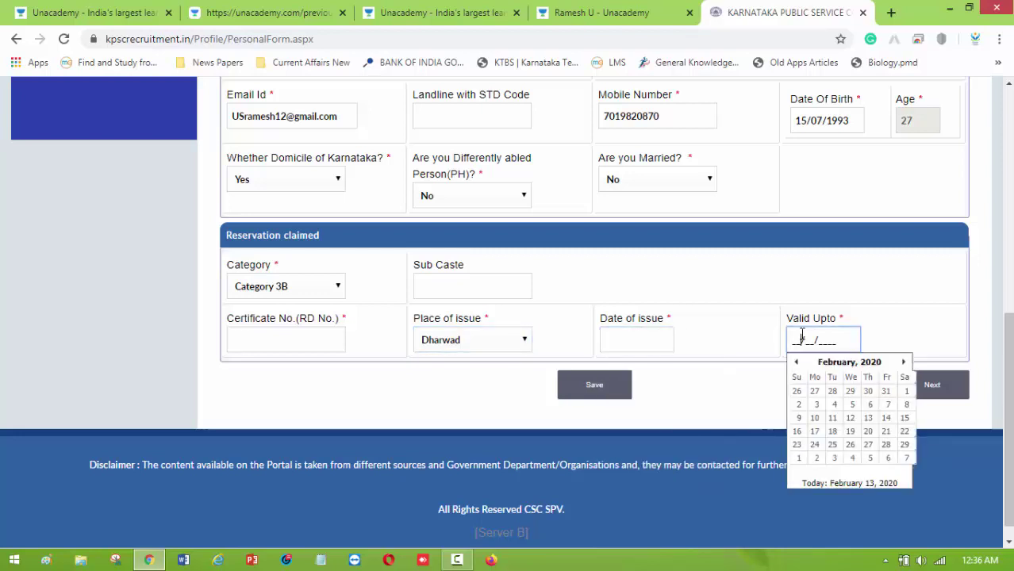
left_click(843, 315)
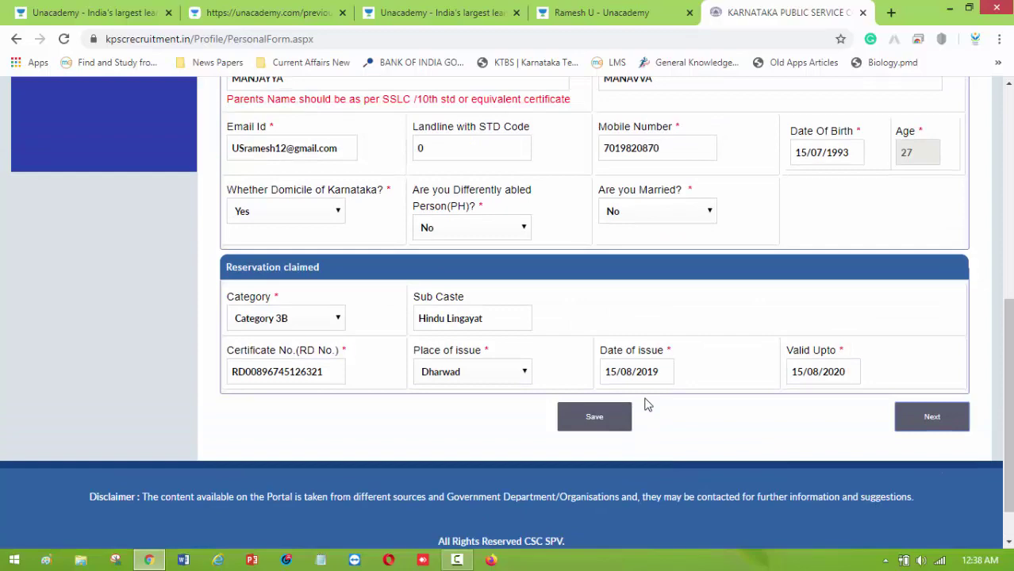
scroll(645, 401, "up", 3)
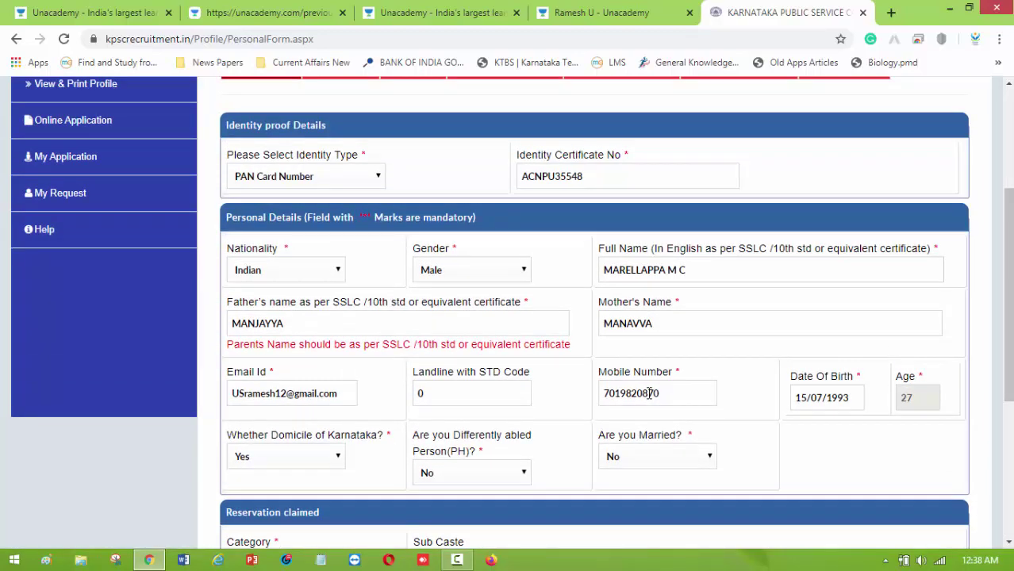
Save the personal details and confirm the prompts to reach Step 2 Address Details.
scroll(648, 392, "down", 5)
left_click(587, 364)
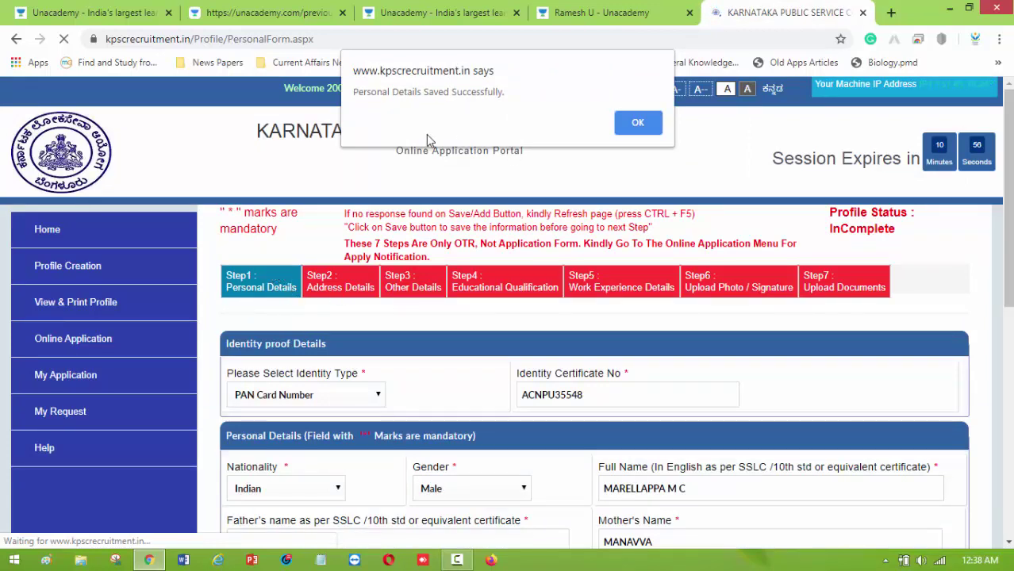
left_click(637, 122)
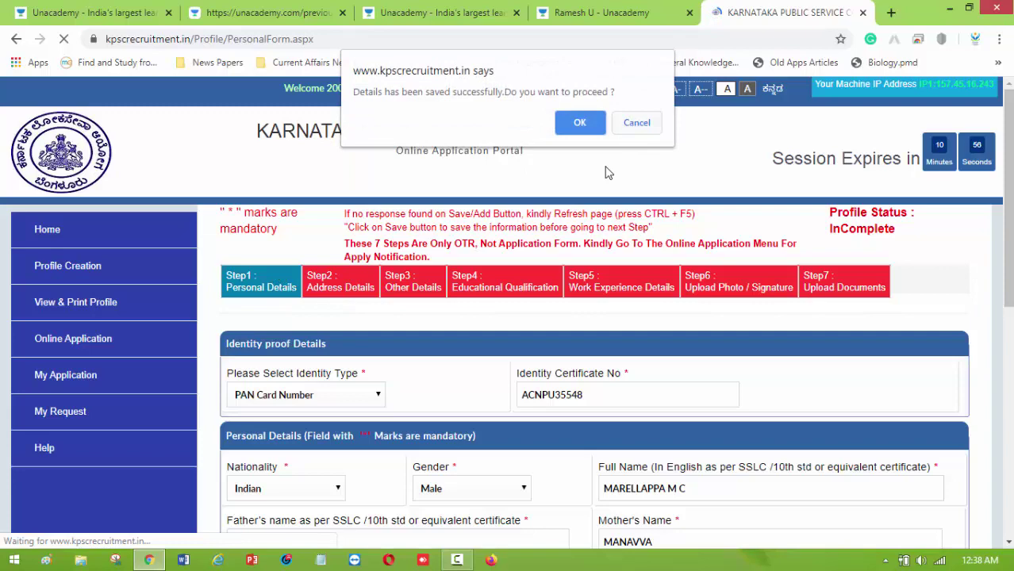
left_click(579, 121)
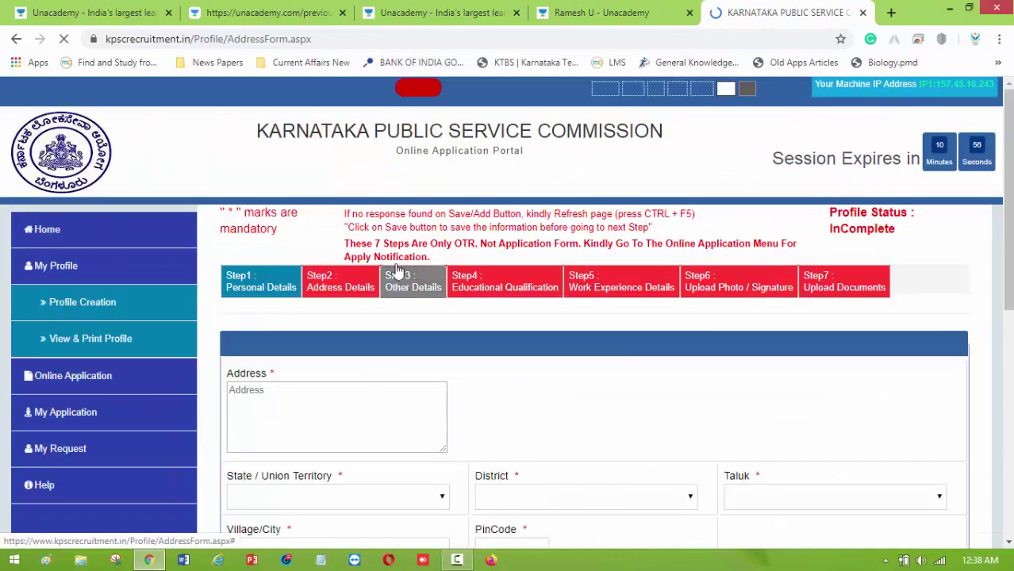
Fill in the permanent address with state, district, taluk, village/city and PIN code.
scroll(373, 302, "down", 3)
left_click(336, 201)
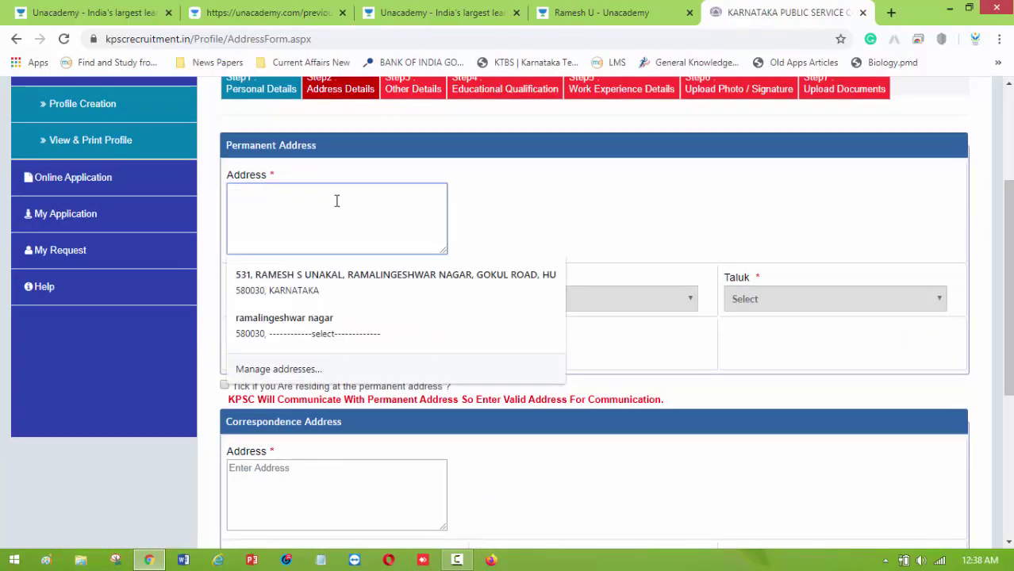
left_click(543, 215)
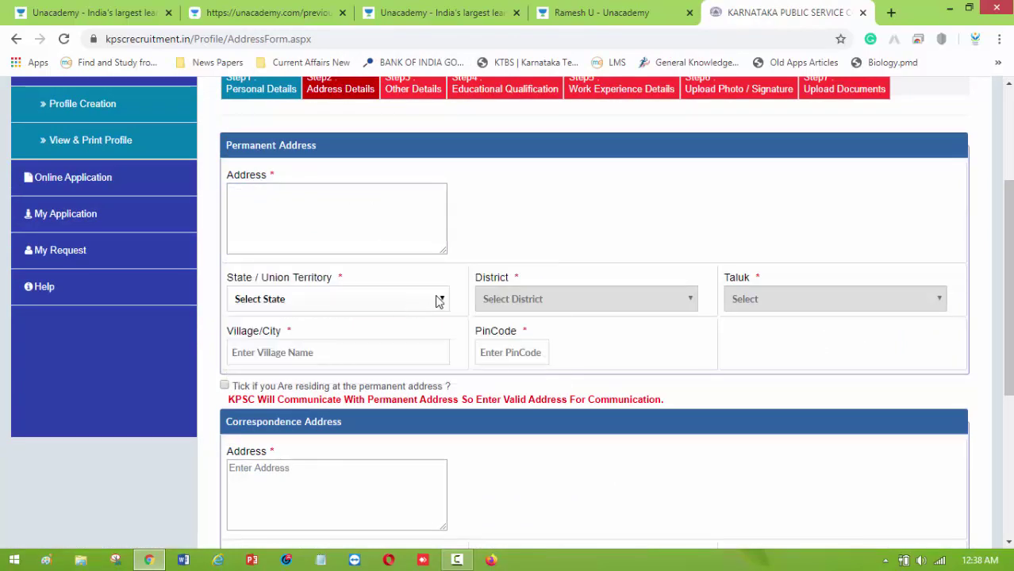
scroll(421, 262, "down", 2)
scroll(491, 357, "down", 3)
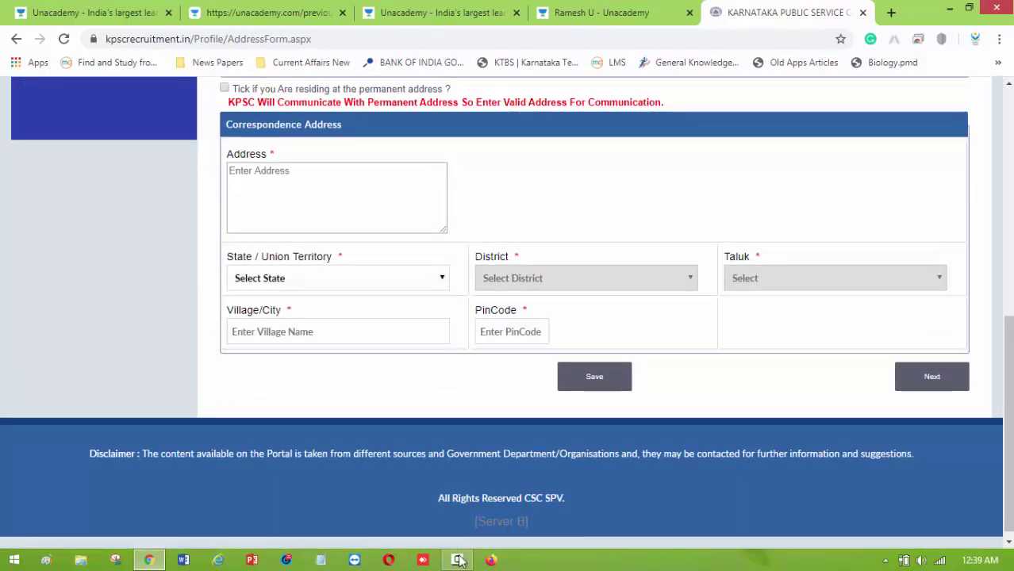
left_click(458, 559)
left_click(938, 492)
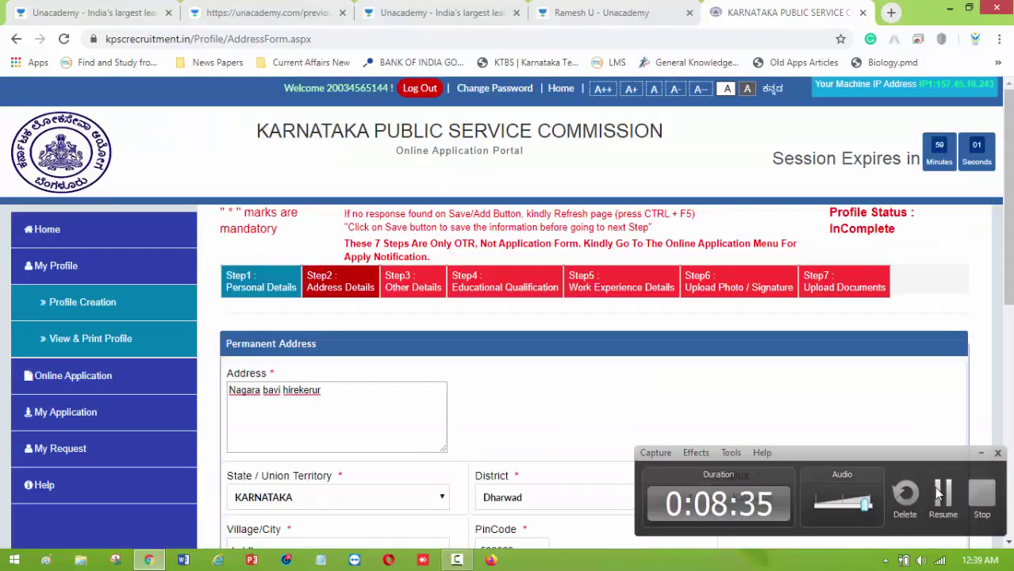
left_click(940, 493)
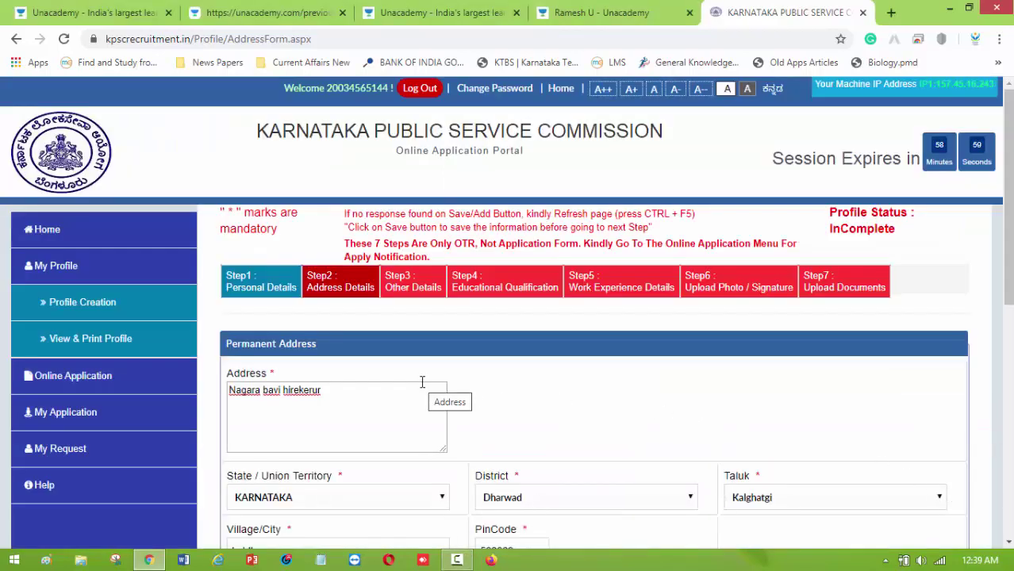
scroll(413, 382, "down", 1)
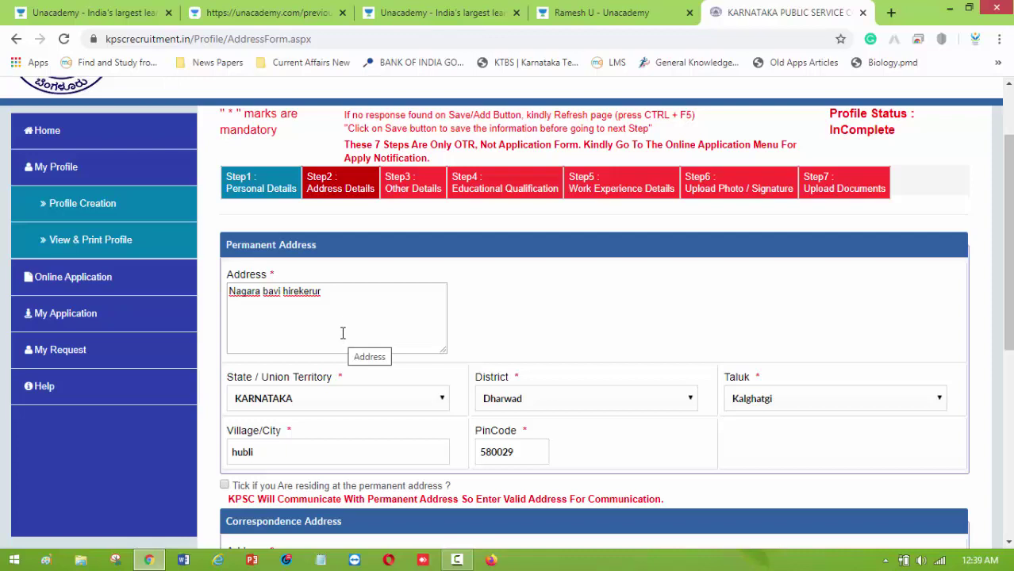
scroll(346, 321, "down", 1)
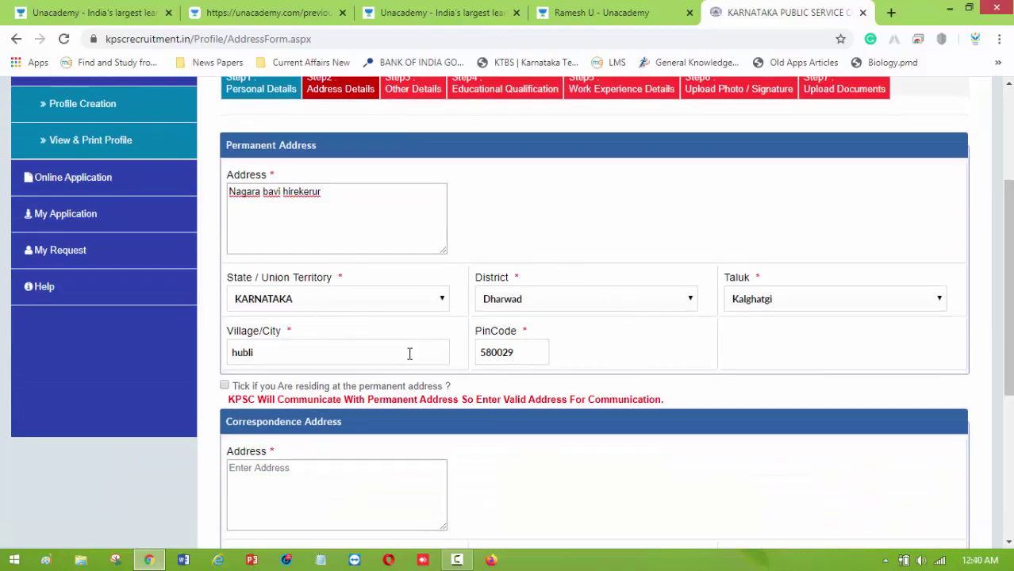
scroll(409, 353, "down", 1)
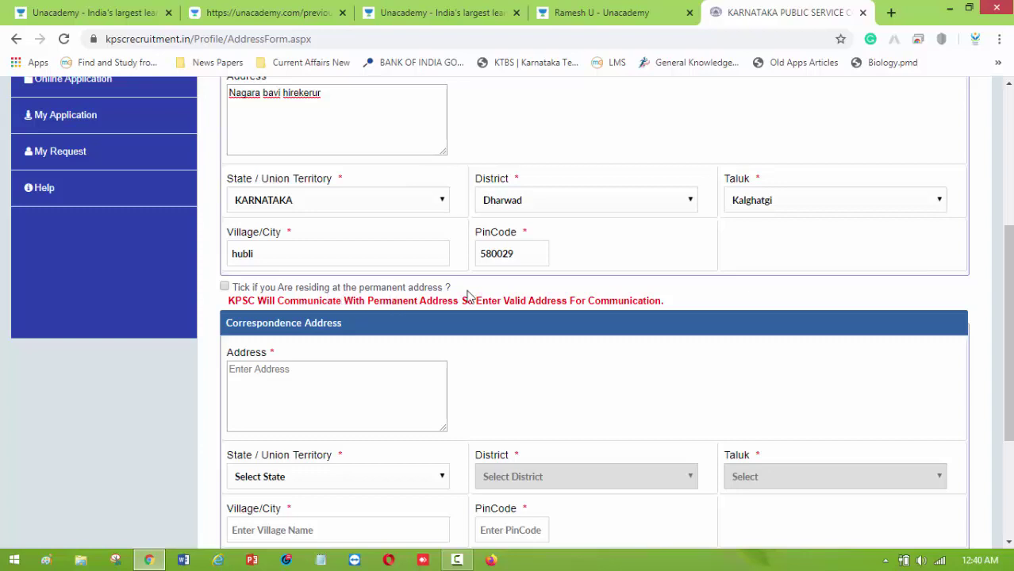
scroll(454, 277, "up", 2)
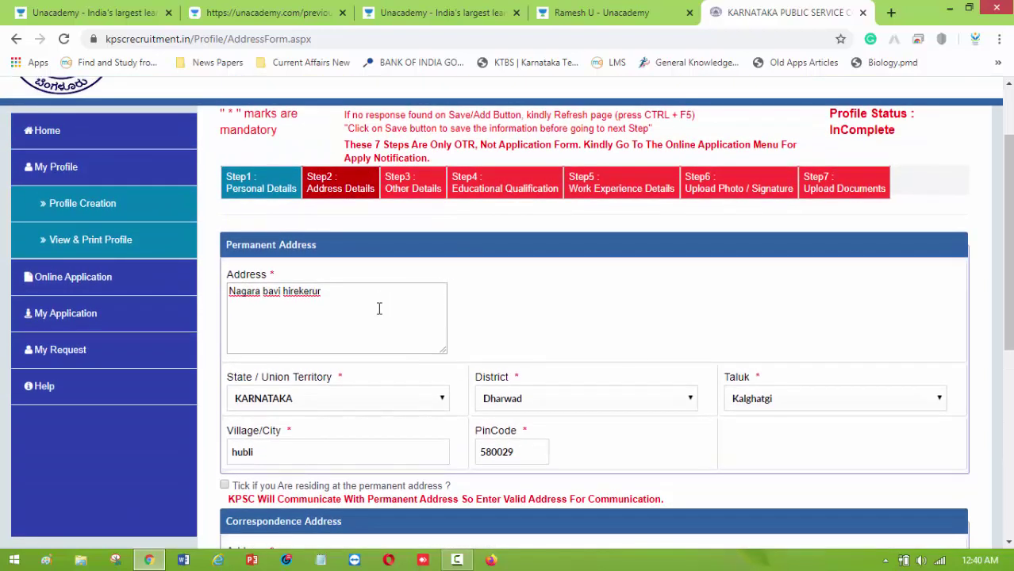
Mark the permanent address as current residence, save, and proceed to Step 3 Other Details.
left_click(225, 486)
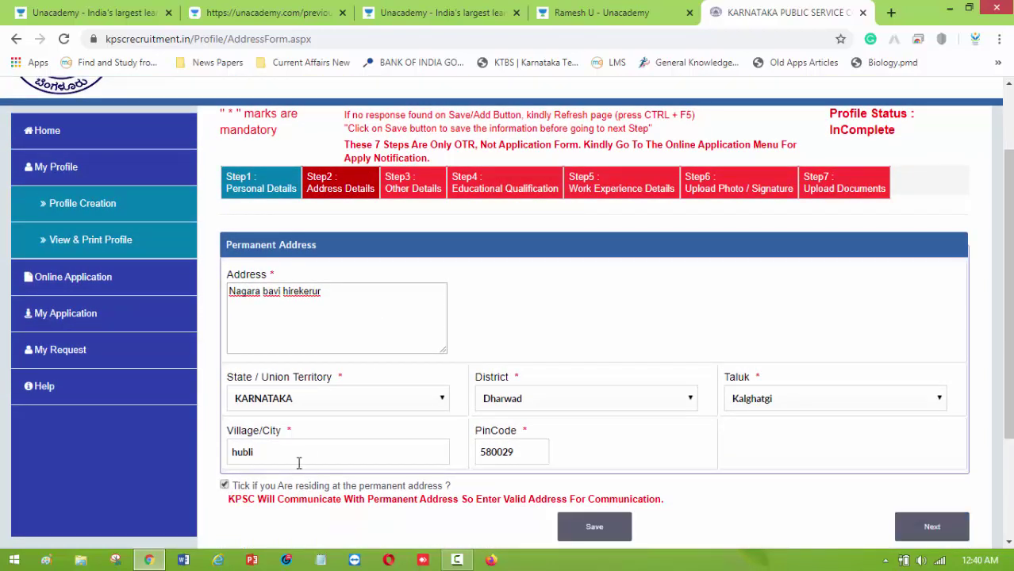
scroll(484, 397, "down", 2)
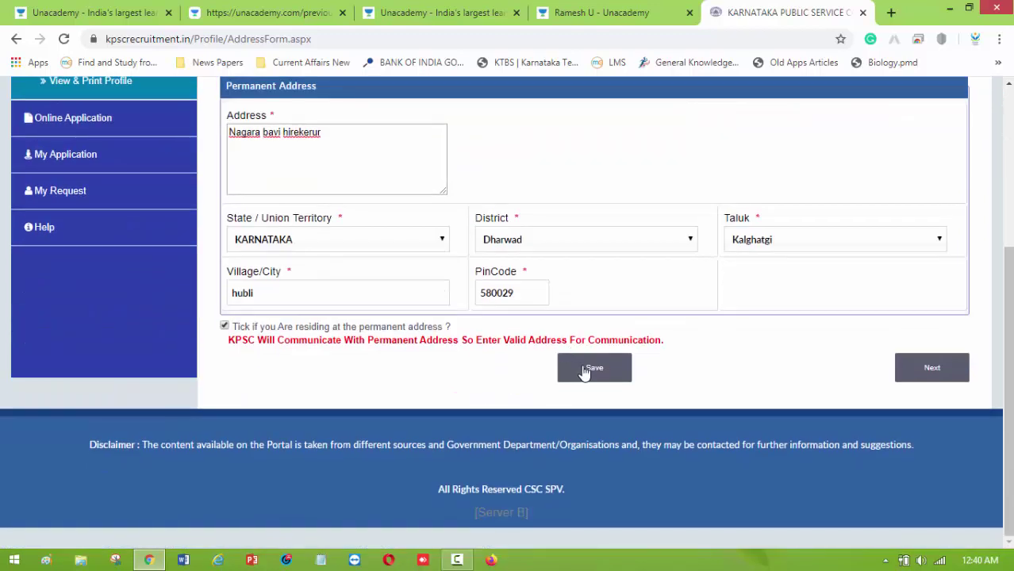
left_click(584, 371)
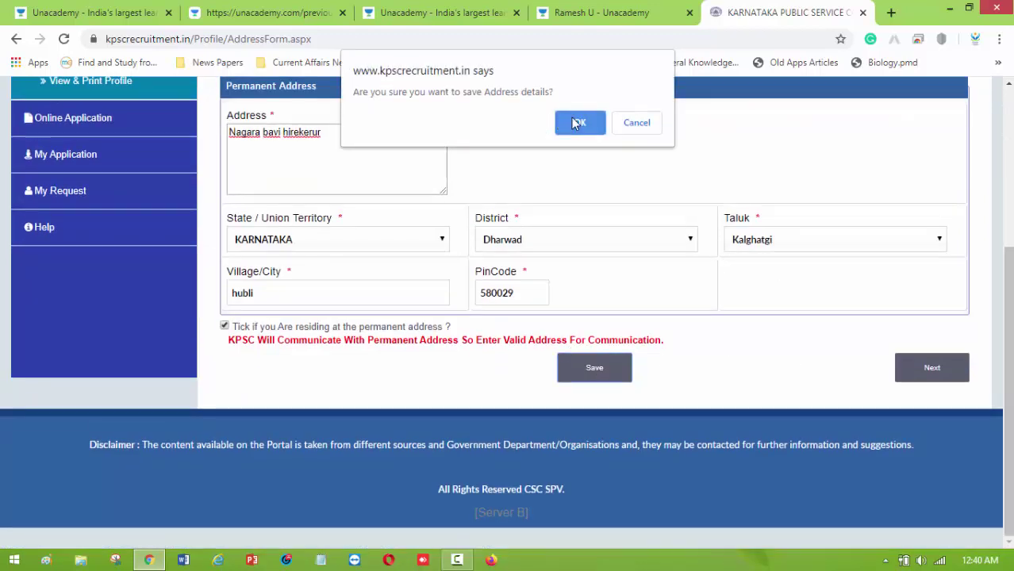
left_click(577, 123)
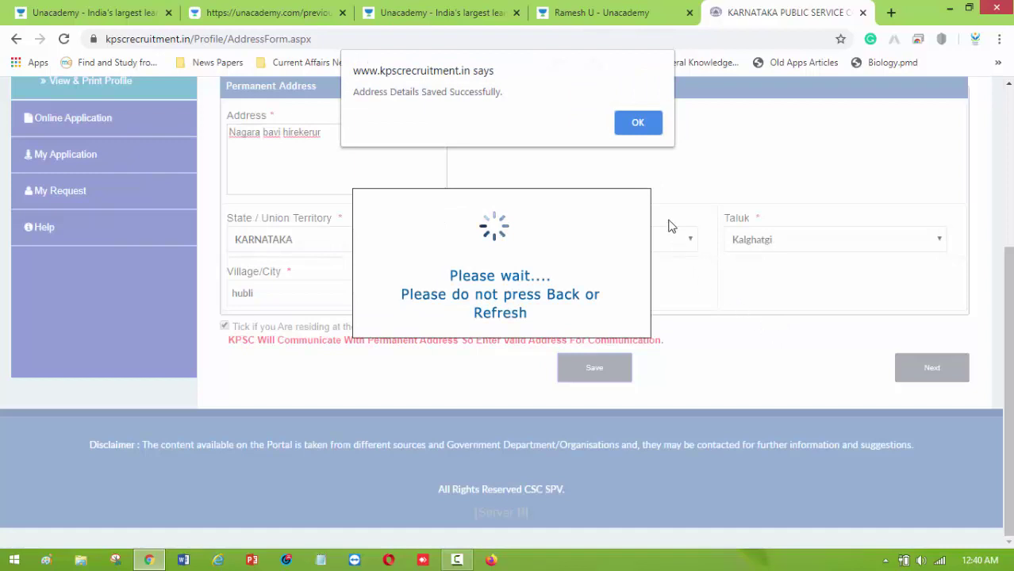
left_click(639, 123)
left_click(579, 123)
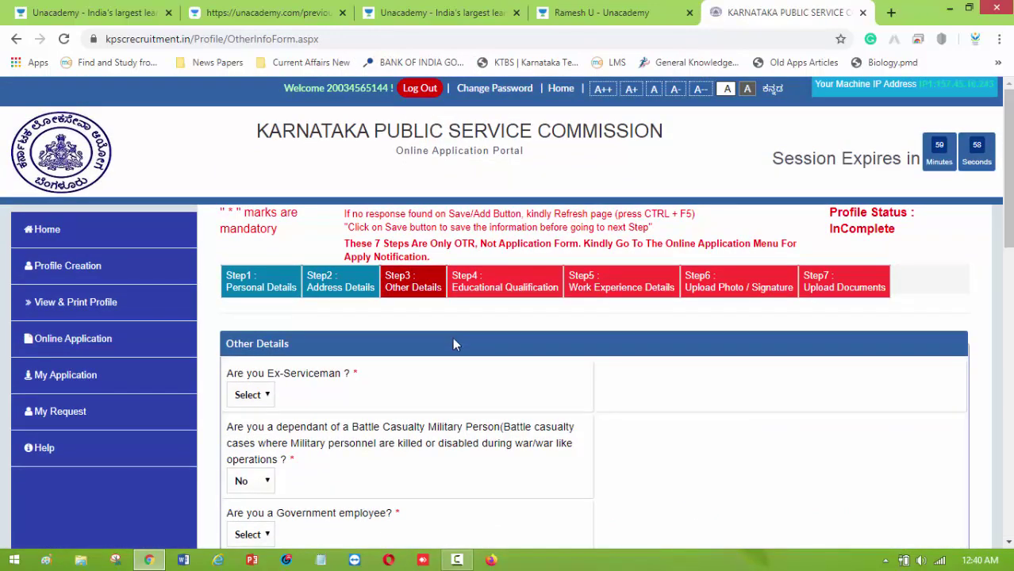
Answer No to Ex-Serviceman, battle casualty, Government employee, Rural and Project displaced questions.
scroll(355, 358, "down", 3)
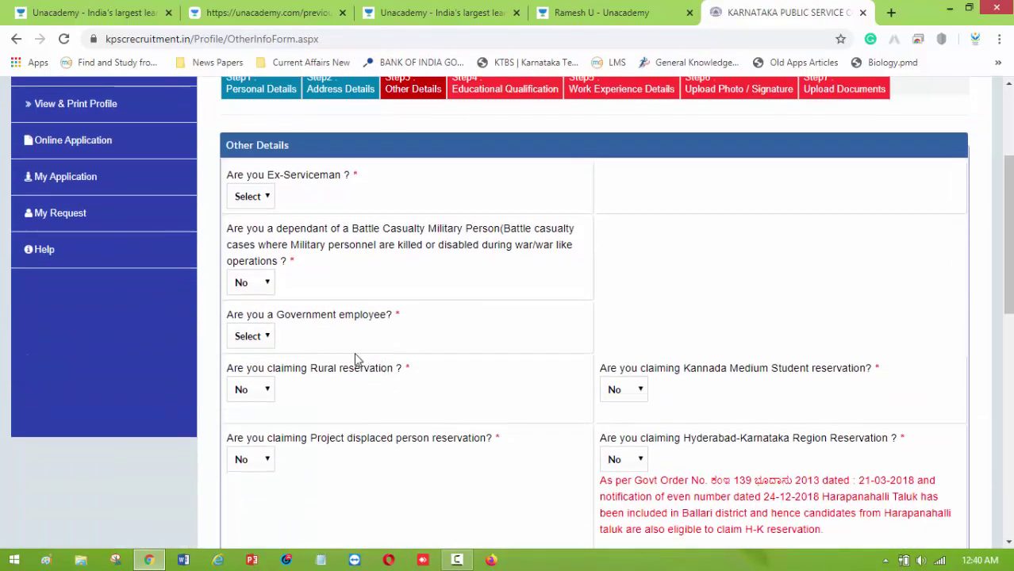
left_click(267, 198)
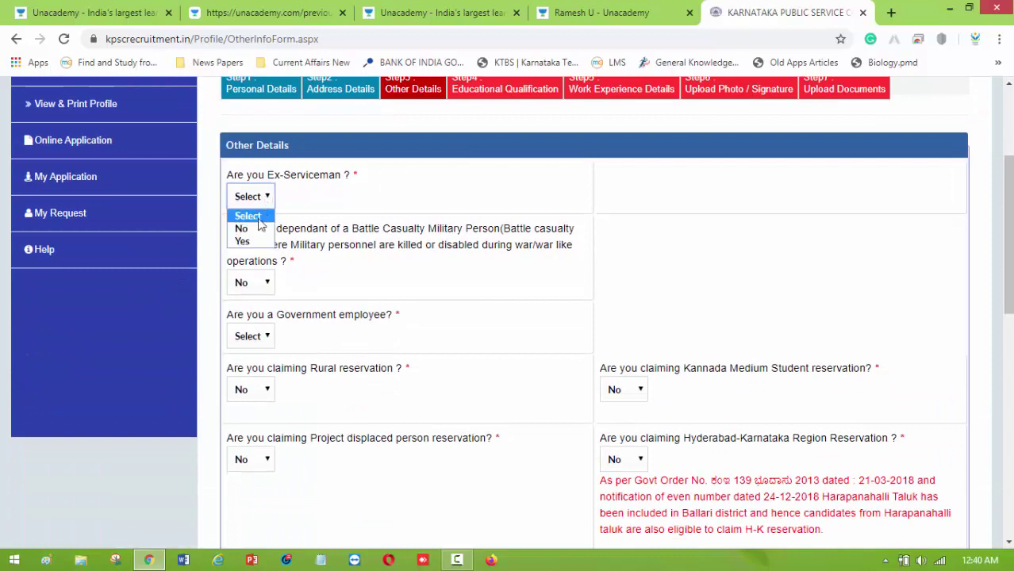
left_click(254, 228)
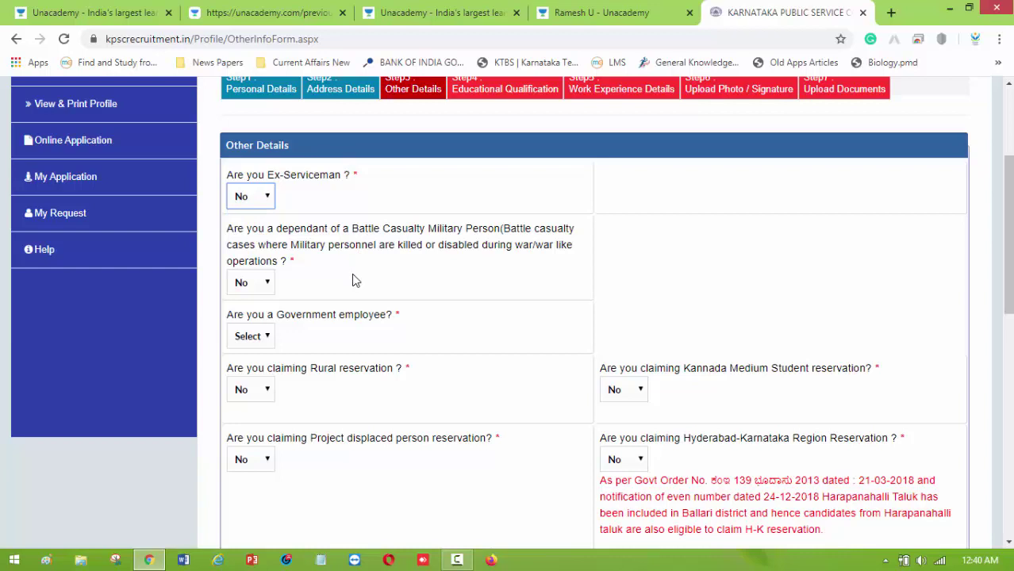
left_click(270, 283)
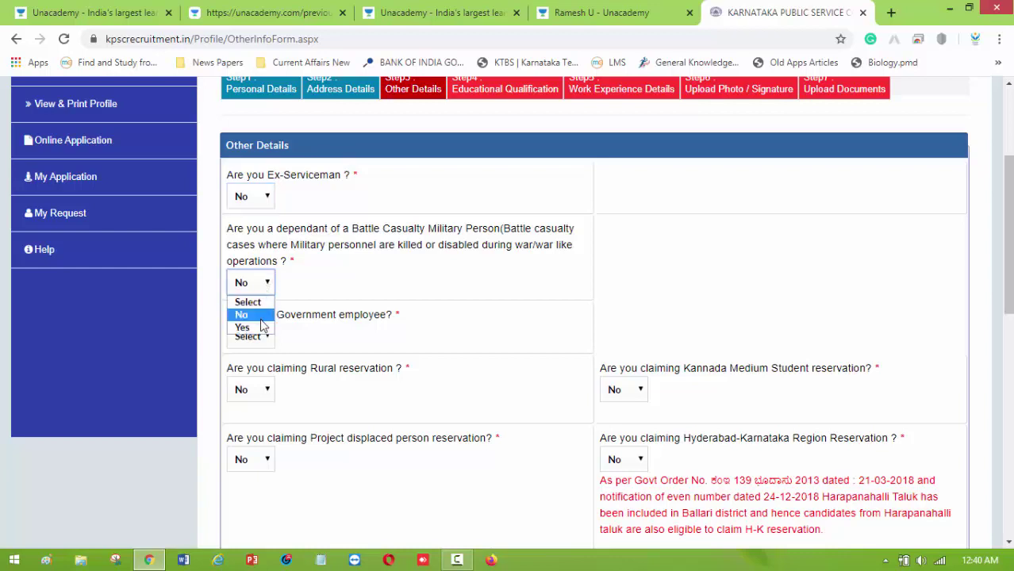
left_click(261, 317)
scroll(357, 286, "down", 2)
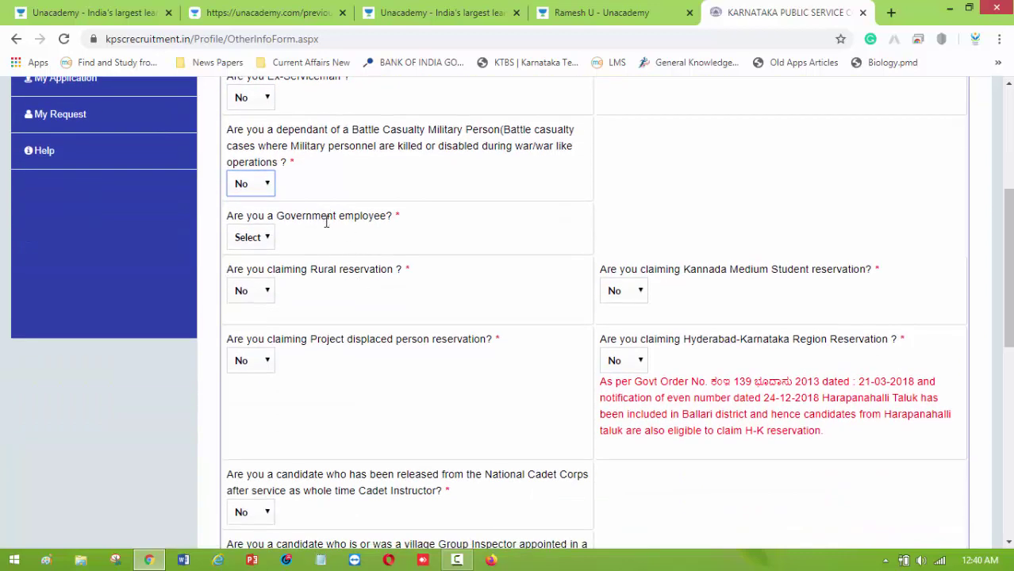
left_click(266, 240)
left_click(257, 269)
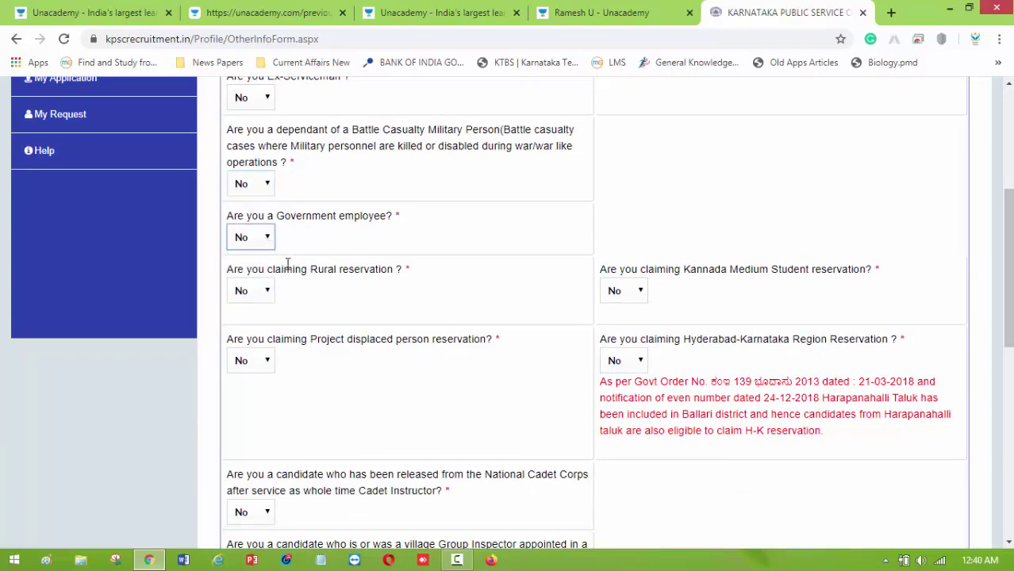
scroll(352, 263, "down", 2)
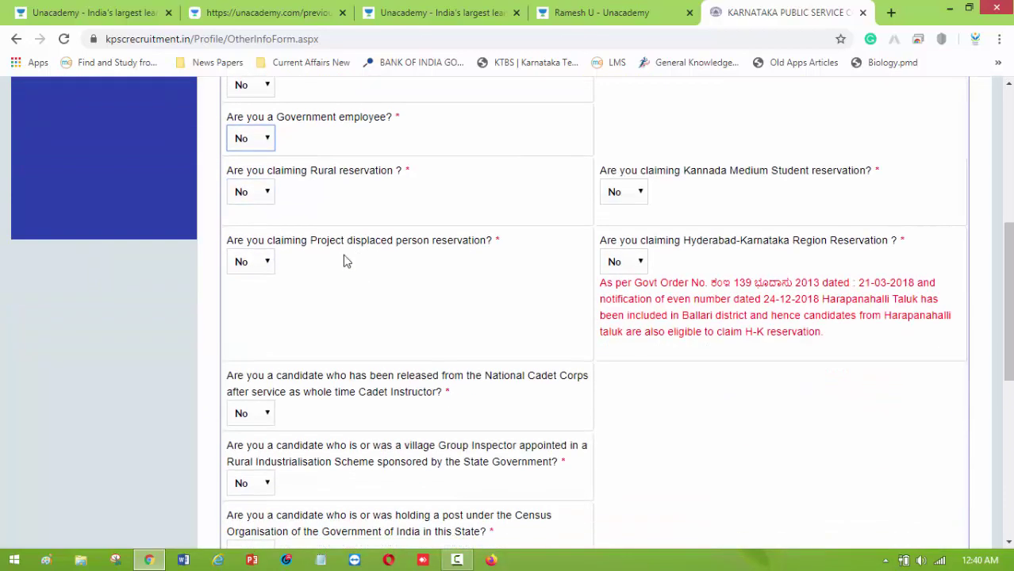
left_click(265, 194)
left_click(258, 222)
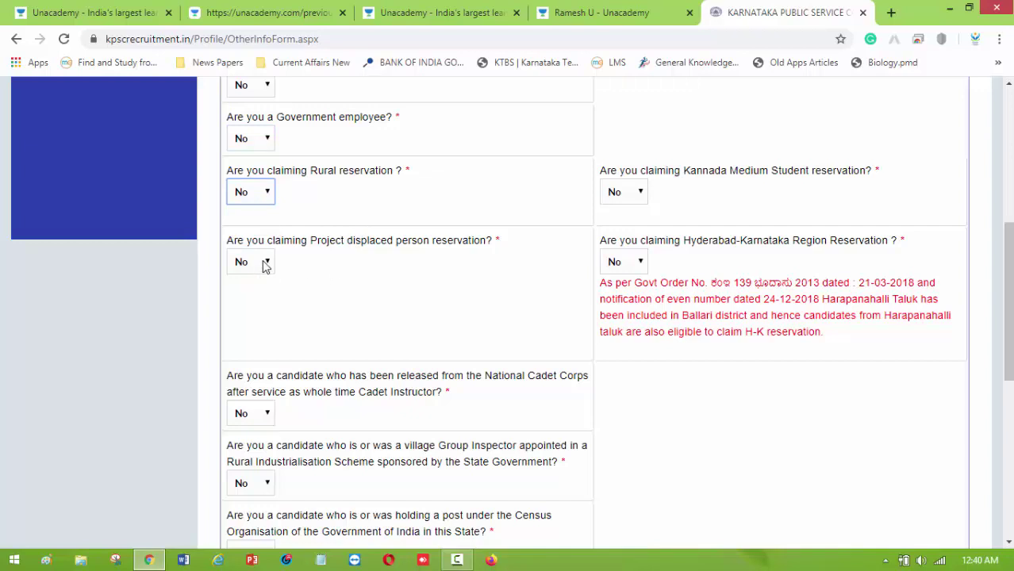
left_click(265, 264)
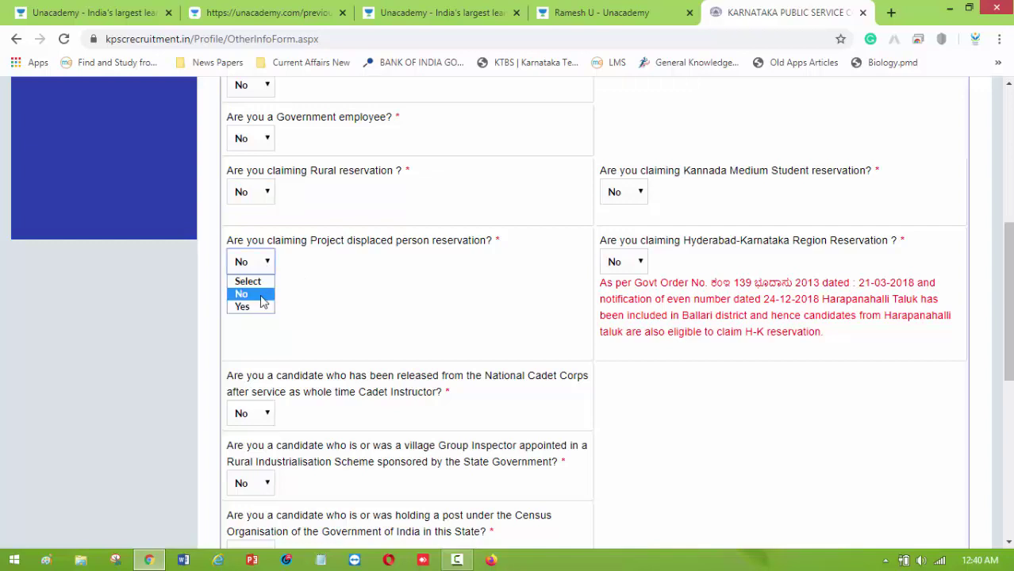
left_click(262, 291)
scroll(371, 275, "down", 3)
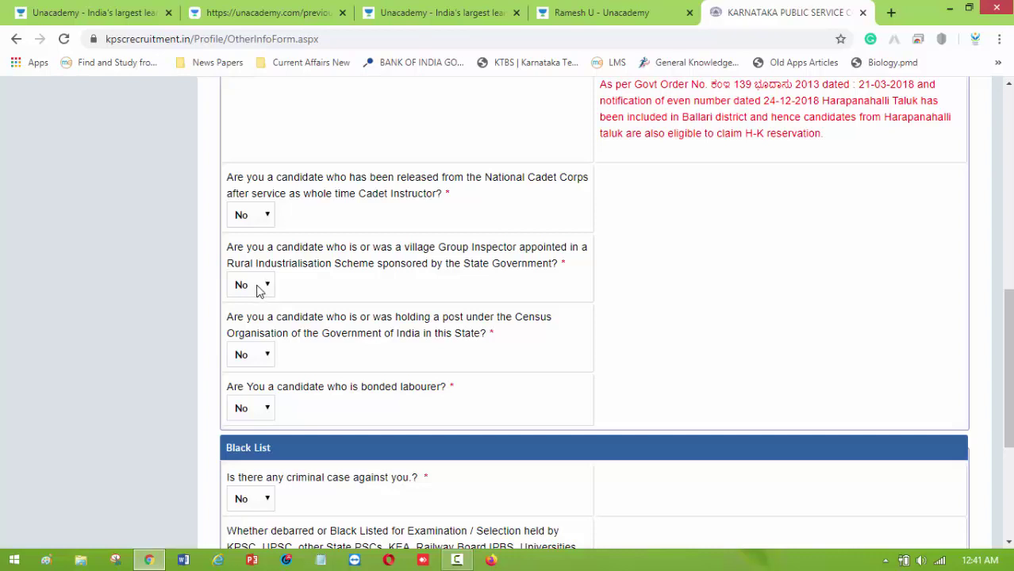
scroll(267, 285, "down", 1)
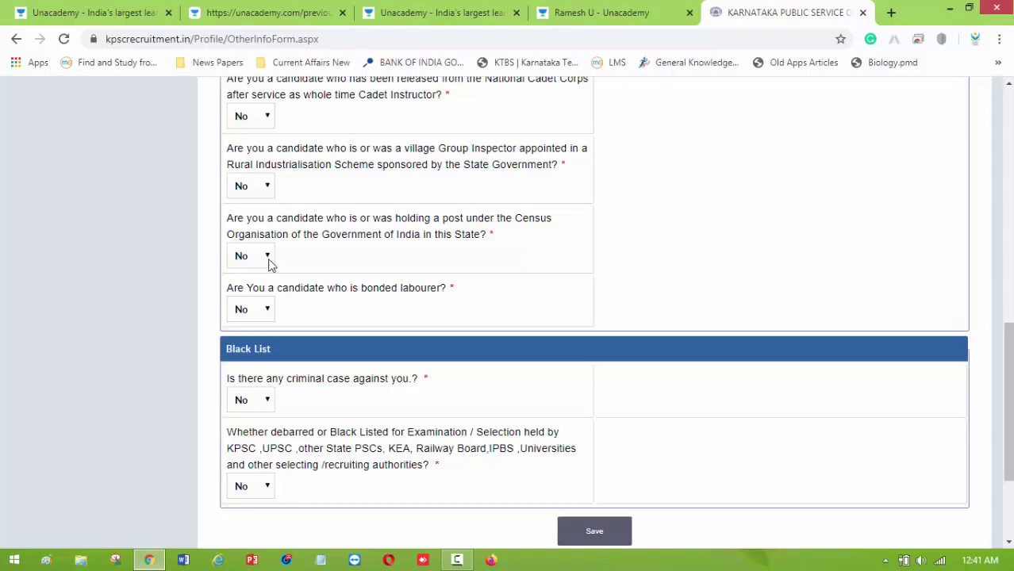
Keep the Census and bonded-labourer answers as No.
left_click(268, 258)
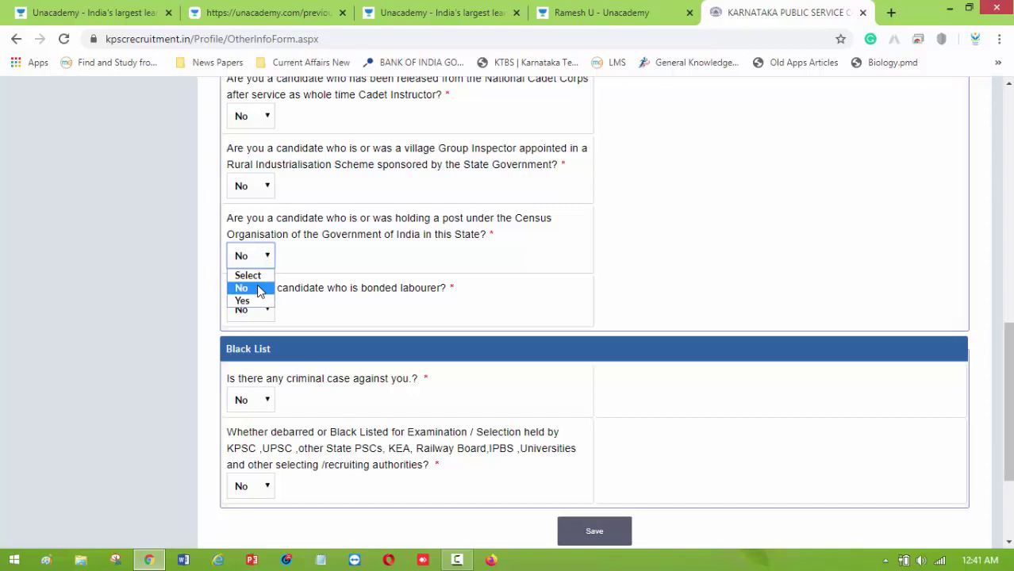
left_click(259, 289)
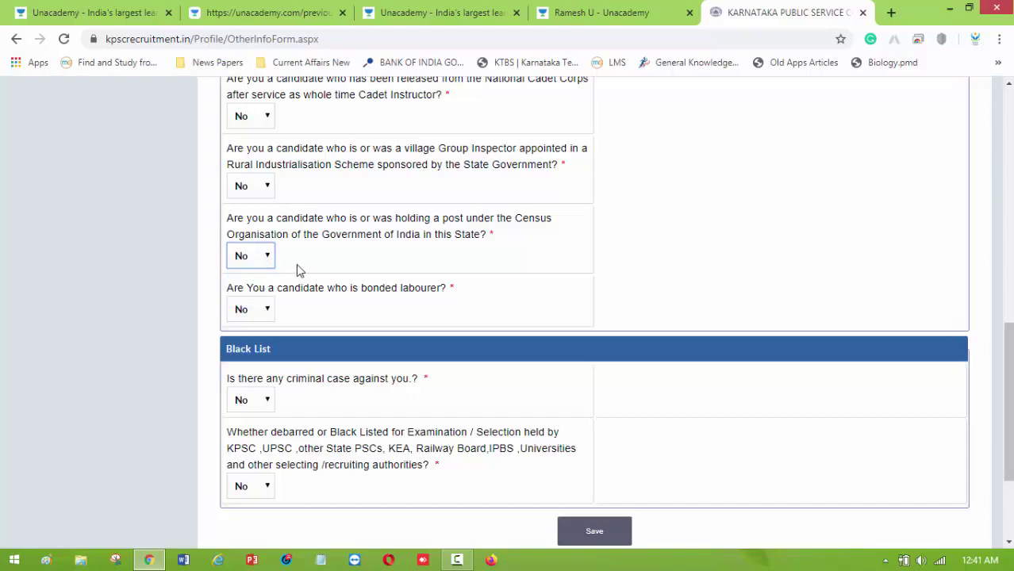
scroll(296, 263, "down", 2)
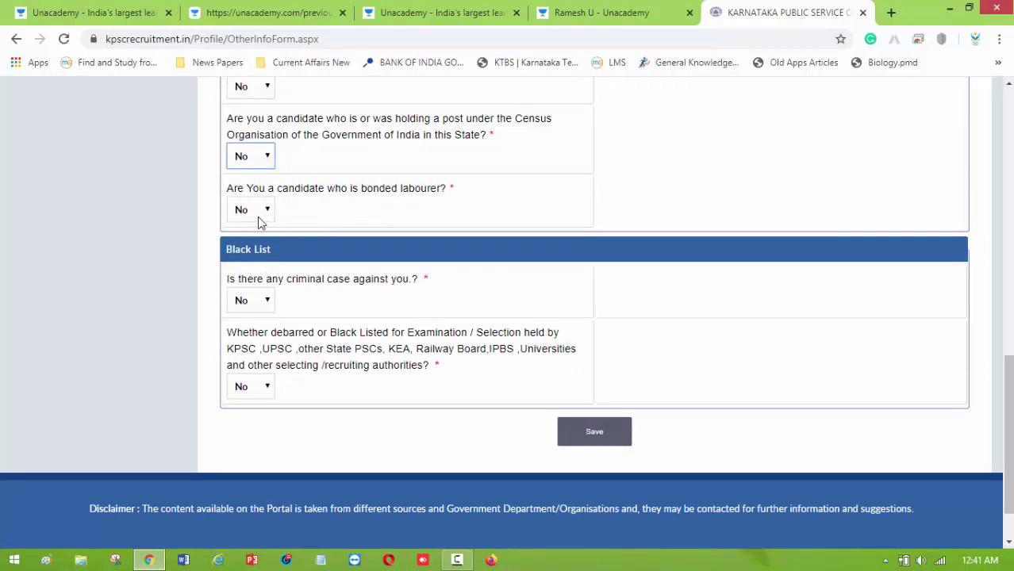
left_click(265, 211)
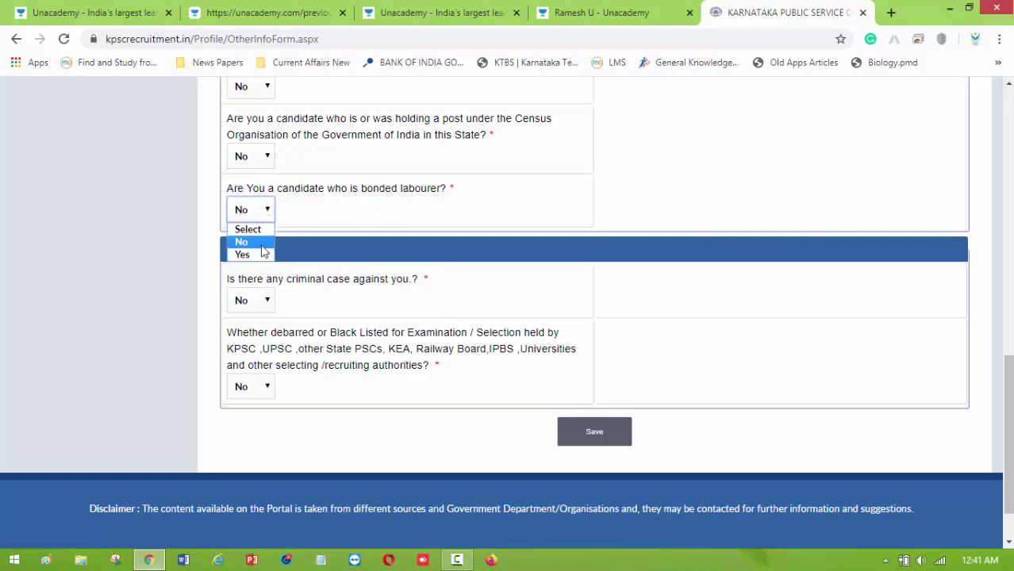
left_click(254, 240)
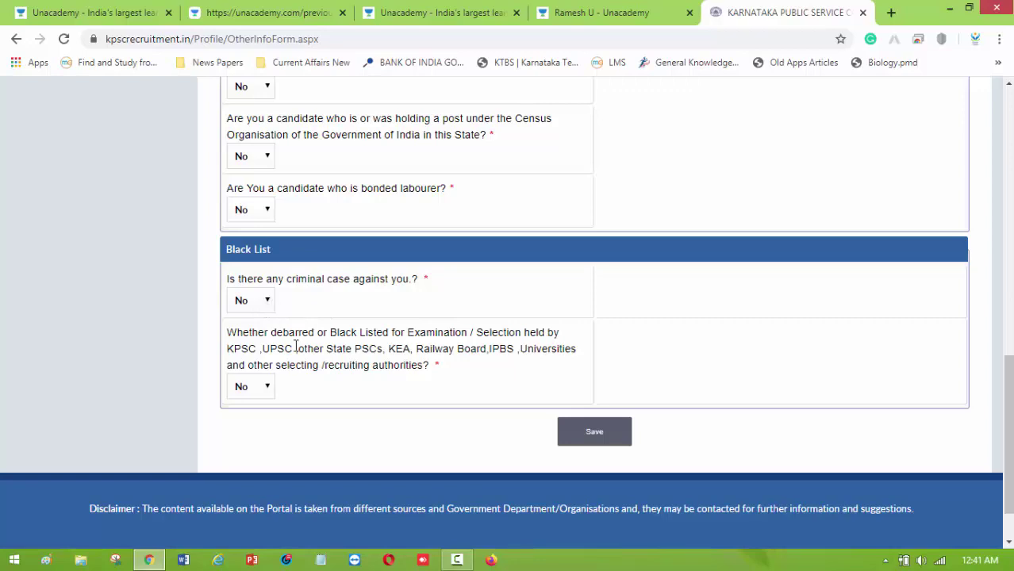
scroll(498, 348, "up", 8)
scroll(603, 341, "down", 2)
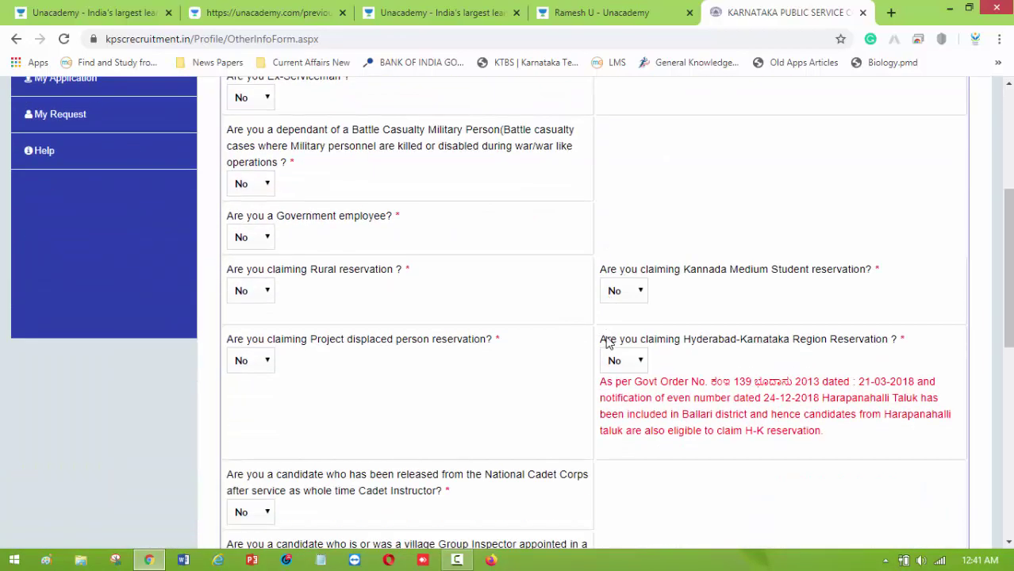
Set Kannada Medium Student reservation to Yes, keep Hyderabad-Karnataka at No, and save.
left_click(639, 294)
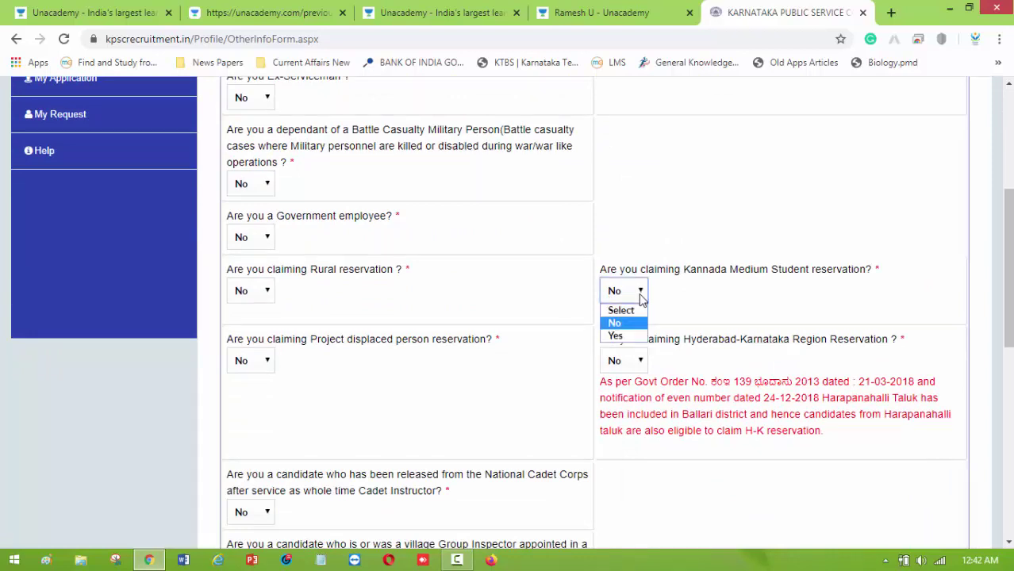
left_click(634, 334)
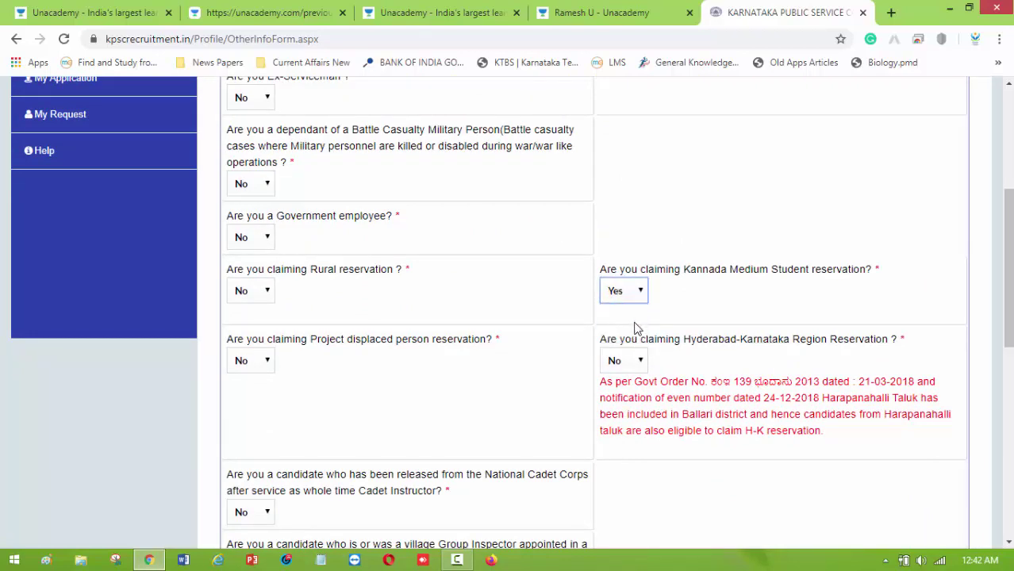
scroll(652, 376, "down", 2)
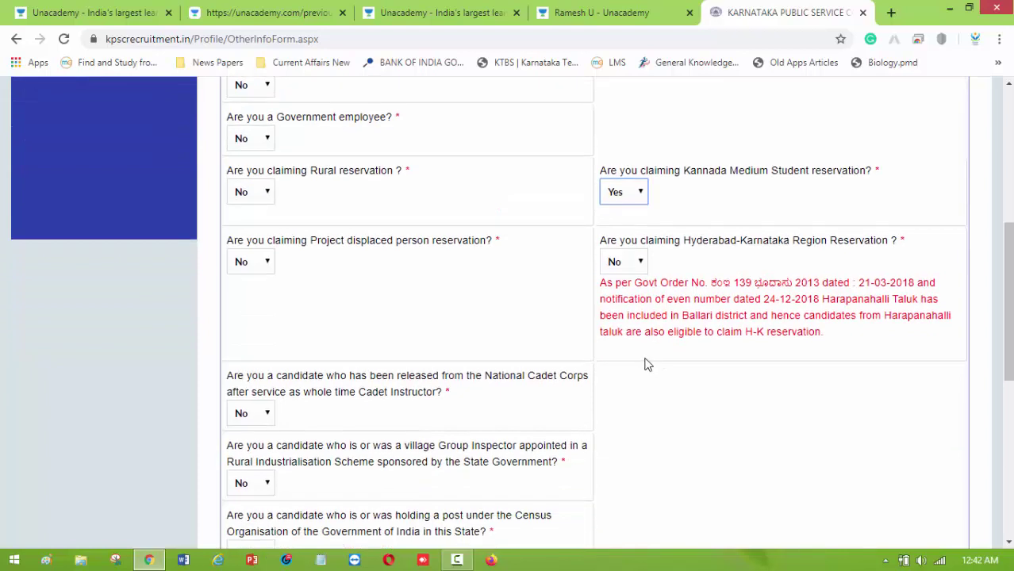
left_click(639, 265)
left_click(631, 307)
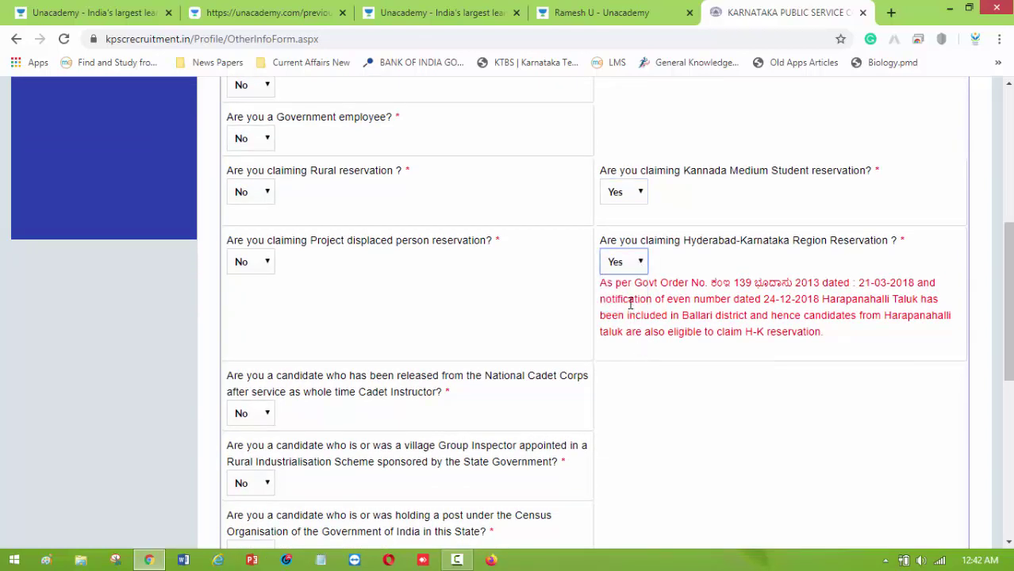
left_click(641, 268)
left_click(634, 294)
scroll(576, 316, "down", 7)
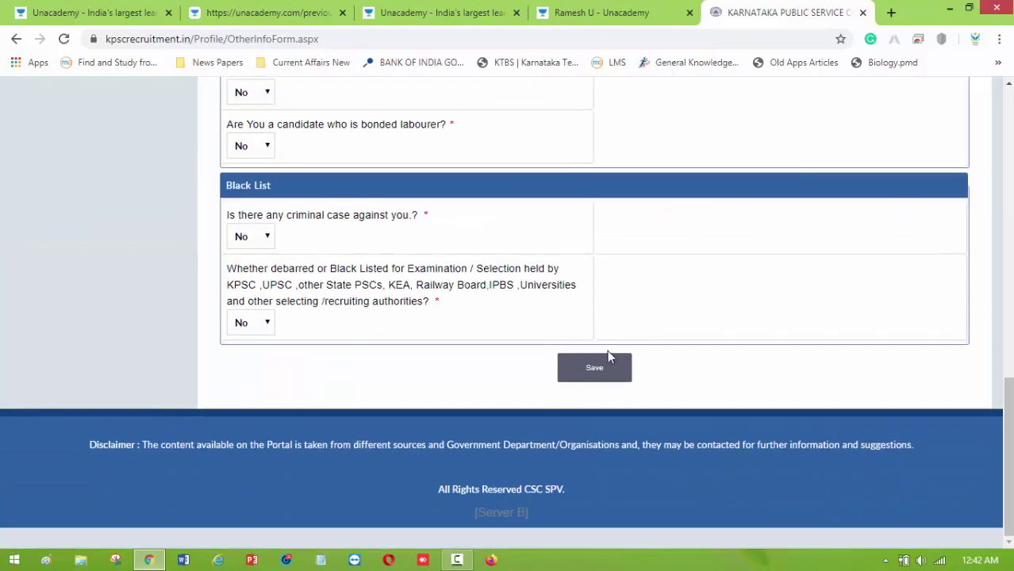
left_click(601, 367)
Confirm the other-details save prompts to open the Step 4 Educational Qualification form.
left_click(579, 122)
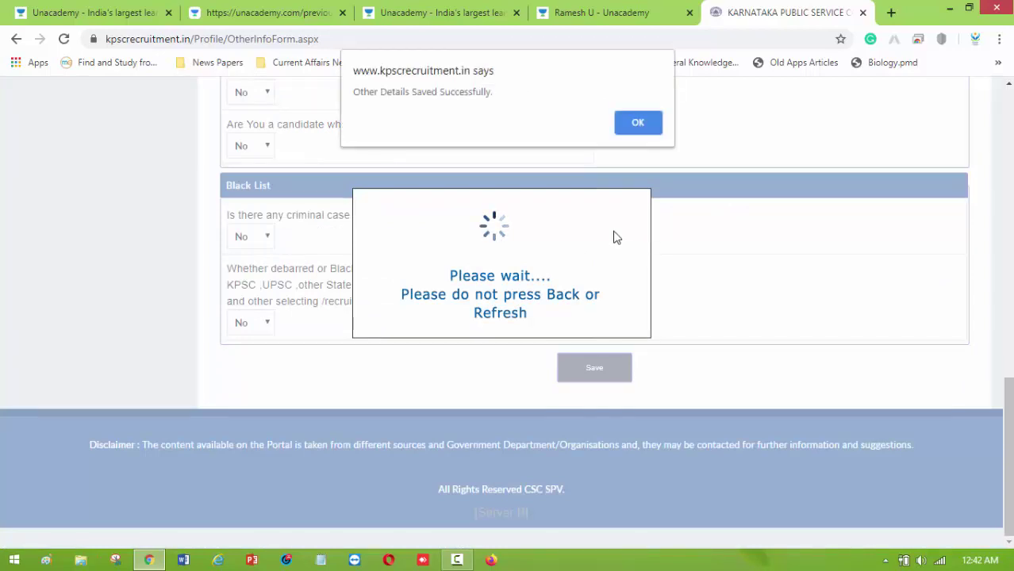
left_click(637, 124)
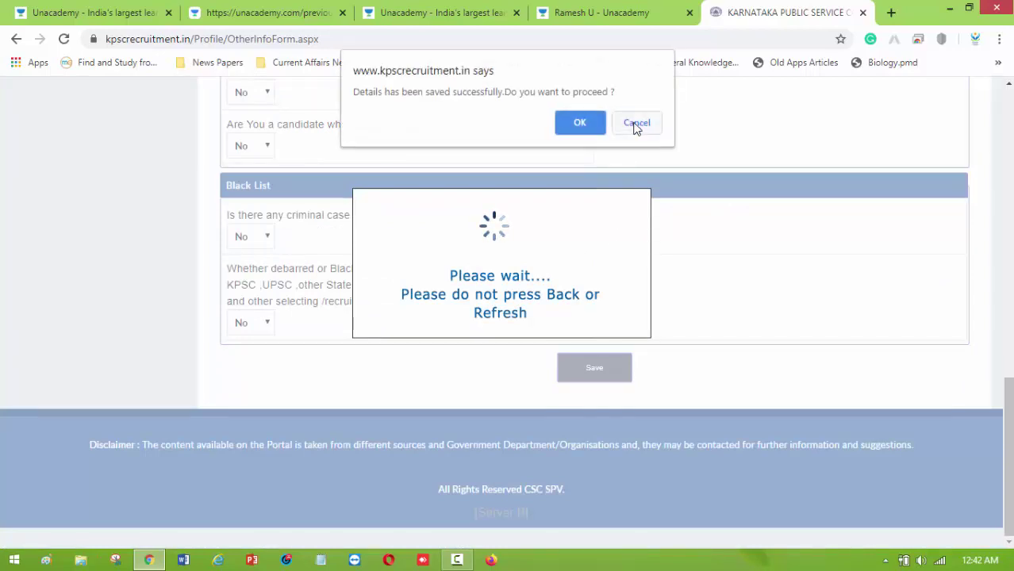
left_click(583, 125)
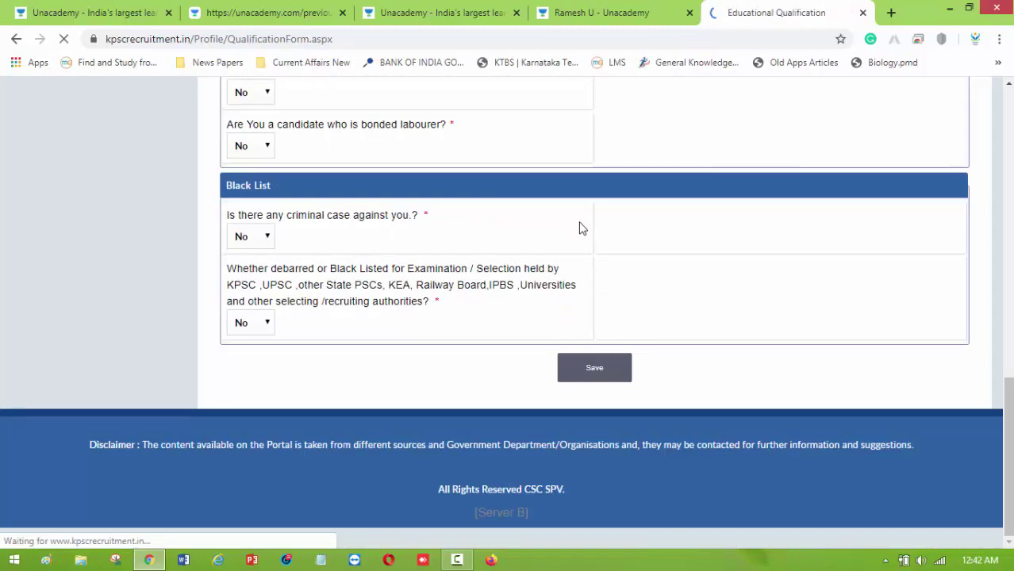
scroll(521, 339, "down", 3)
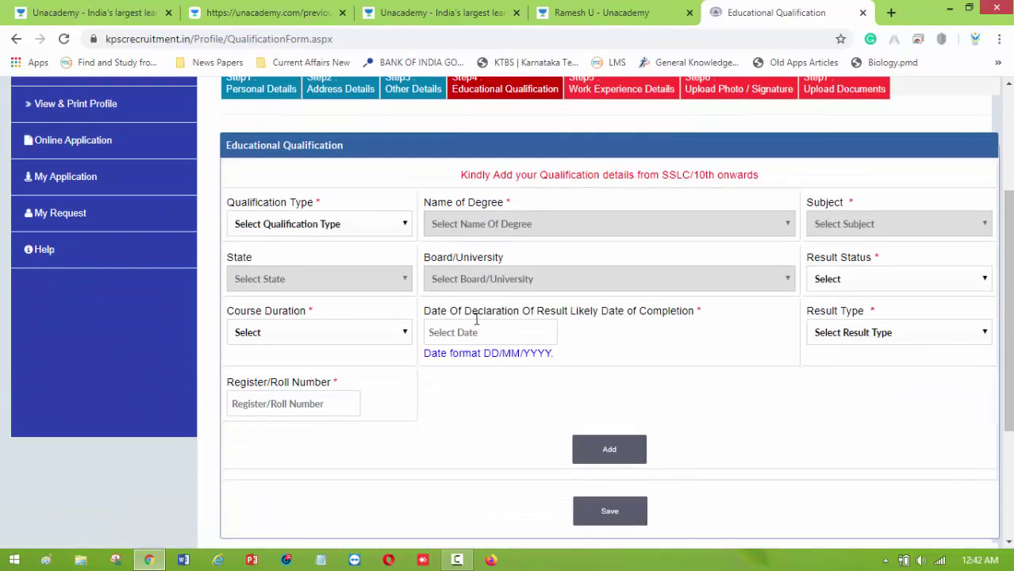
Set the qualification type, degree name and subject to SSLC/10th.
left_click(374, 228)
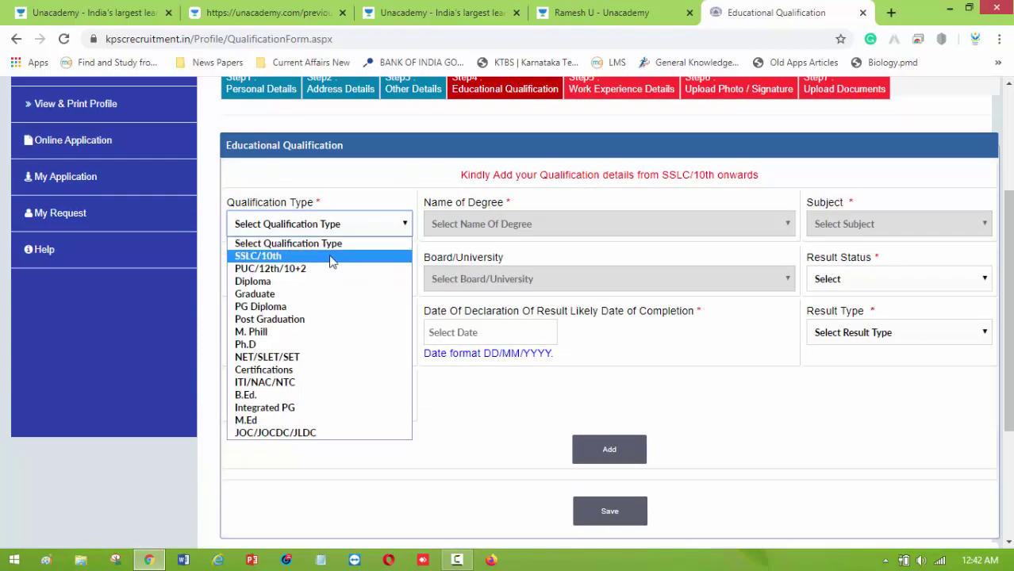
left_click(332, 256)
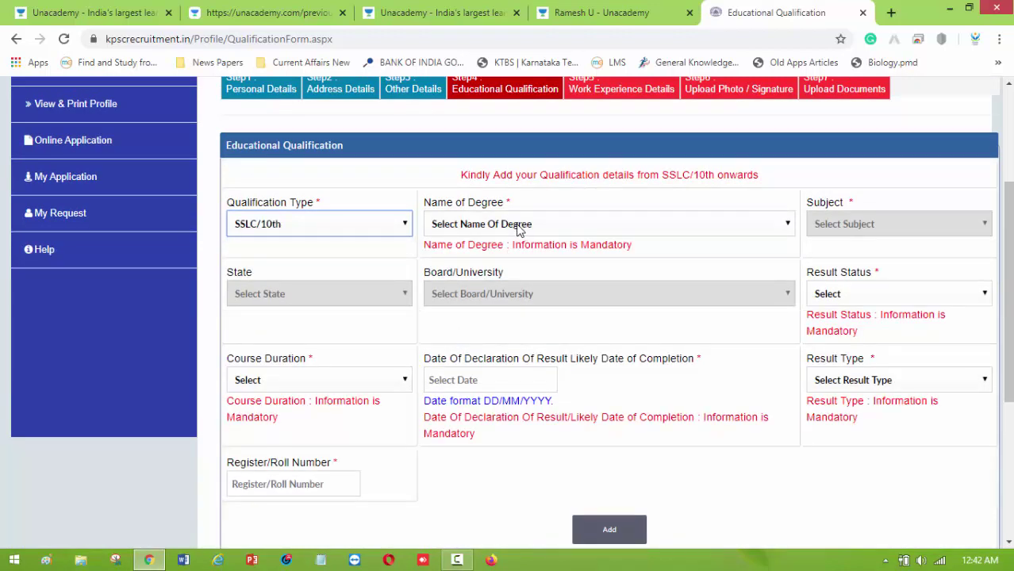
left_click(548, 229)
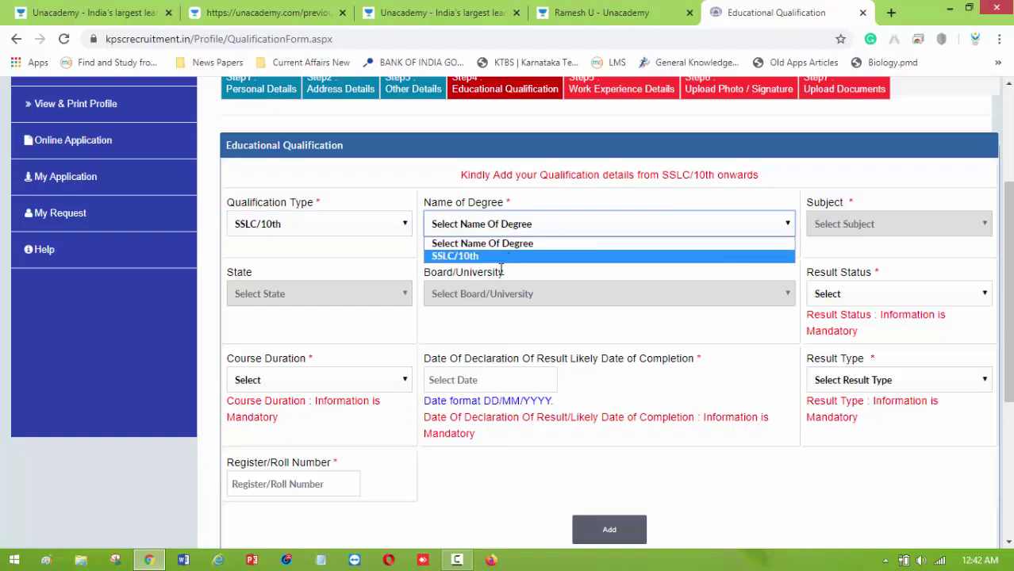
left_click(501, 271)
left_click(570, 233)
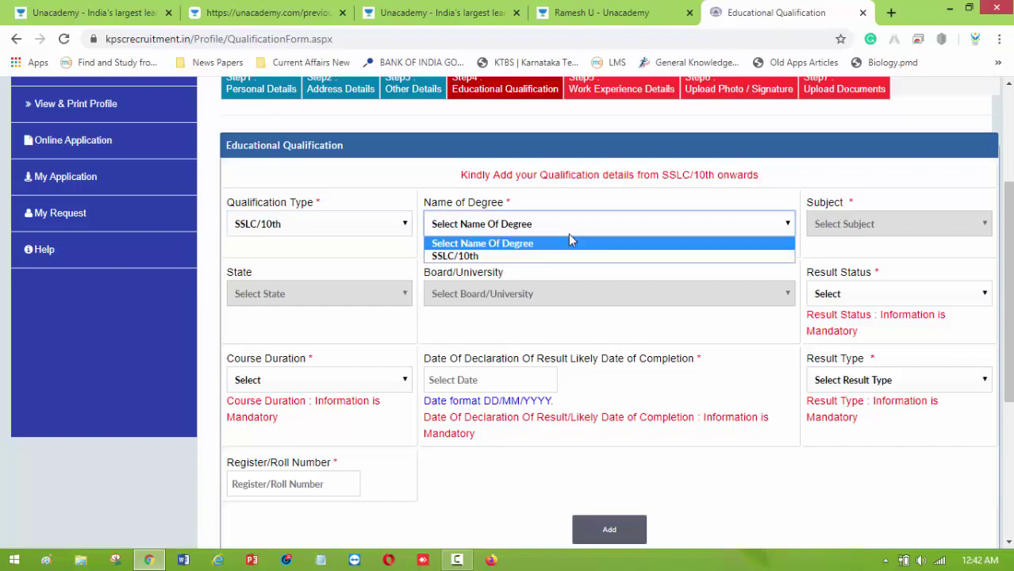
left_click(492, 258)
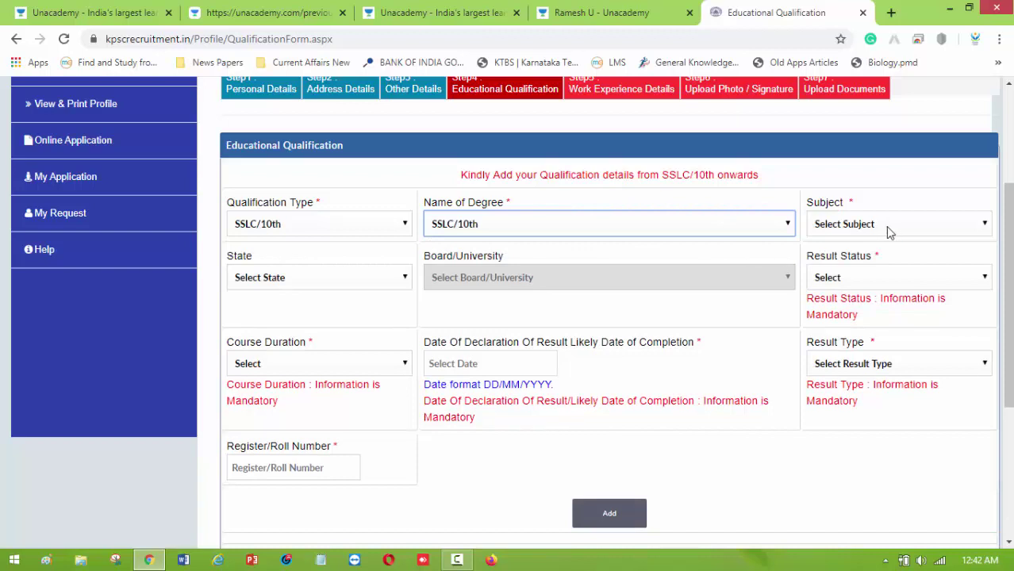
left_click(886, 226)
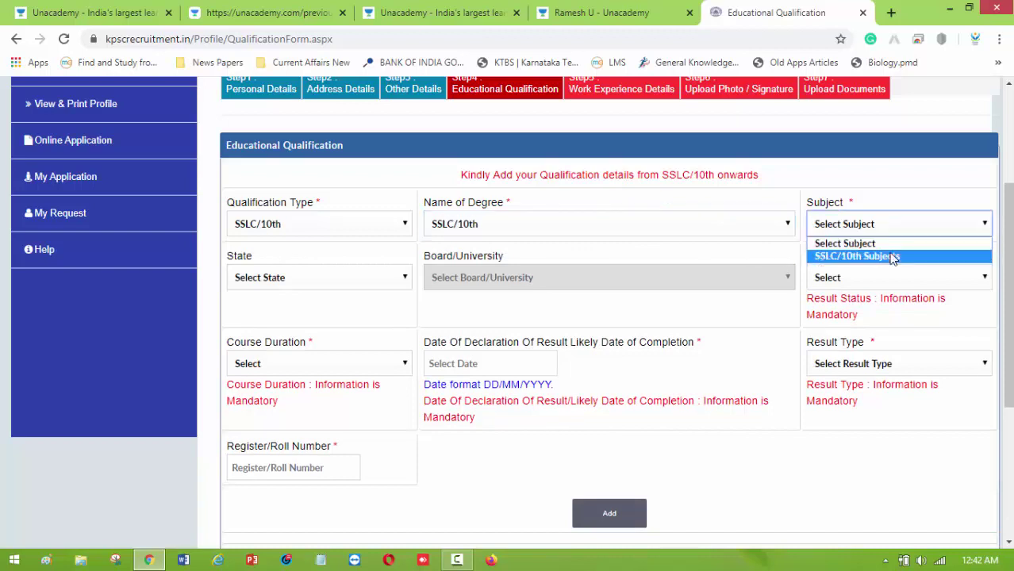
left_click(892, 257)
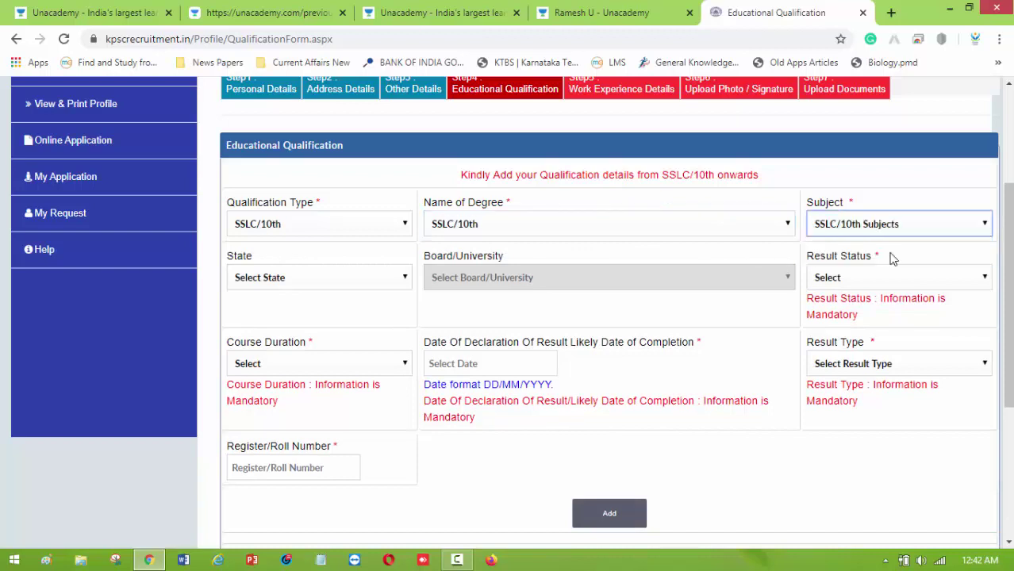
Choose KARNATAKA, State Board, Passed and a 1 Year course duration.
left_click(357, 280)
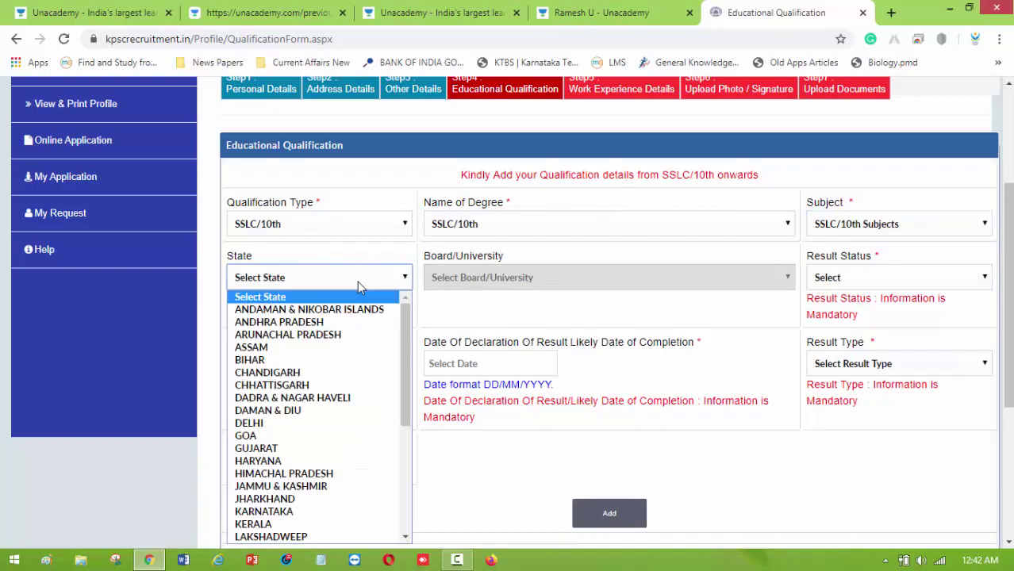
left_click(316, 512)
left_click(503, 284)
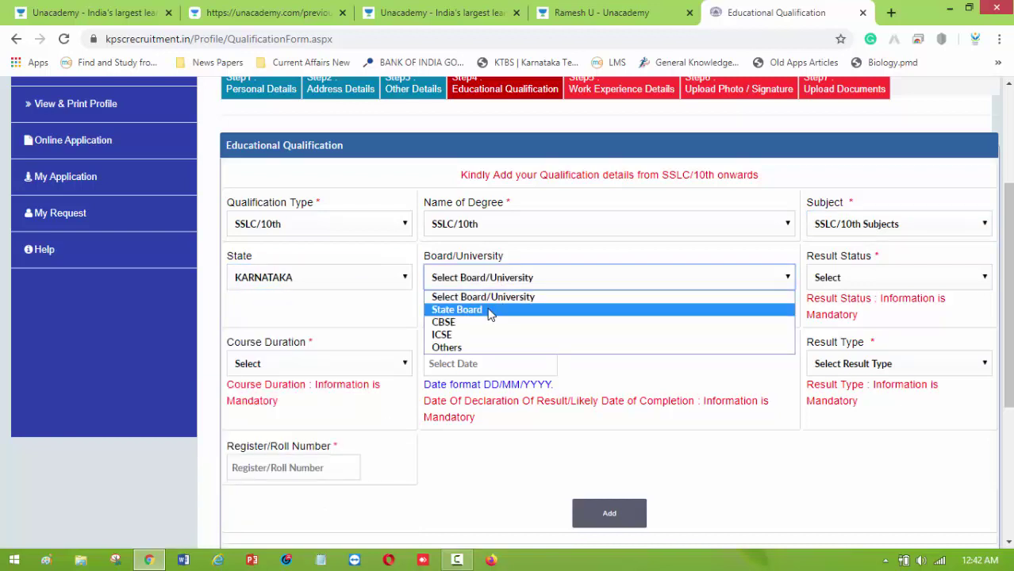
left_click(489, 310)
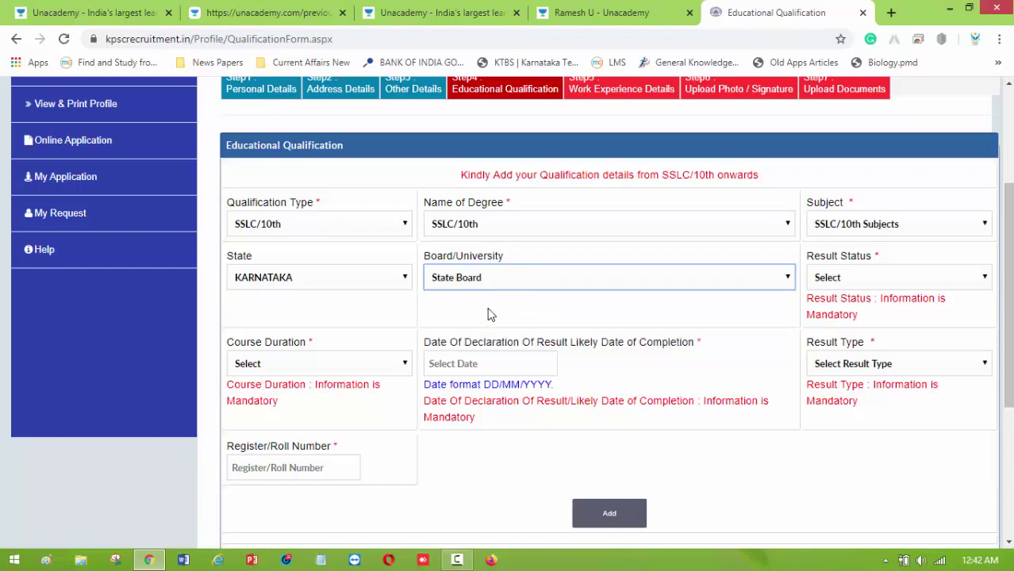
left_click(894, 279)
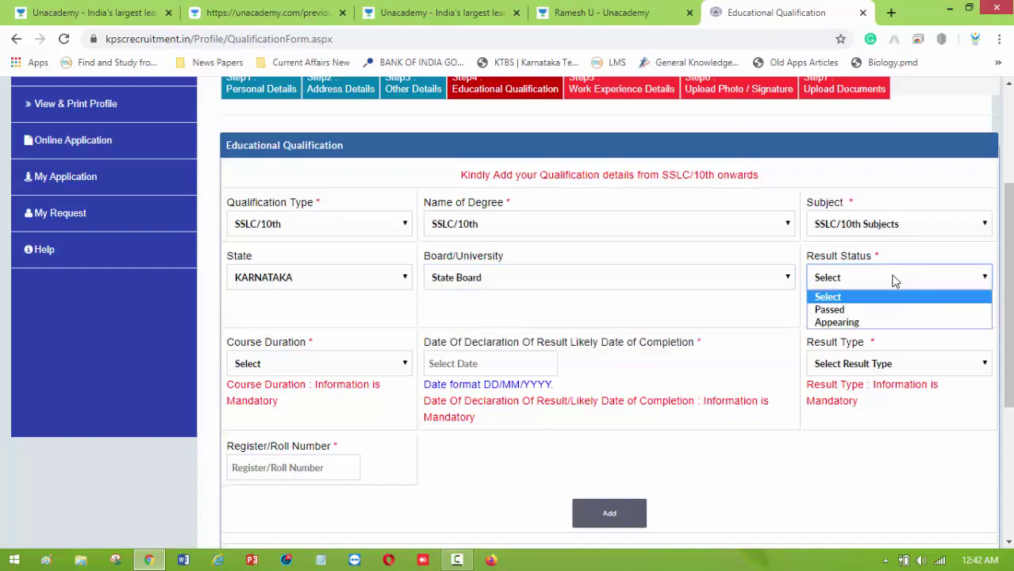
left_click(867, 314)
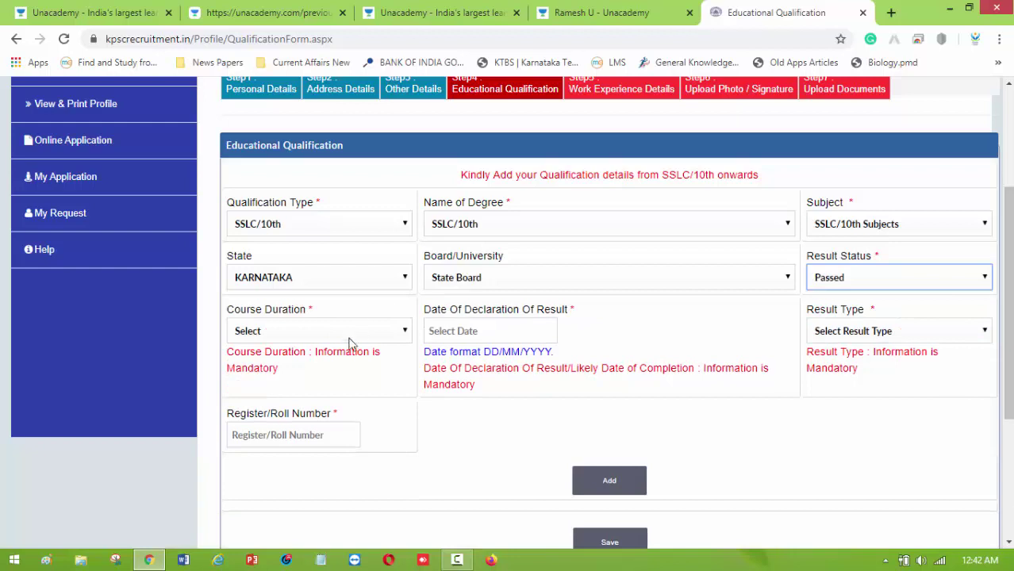
left_click(342, 334)
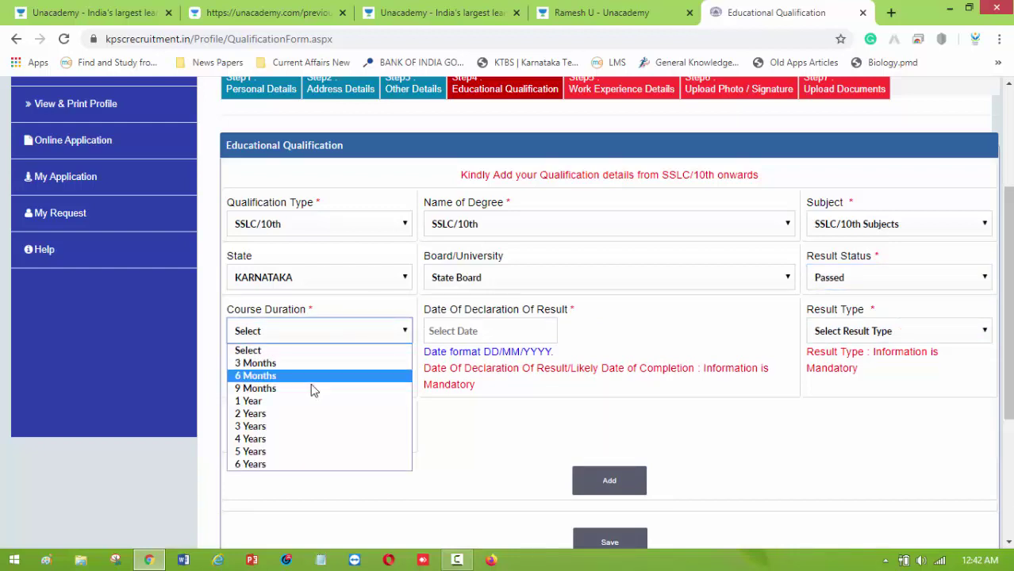
left_click(299, 404)
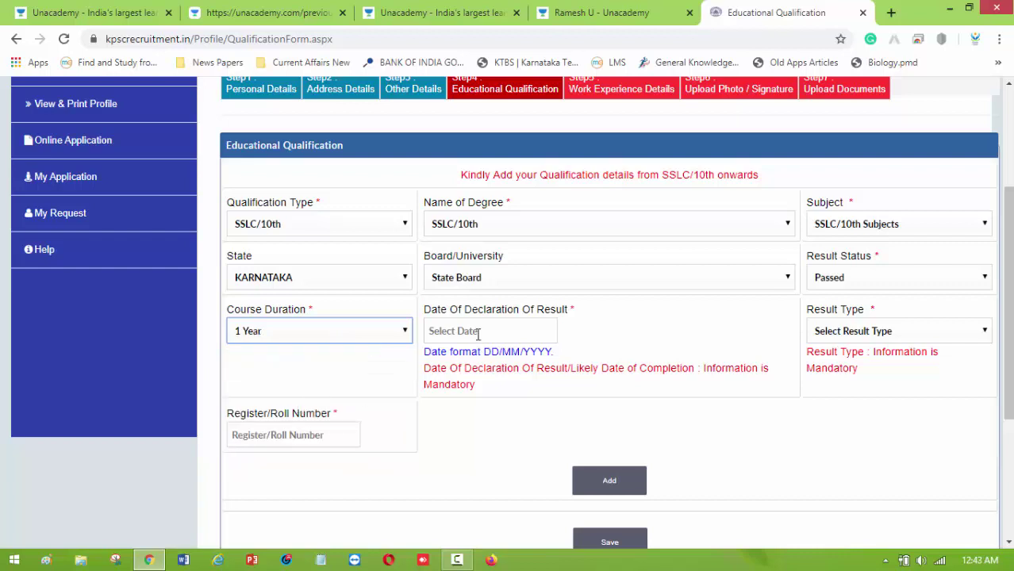
scroll(524, 297, "down", 1)
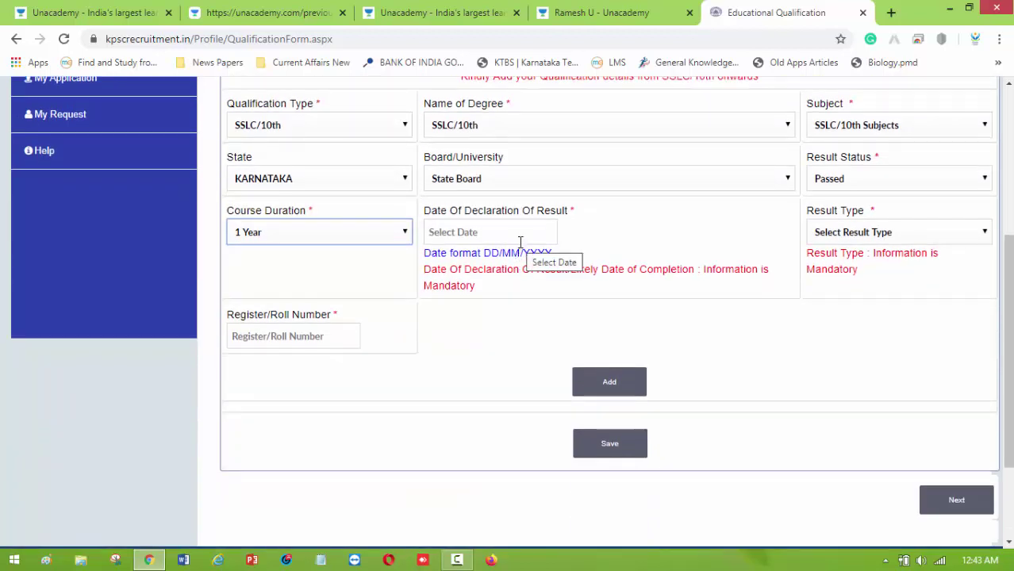
Enter the result declaration date 10/03/2005 and choose Marks as the result type.
left_click(521, 234)
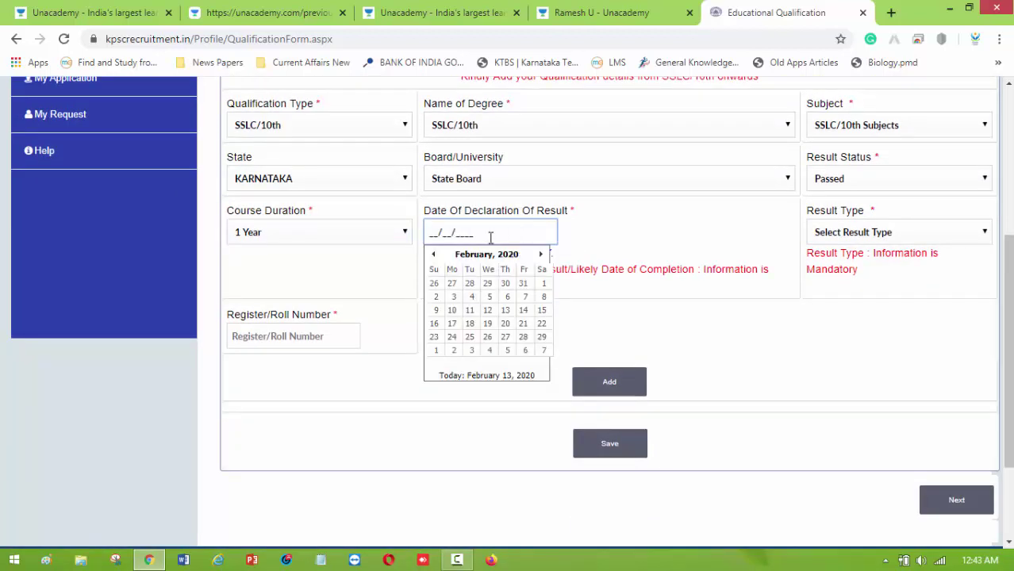
type("10/03/2005")
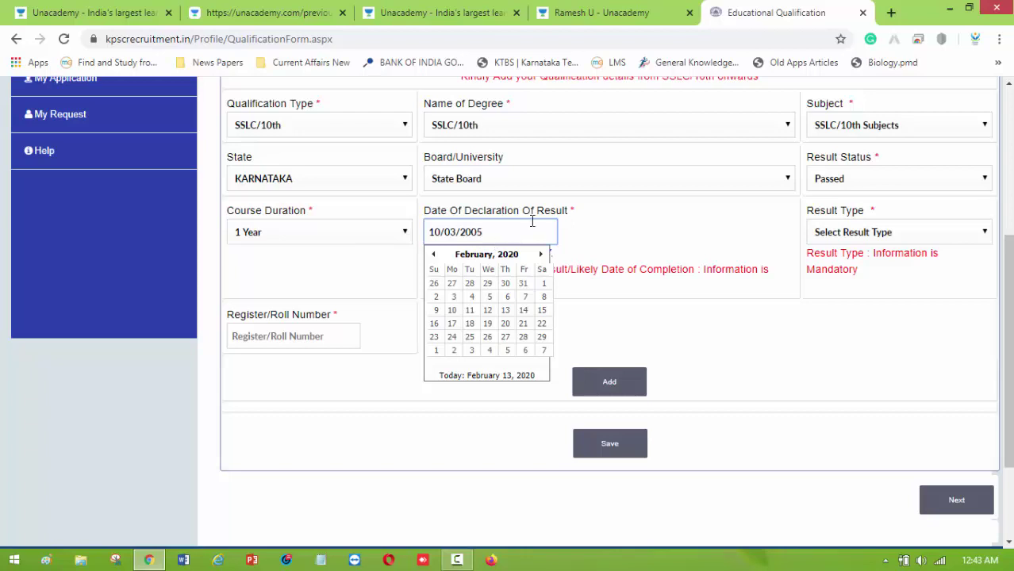
left_click(623, 249)
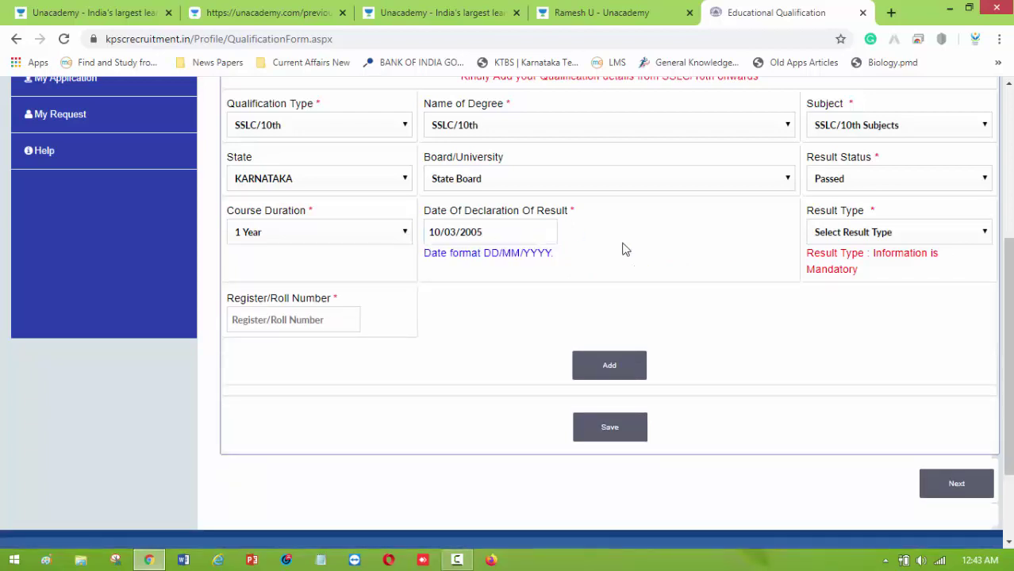
left_click(856, 235)
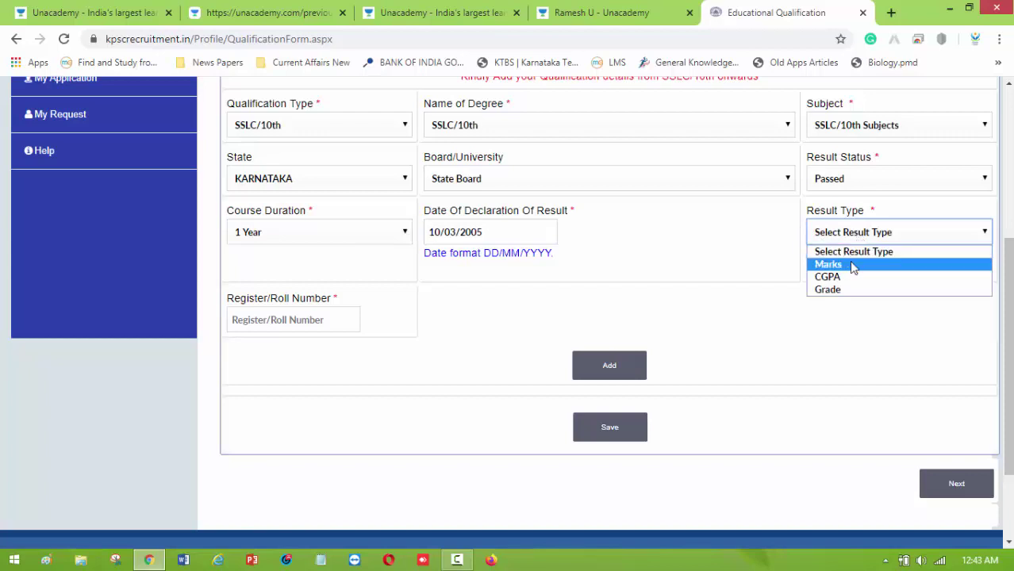
left_click(852, 265)
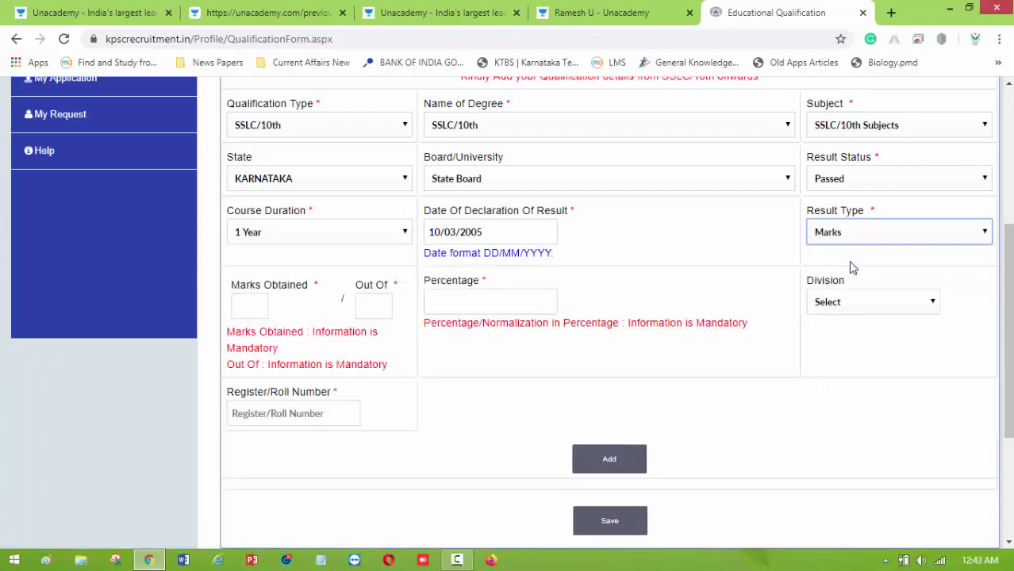
Enter 458 of 625 marks, set division to First, and fill in the roll number.
left_click(251, 306)
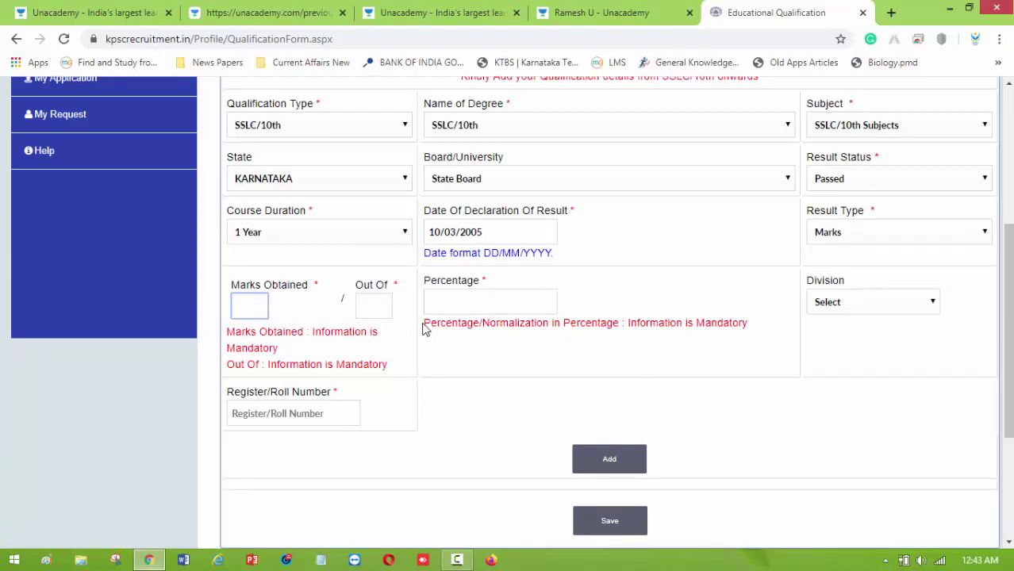
type("458")
left_click(385, 304)
type("6")
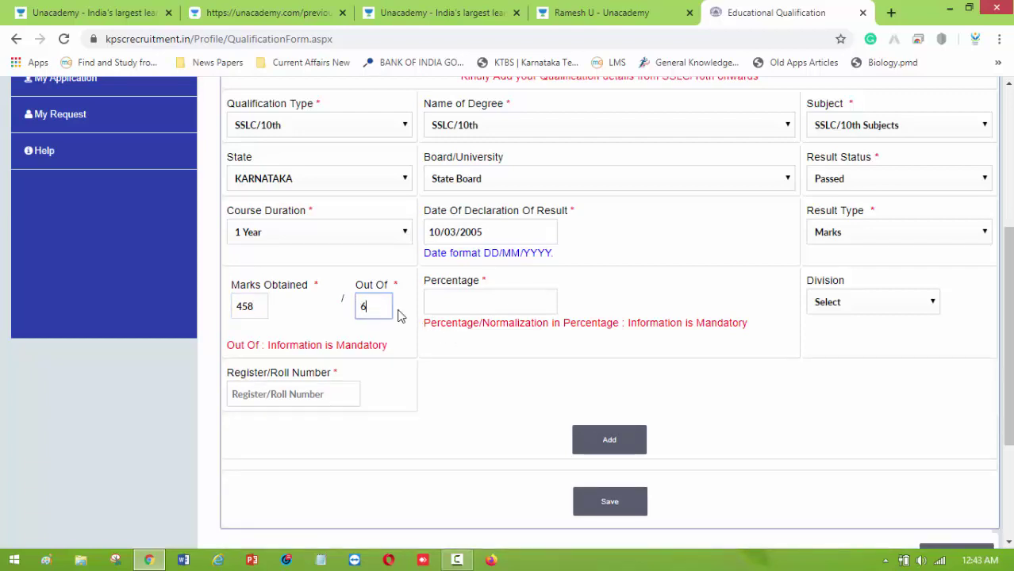
type("25")
left_click(459, 310)
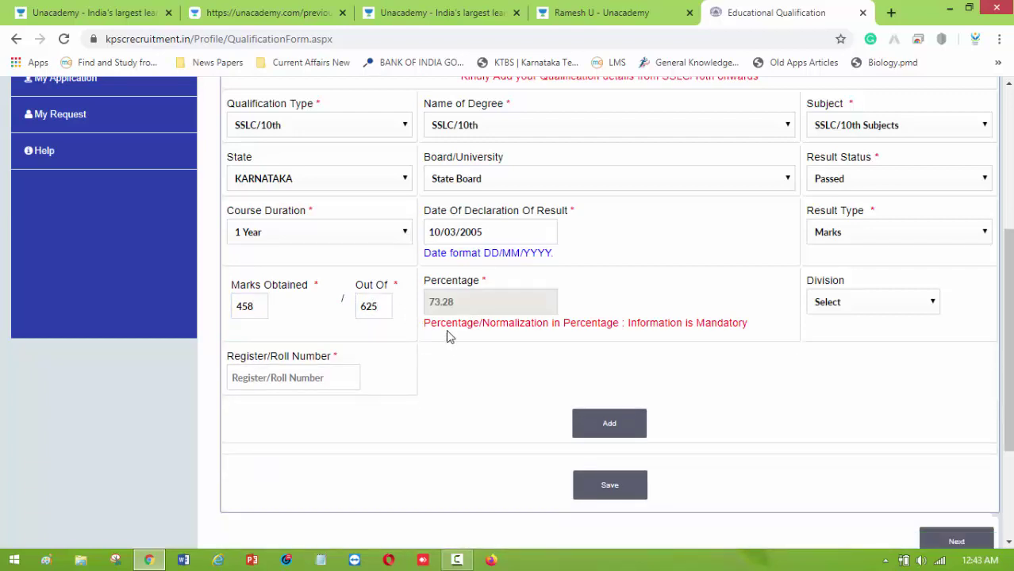
left_click(888, 303)
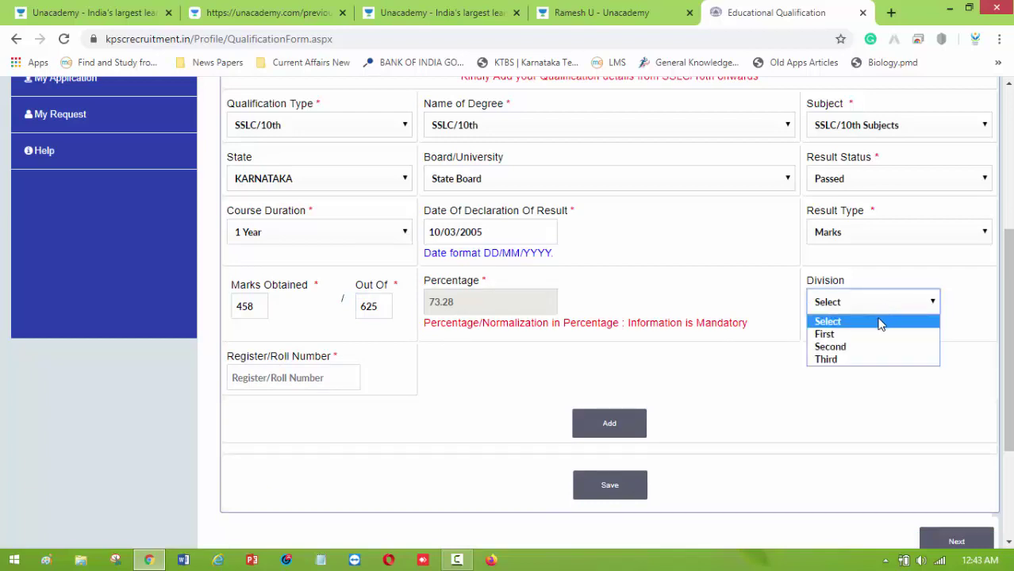
left_click(871, 335)
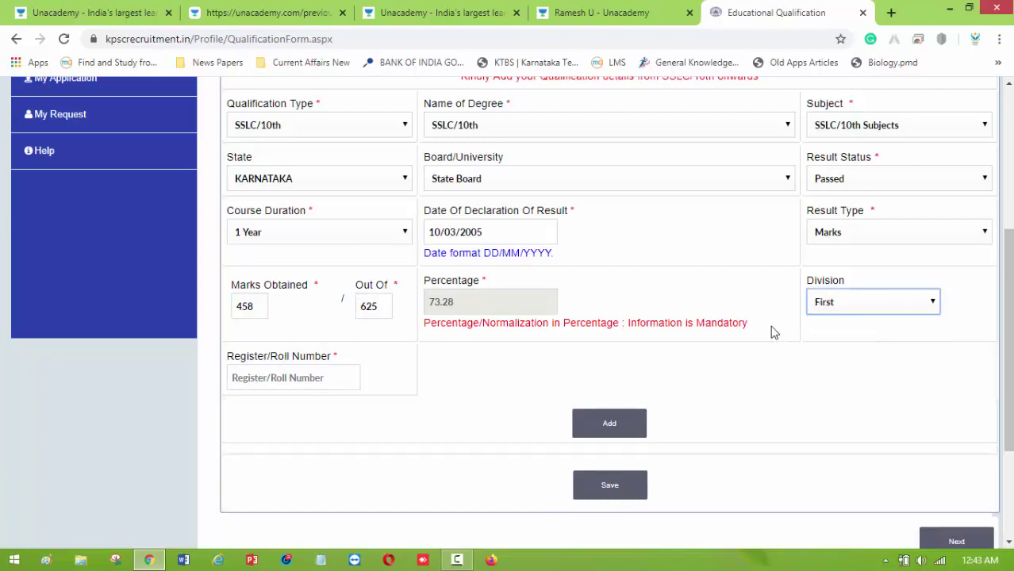
left_click(323, 378)
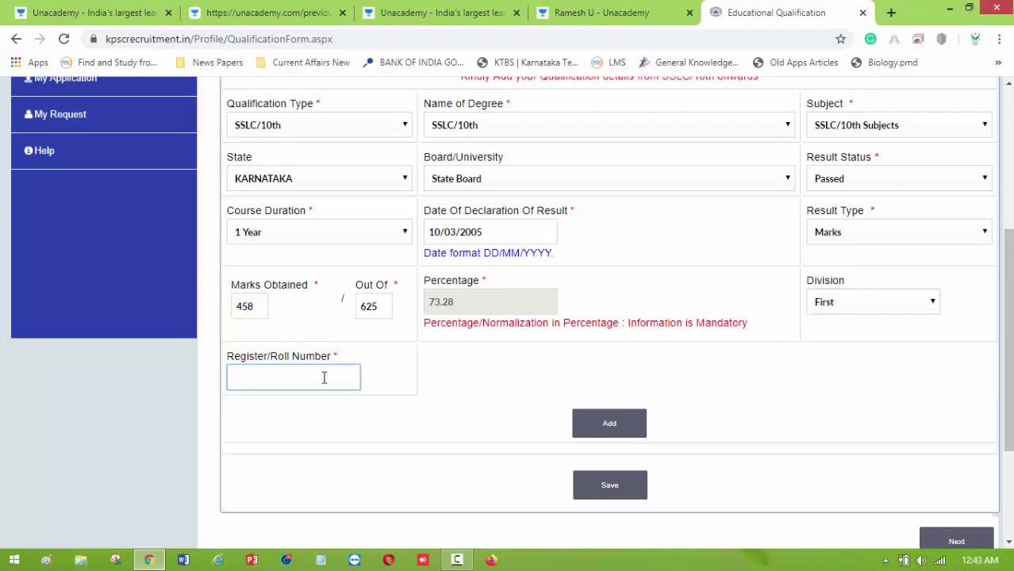
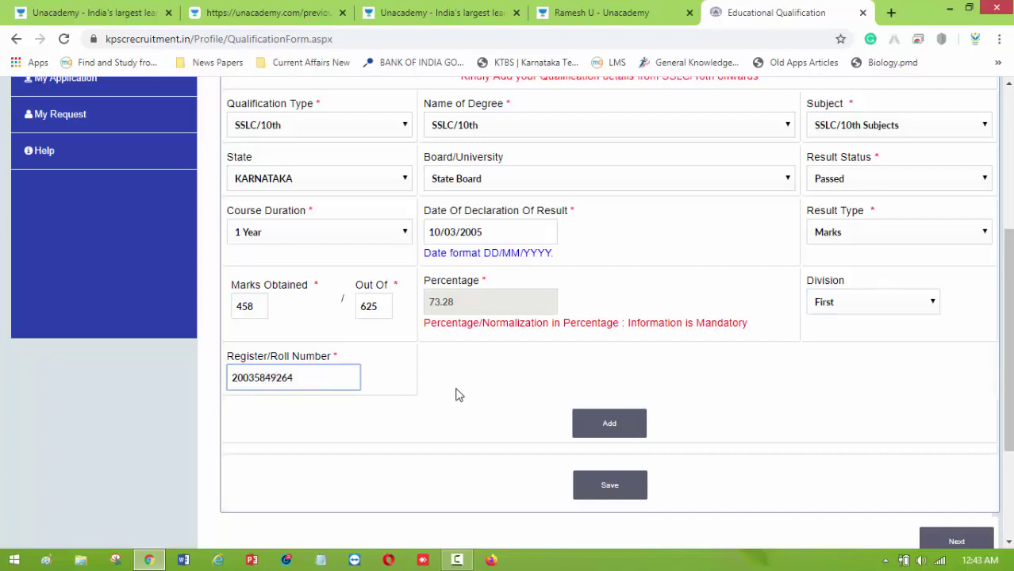
Add the SSLC/10th entry, accept the success alert, and check it as row 1 in the table.
left_click(609, 426)
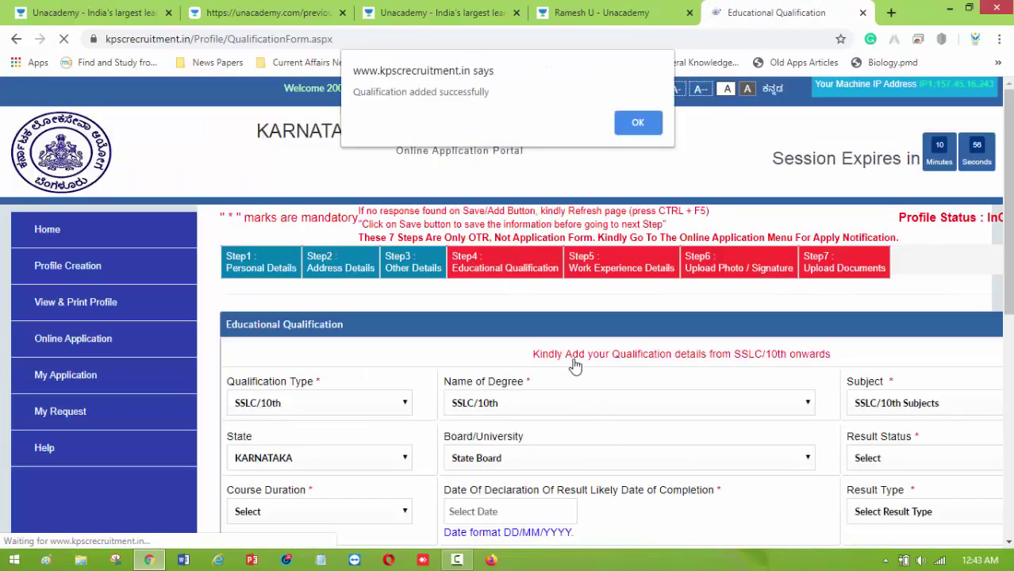
left_click(637, 127)
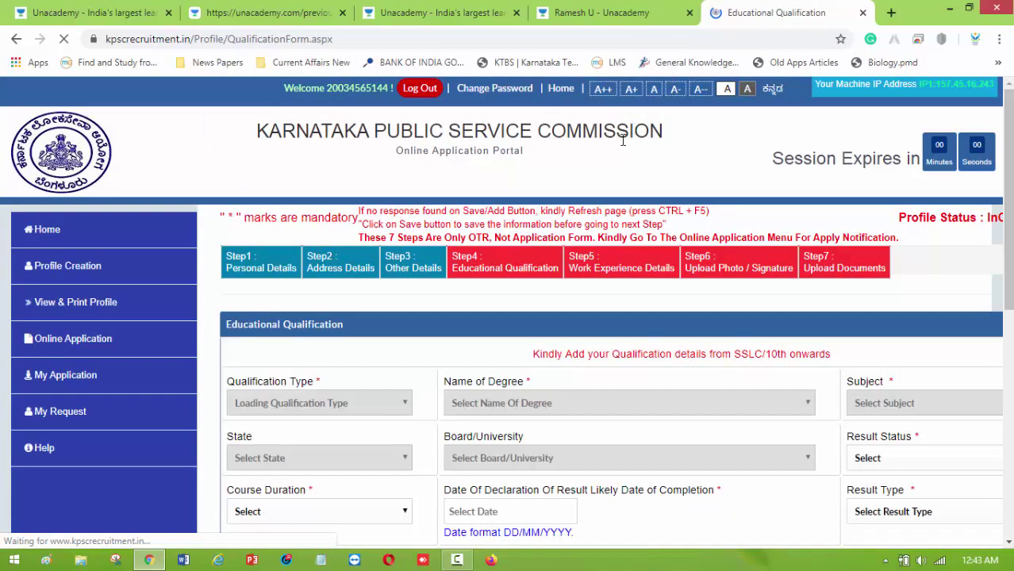
scroll(491, 346, "down", 6)
scroll(455, 308, "up", 1)
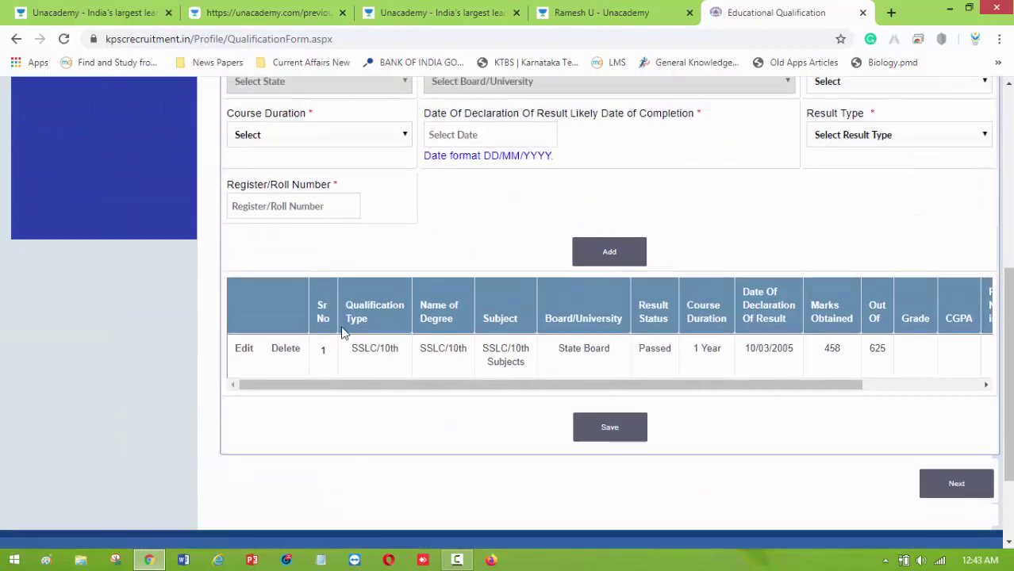
left_click_drag(678, 389, 565, 374)
scroll(566, 373, "up", 2)
scroll(565, 373, "up", 1)
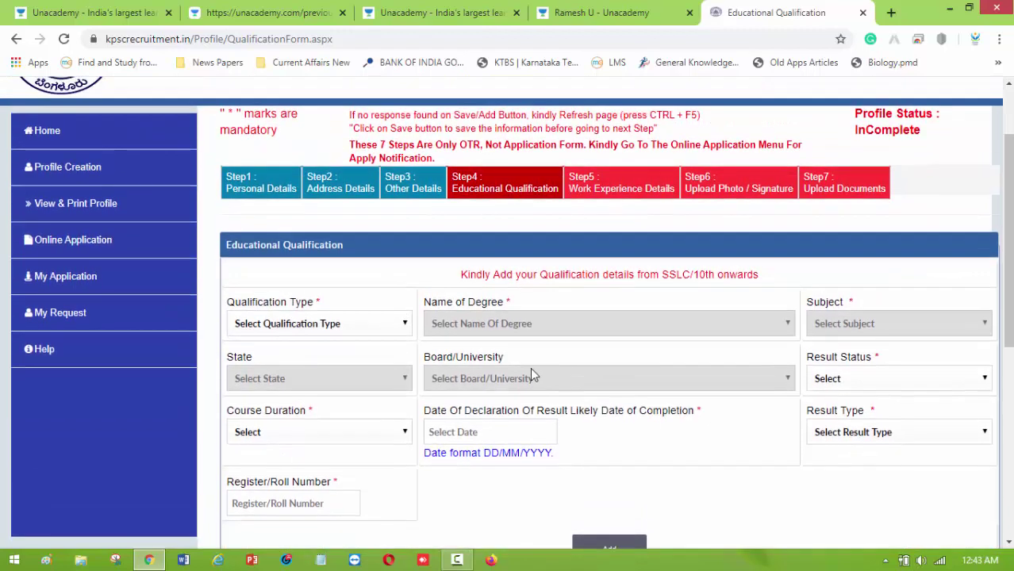
scroll(530, 367, "down", 2)
scroll(337, 441, "up", 1)
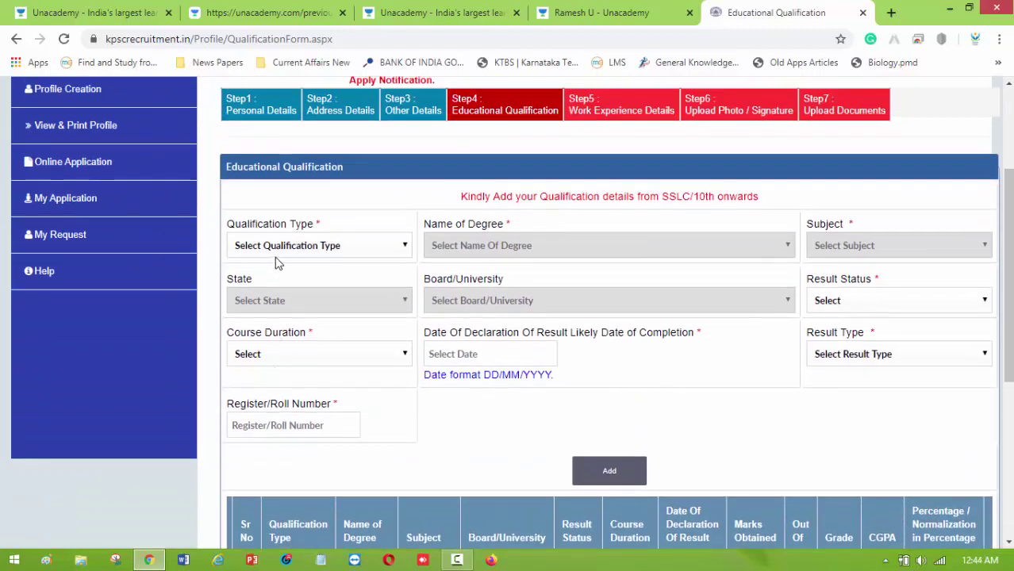
Pick Graduate as the next qualification type, leaving the degree name unset.
left_click(327, 245)
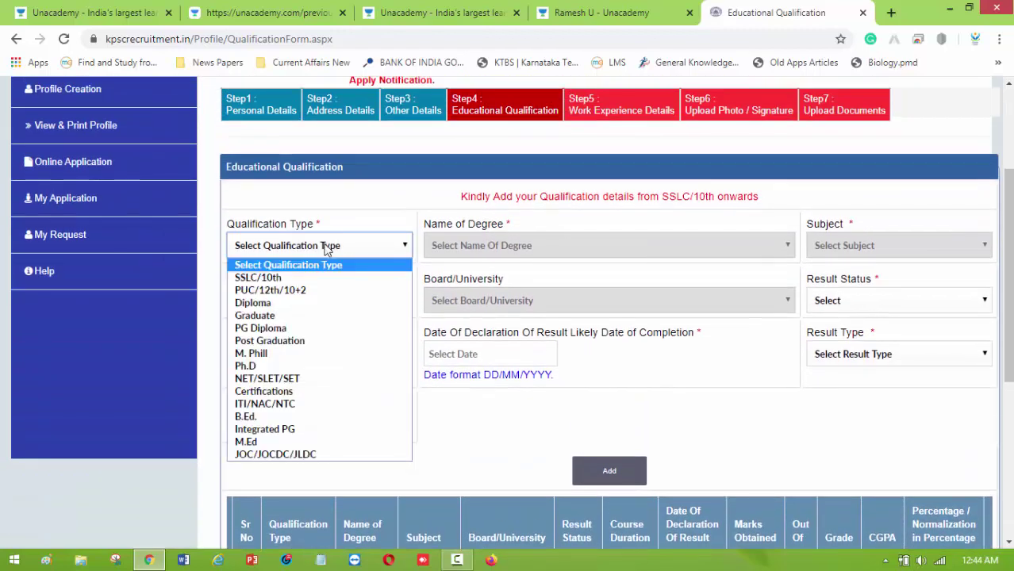
left_click(290, 315)
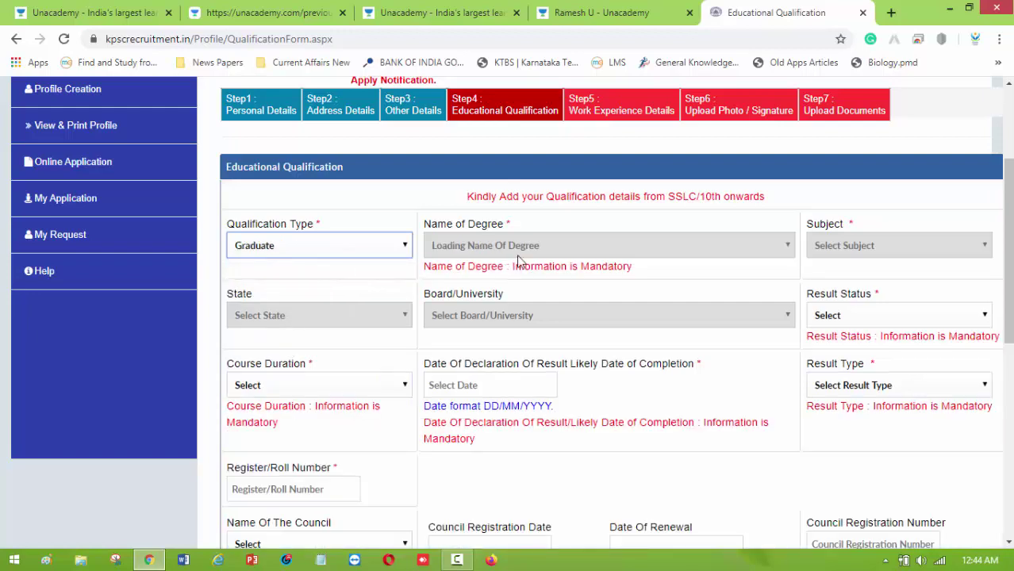
left_click(542, 248)
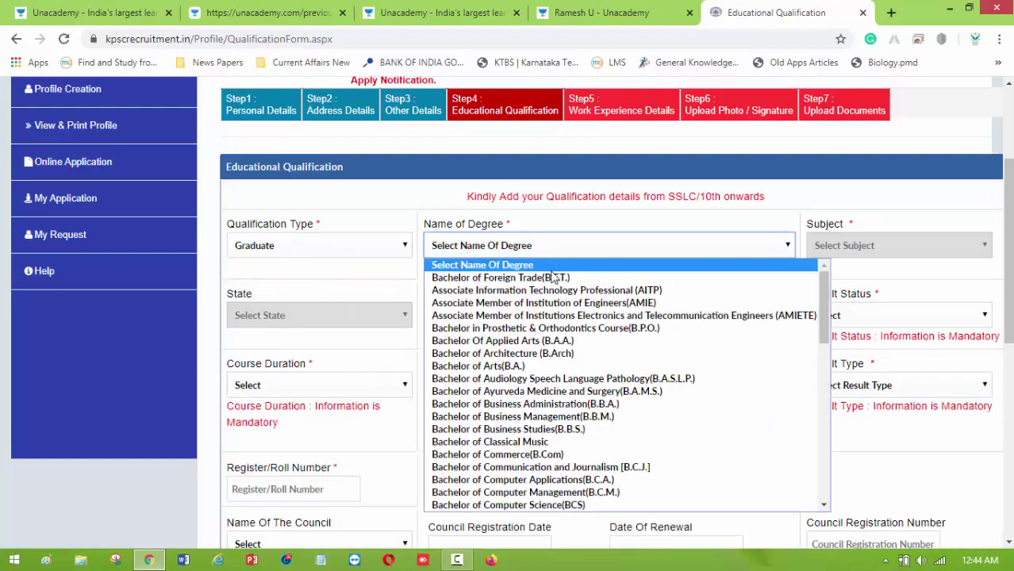
scroll(523, 285, "down", 5)
left_click(430, 193)
scroll(391, 270, "down", 1)
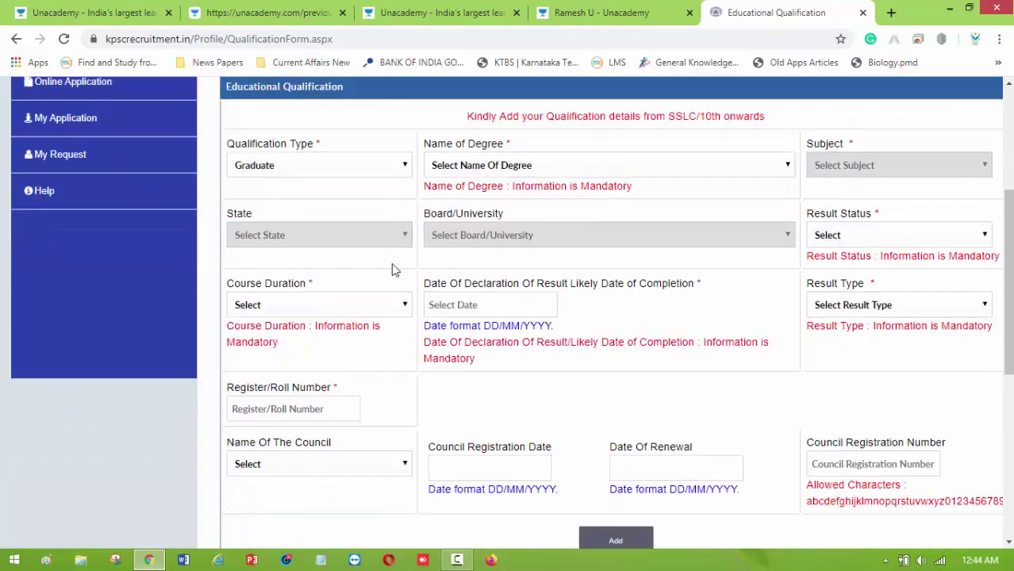
scroll(391, 270, "down", 4)
Save the qualification details and confirm through to the Work Experience Details step.
left_click(616, 401)
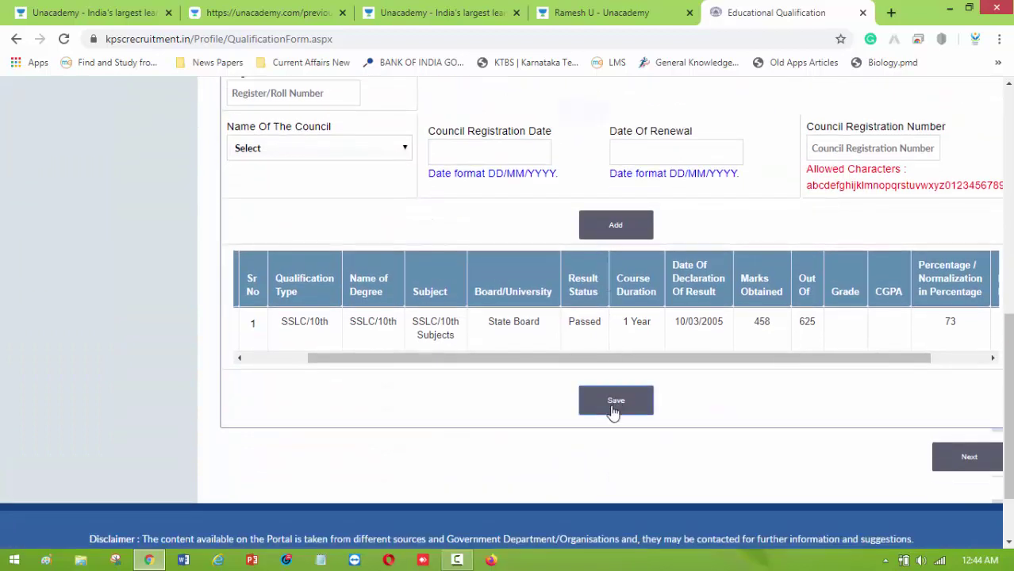
left_click(579, 123)
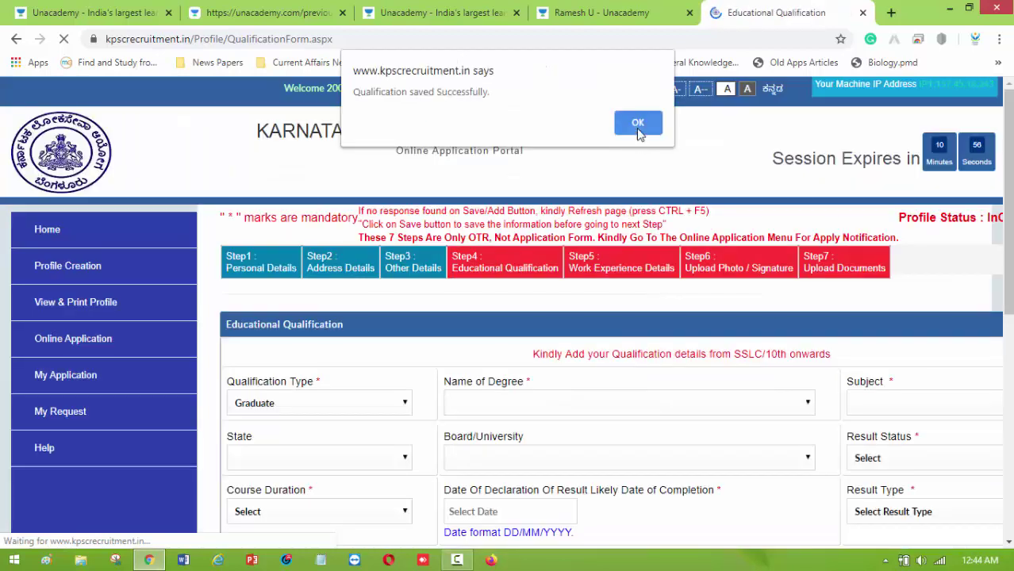
left_click(639, 127)
left_click(581, 132)
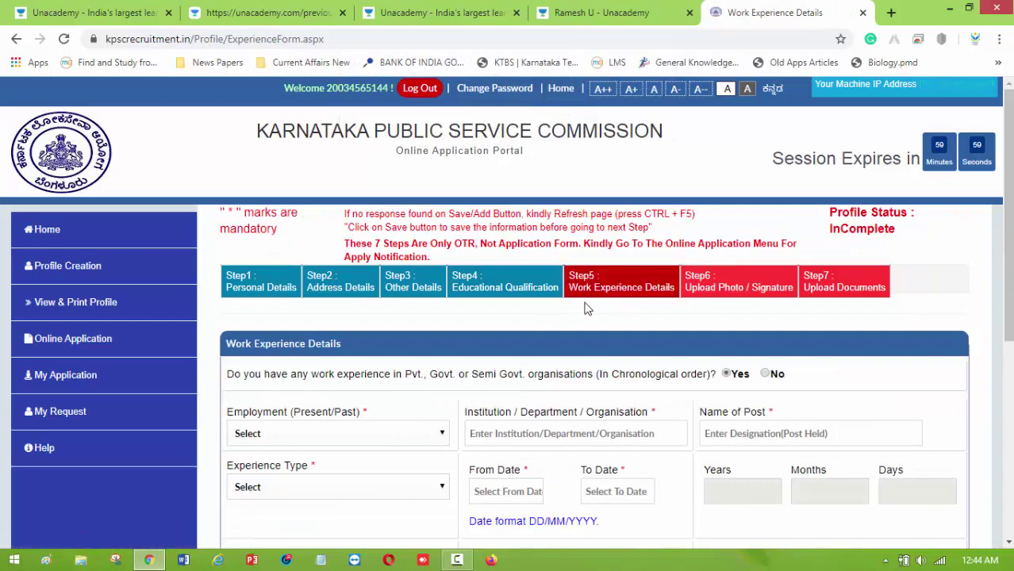
Try answering Yes to work experience and marking the employment as Past.
scroll(587, 308, "down", 1)
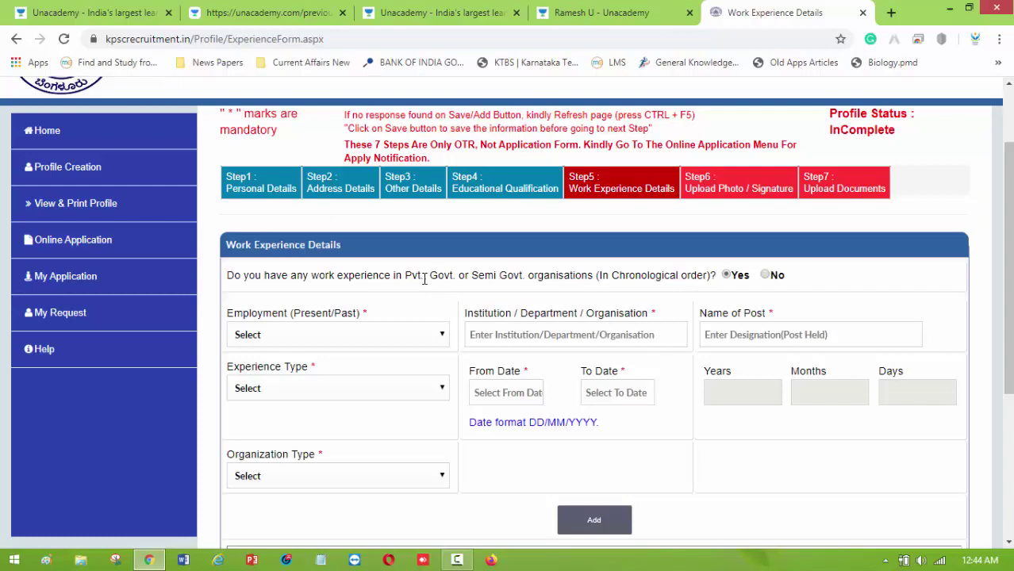
left_click_drag(429, 280, 515, 274)
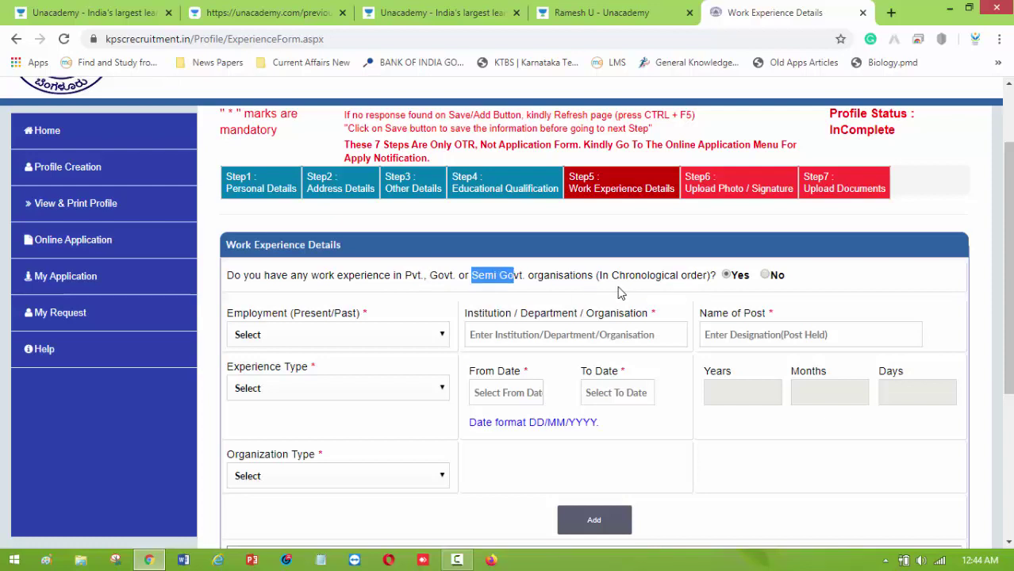
left_click(730, 276)
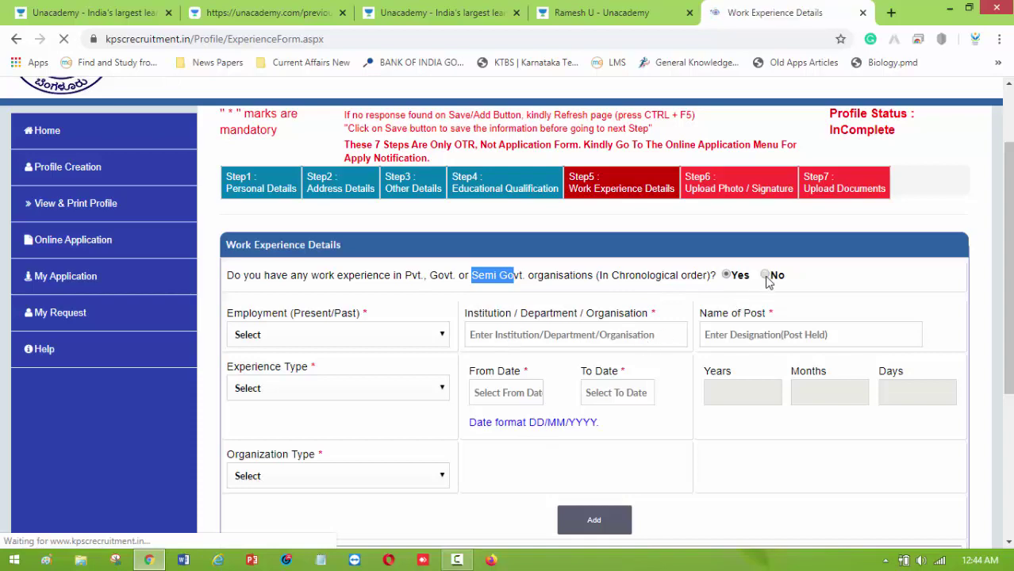
scroll(732, 317, "down", 3)
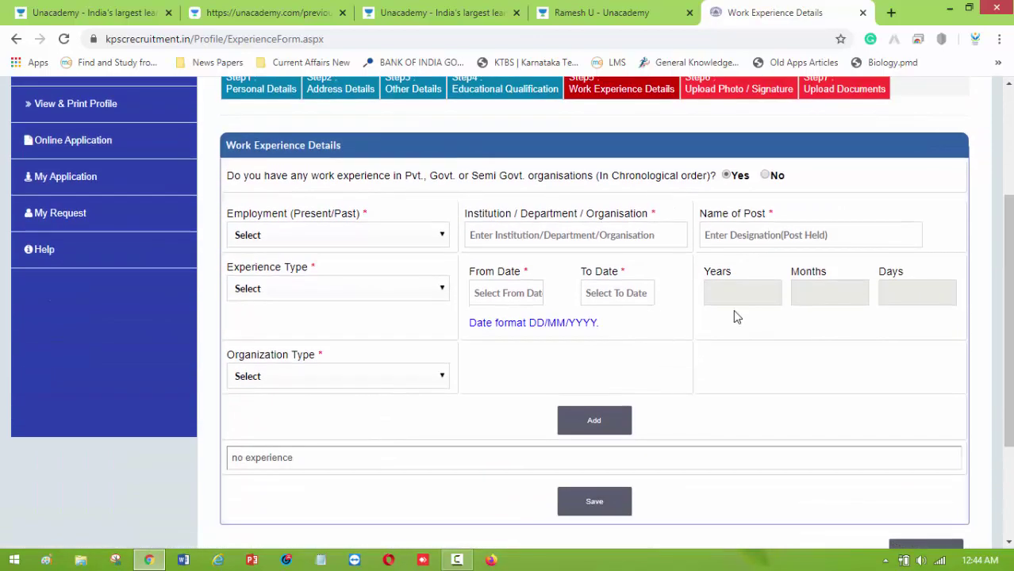
left_click(765, 176)
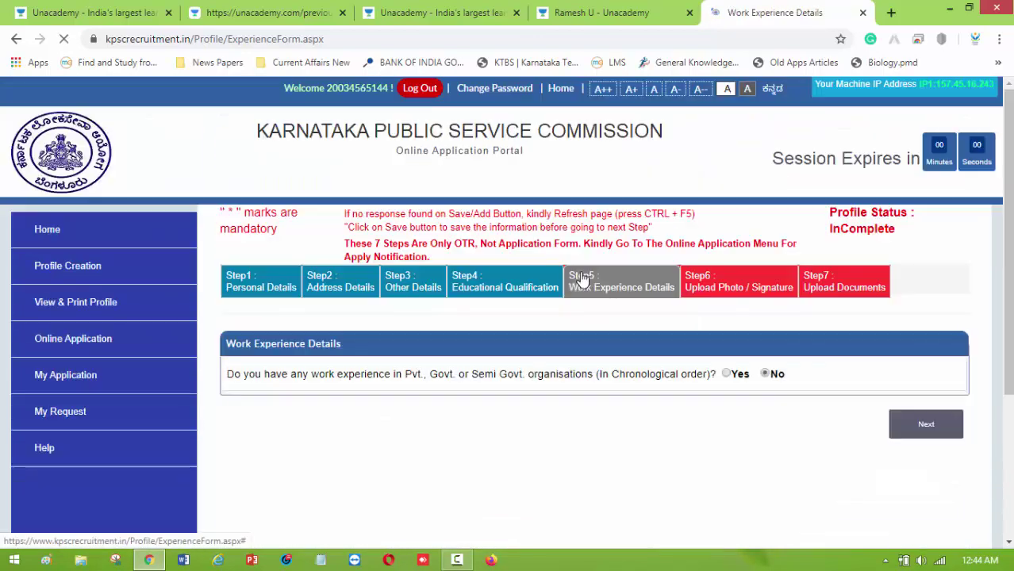
scroll(679, 347, "down", 1)
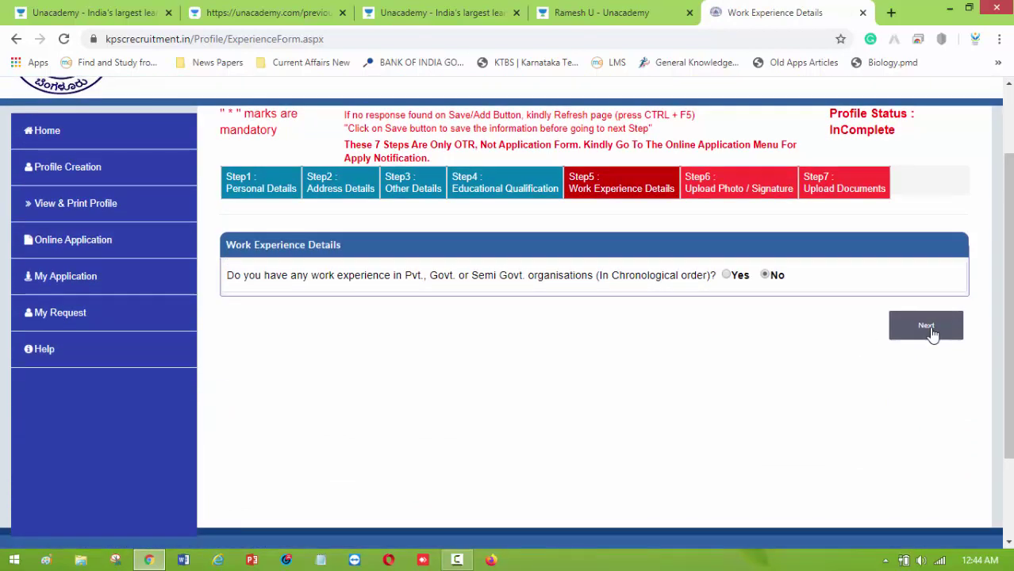
left_click(726, 275)
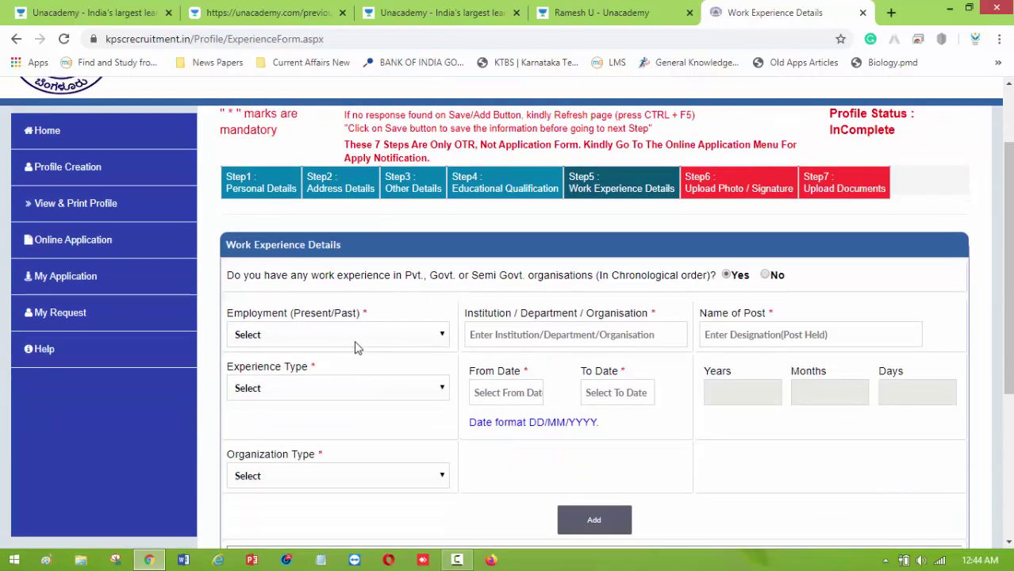
left_click(363, 335)
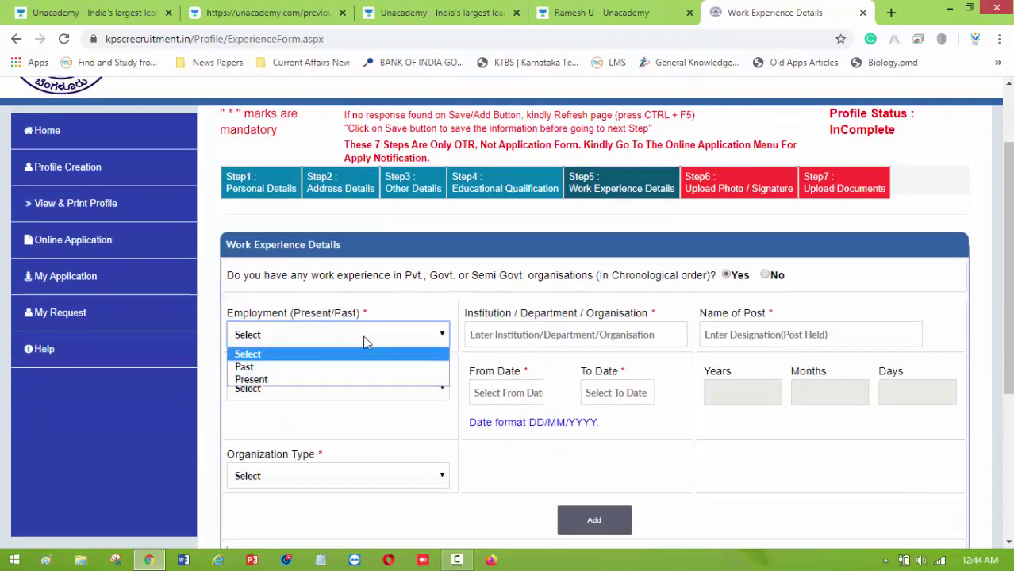
left_click(313, 368)
left_click(322, 345)
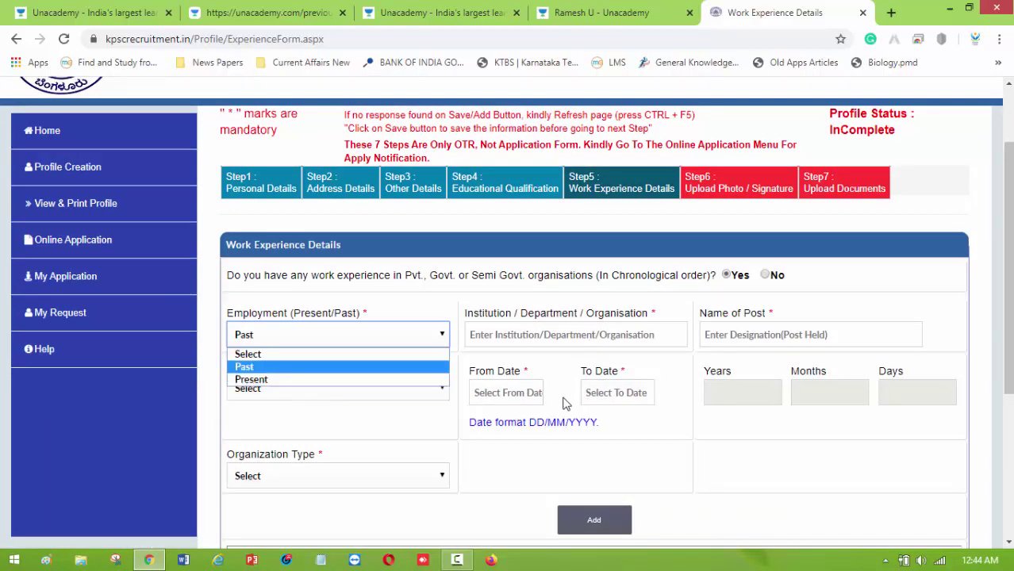
scroll(565, 403, "down", 1)
scroll(608, 419, "down", 1)
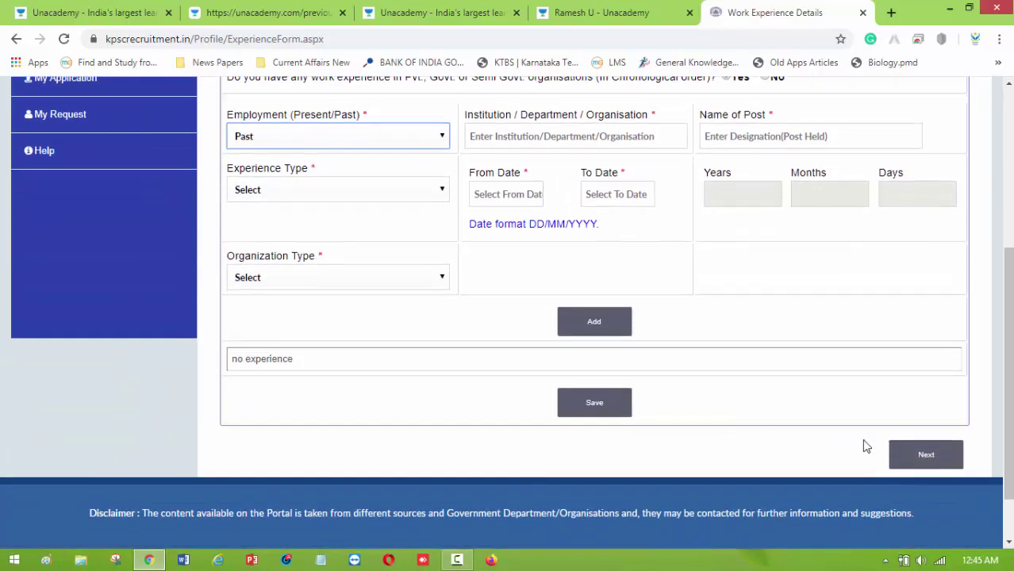
Revert work experience to No and continue to Step 6 Photo and Signature Upload.
left_click(617, 414)
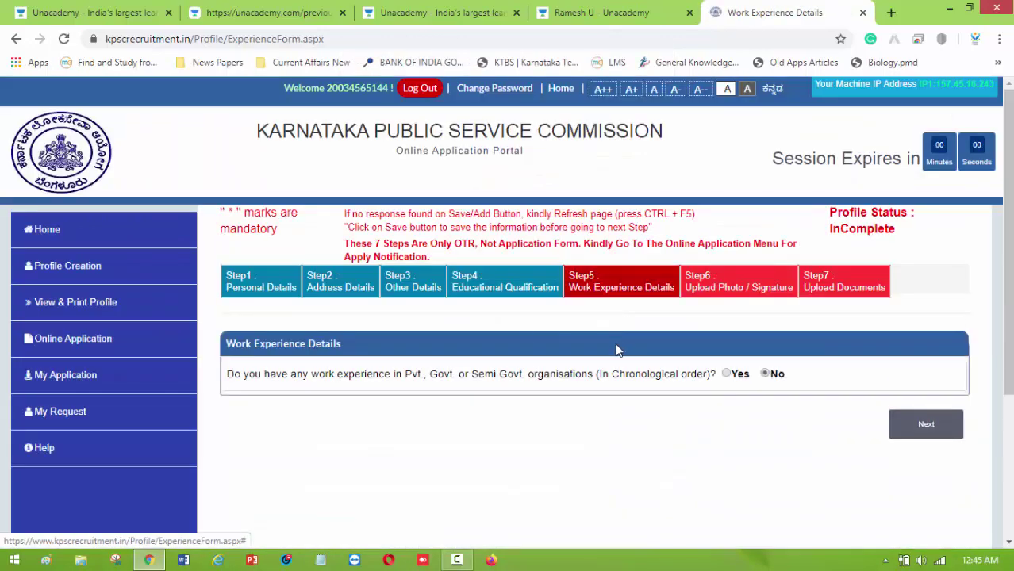
scroll(623, 339, "down", 3)
left_click(944, 216)
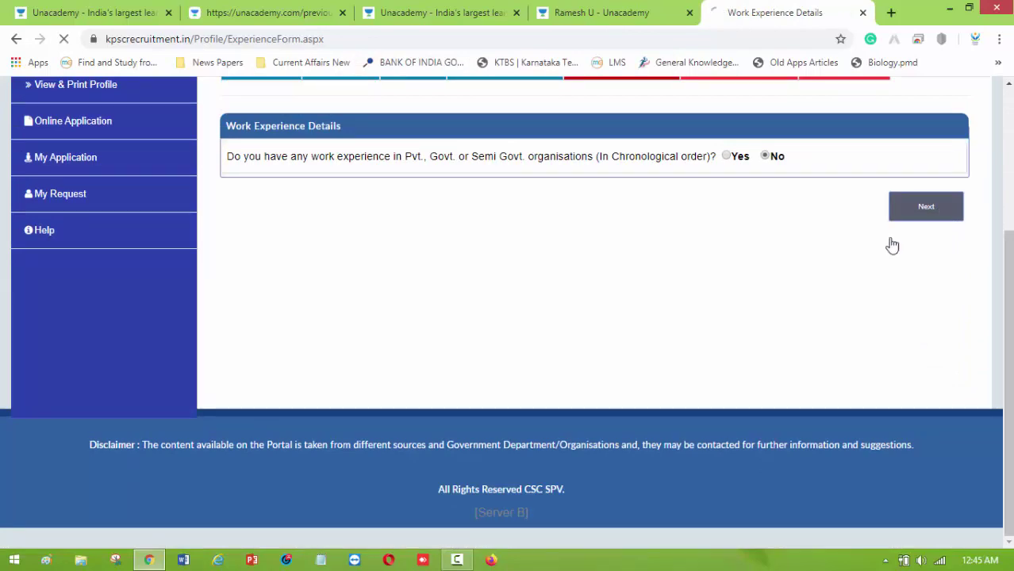
scroll(559, 369, "down", 1)
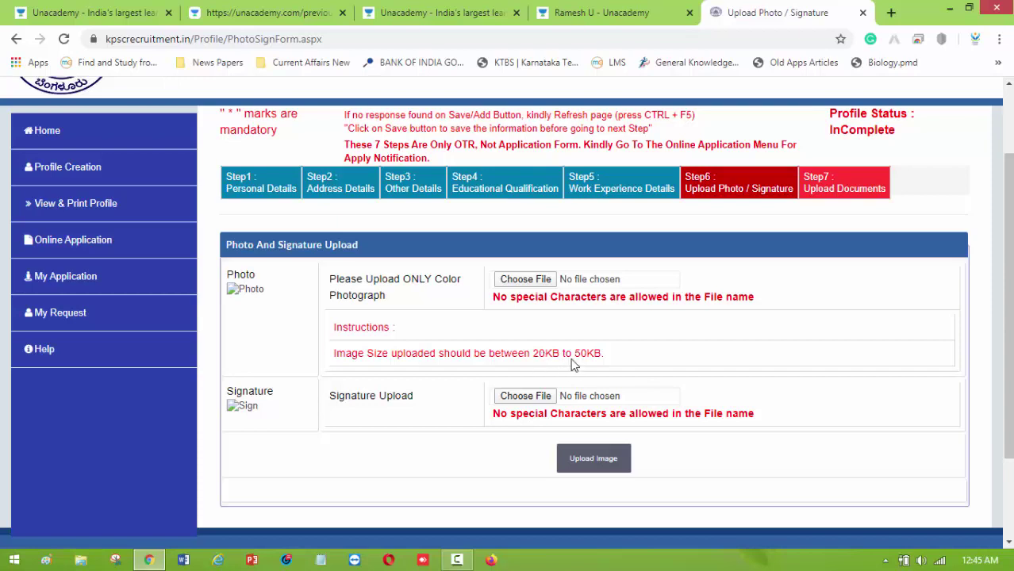
Open the photo and signature file pickers, then cancel them without selecting any files.
left_click_drag(532, 353, 650, 351)
left_click(525, 279)
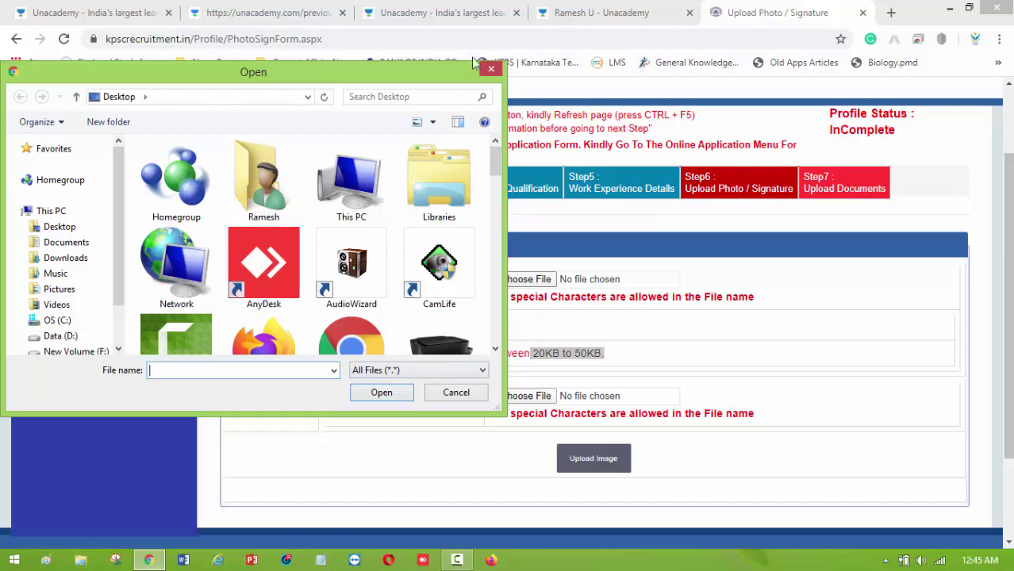
left_click(491, 70)
left_click(532, 283)
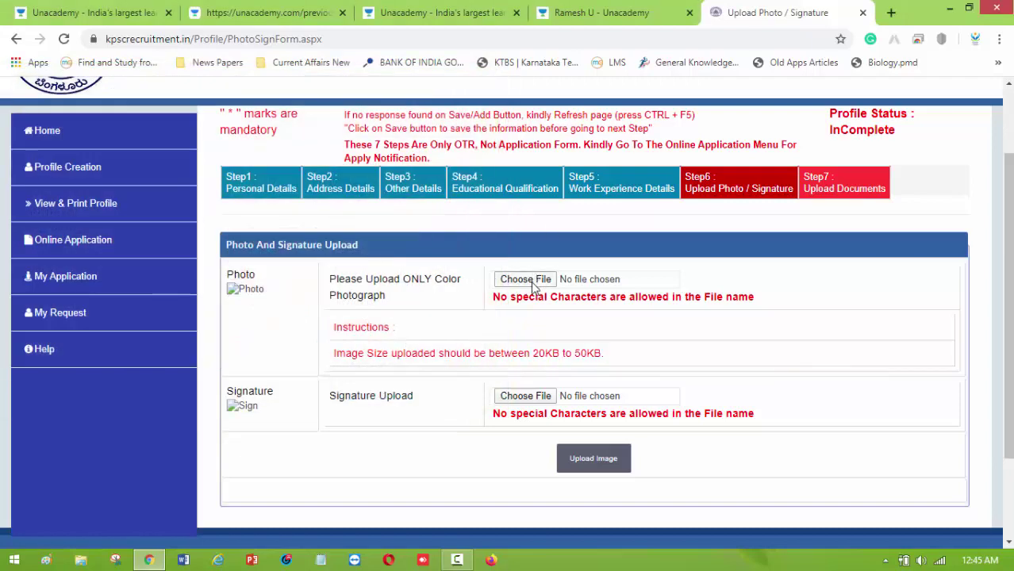
left_click(533, 287)
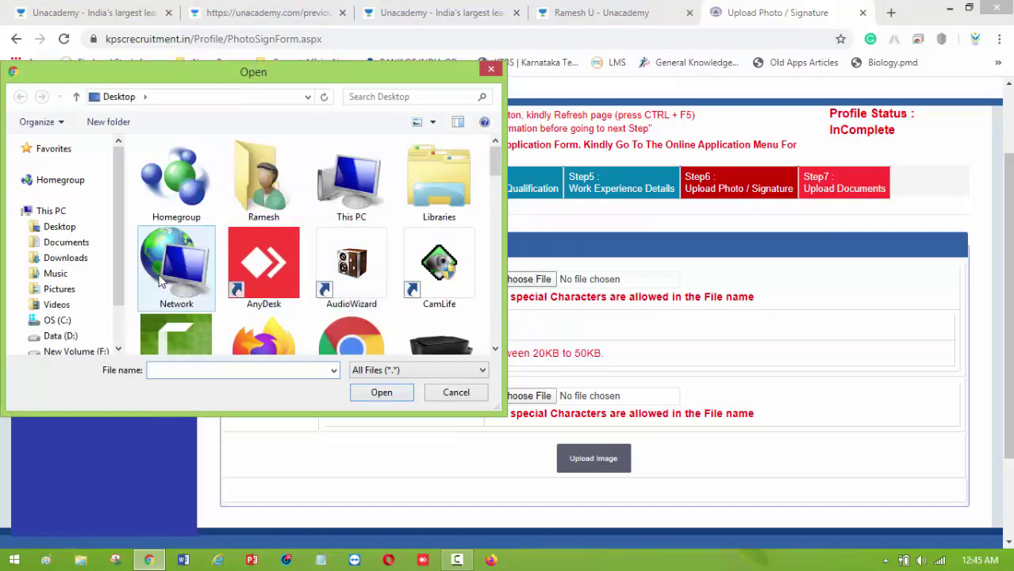
left_click(73, 227)
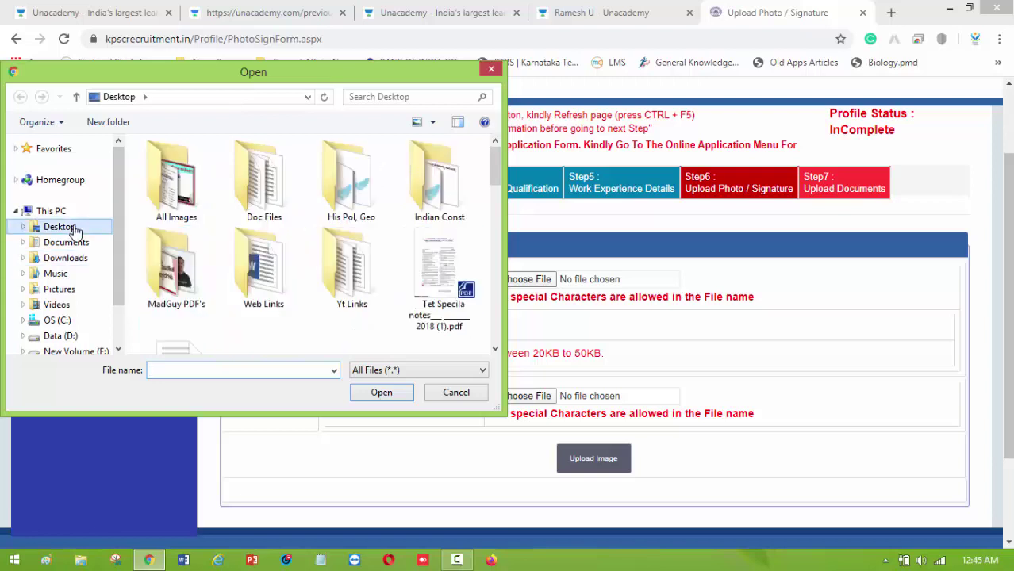
left_click(456, 391)
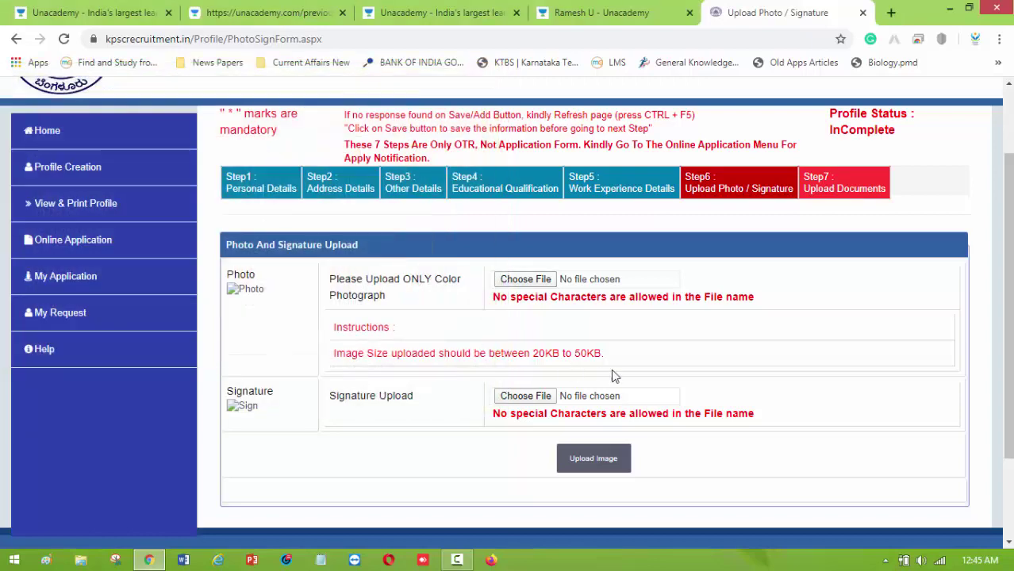
left_click(529, 401)
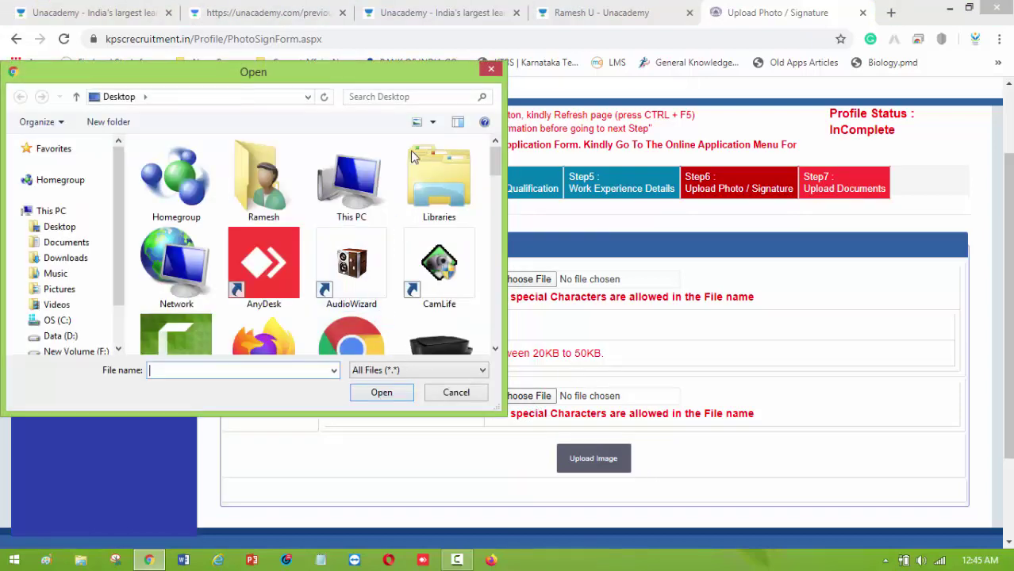
left_click(482, 76)
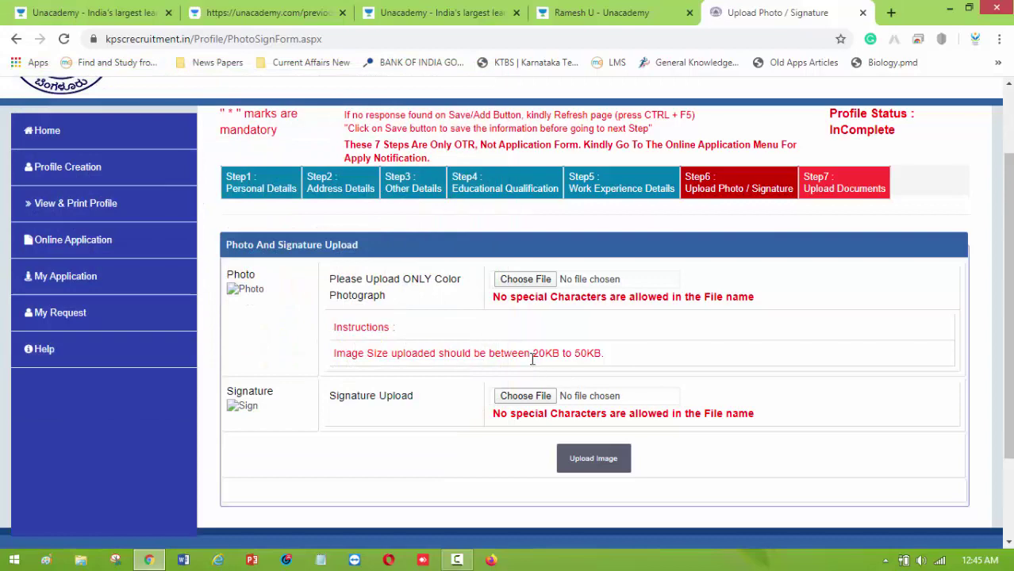
Try Upload Image with no files chosen and dismiss the Image Not Selected warning.
left_click_drag(534, 352, 615, 357)
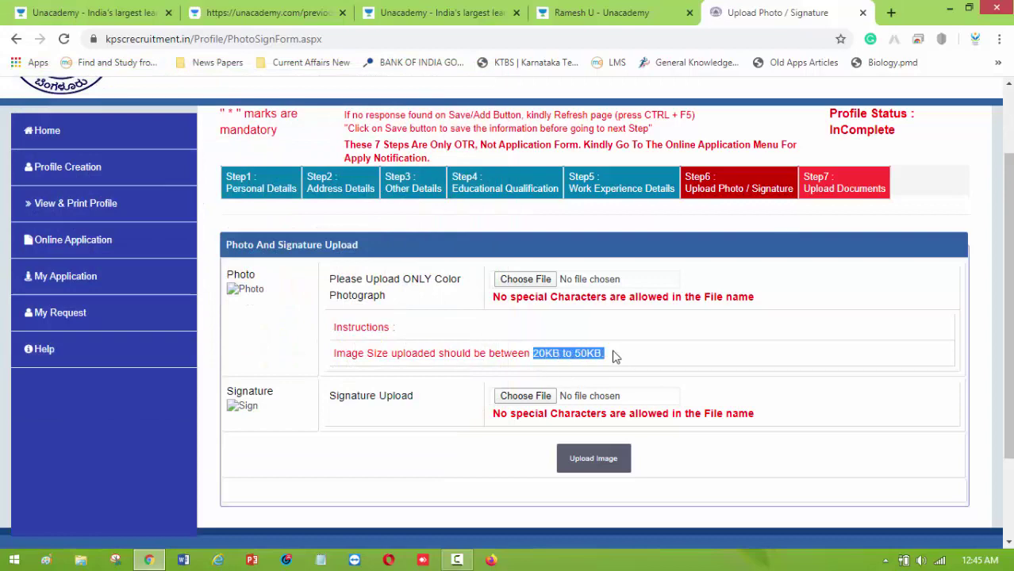
scroll(612, 360, "down", 2)
scroll(611, 366, "up", 3)
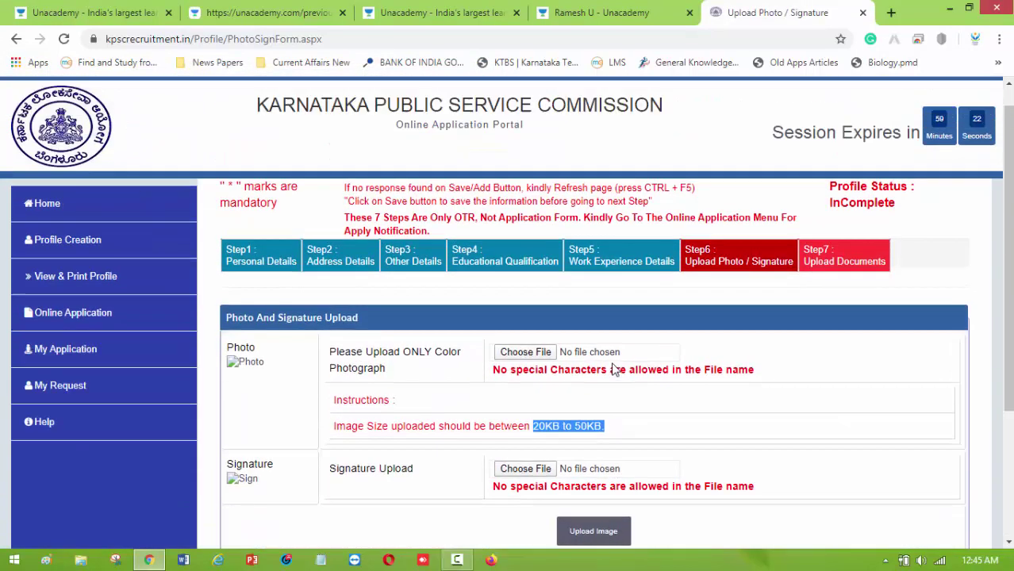
scroll(668, 373, "down", 2)
scroll(668, 376, "up", 1)
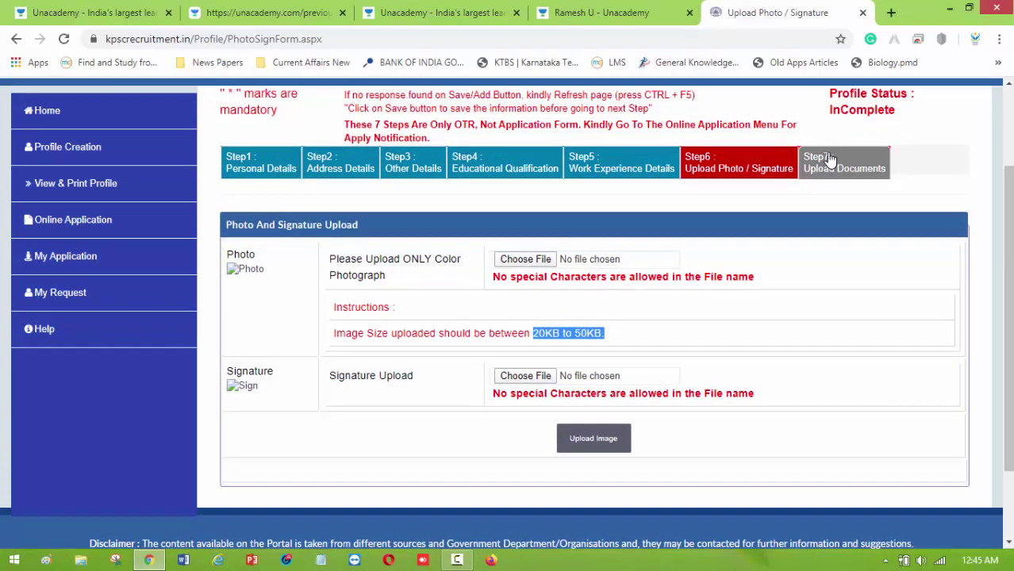
left_click(612, 438)
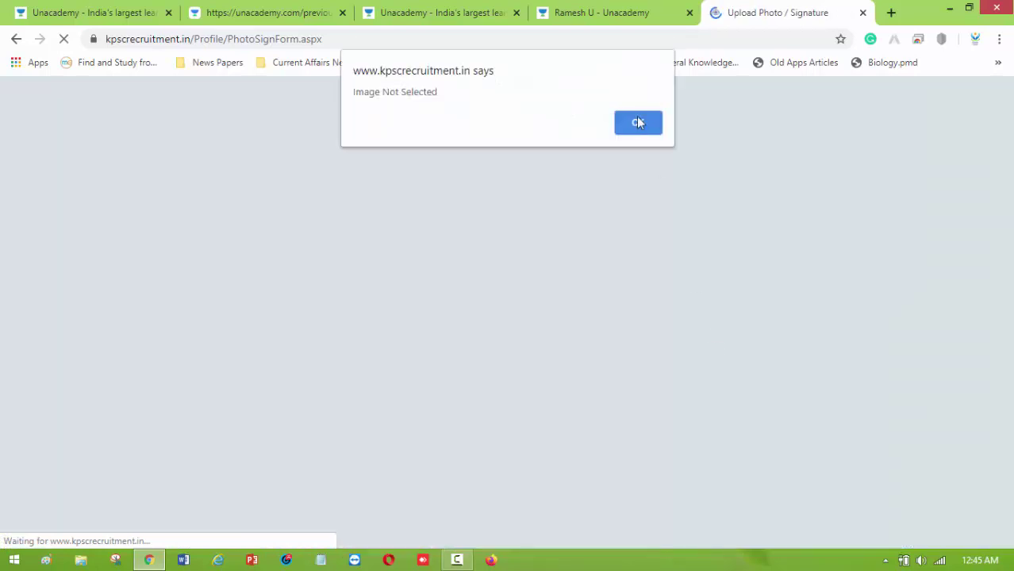
left_click(638, 123)
scroll(840, 289, "down", 1)
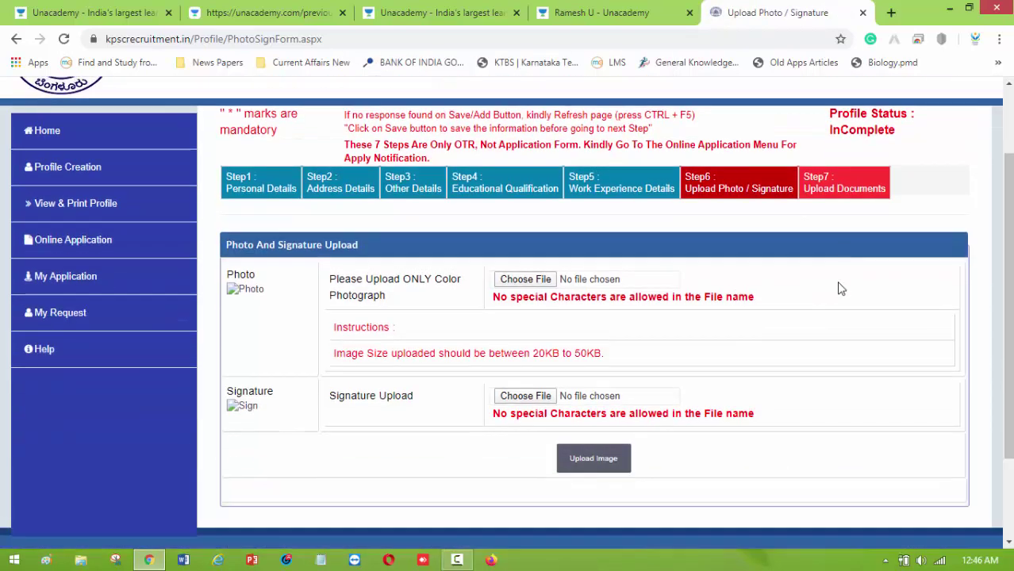
scroll(714, 357, "down", 1)
scroll(619, 476, "up", 1)
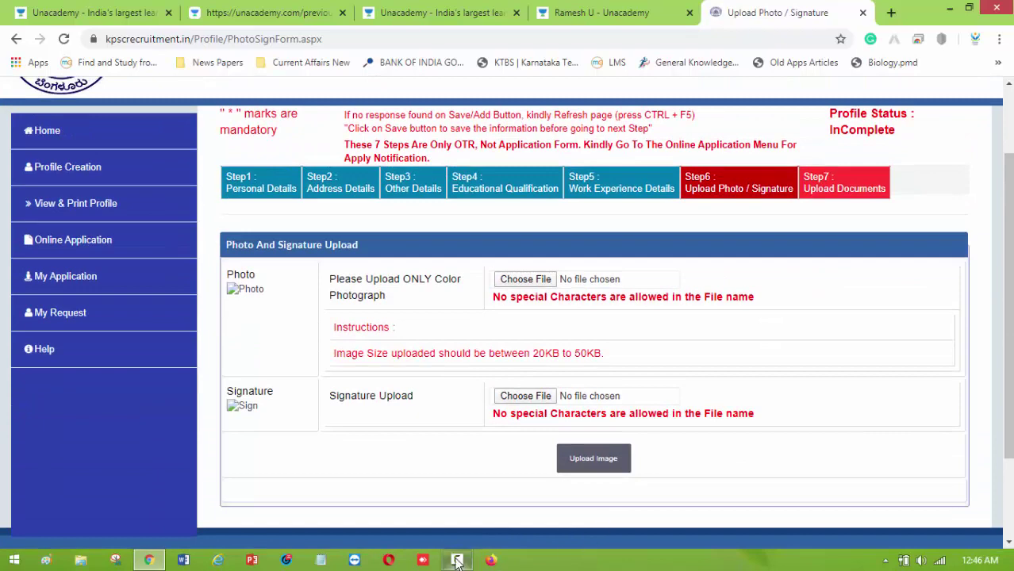
mouse_move(457, 561)
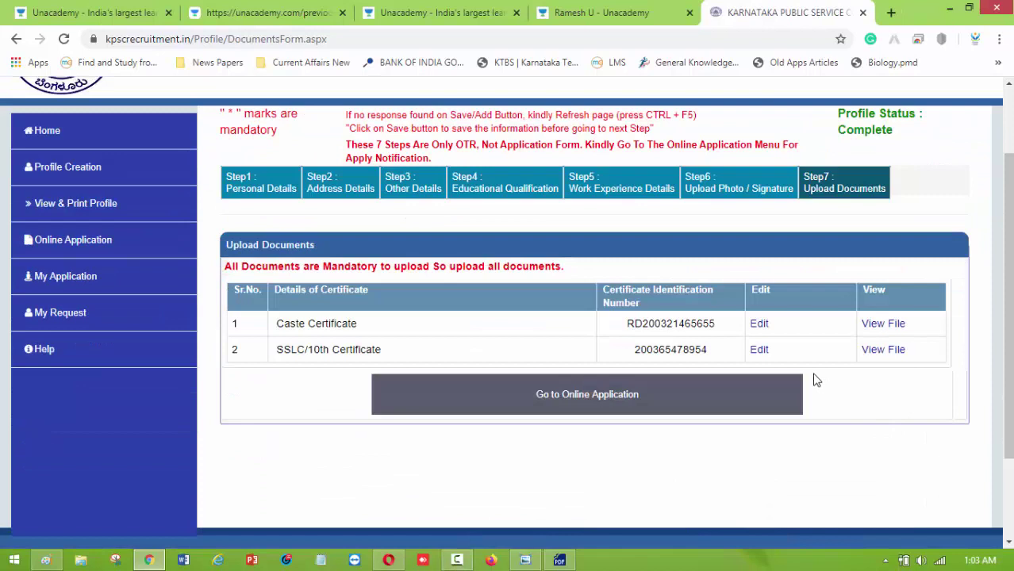
scroll(724, 370, "up", 1)
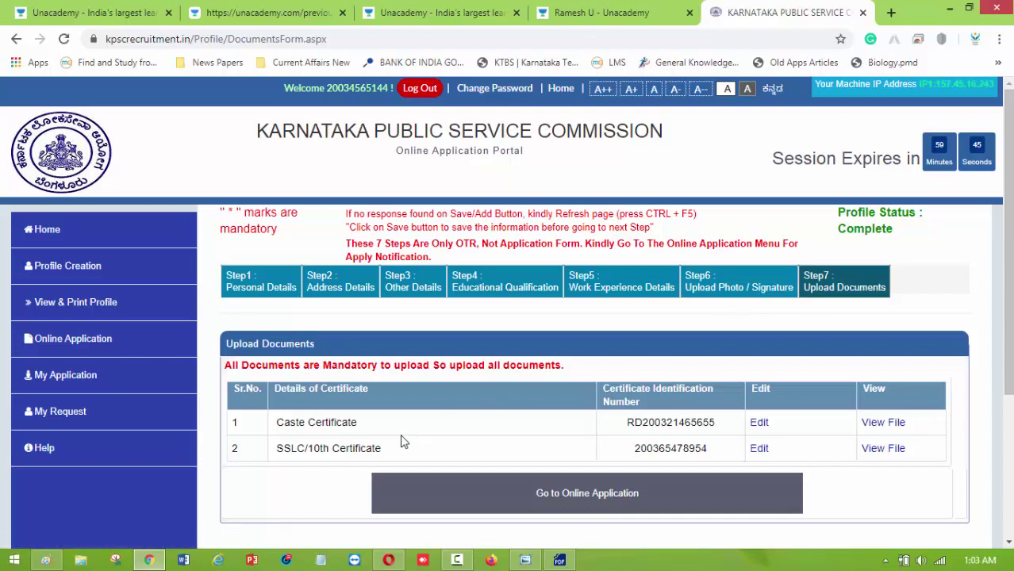
scroll(411, 421, "down", 1)
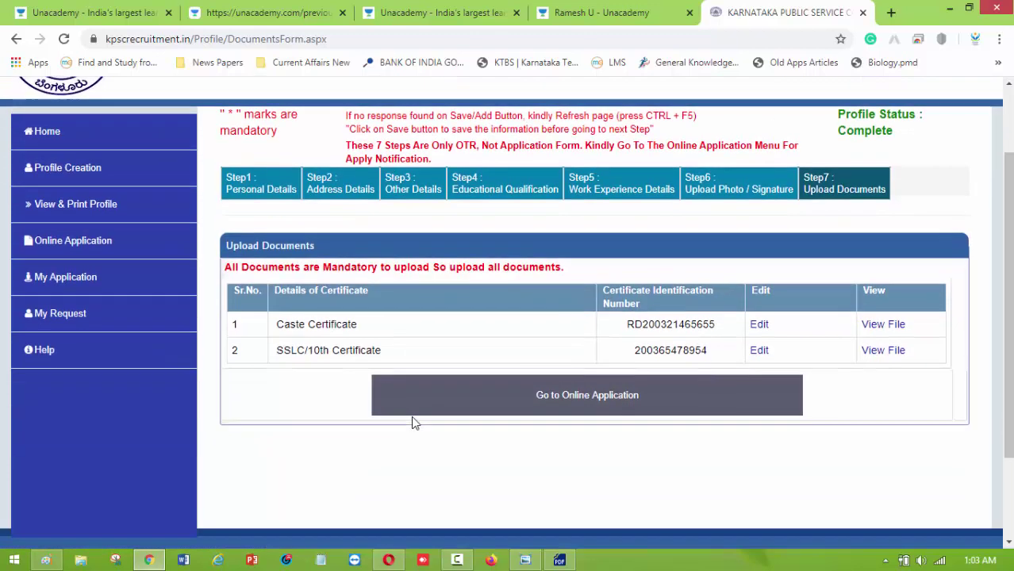
left_click(759, 327)
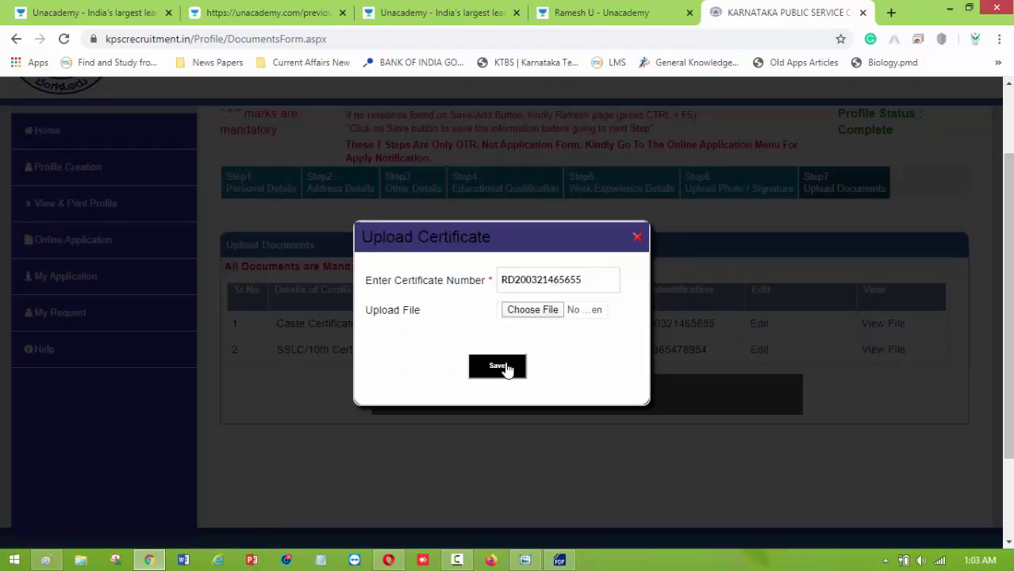
left_click(637, 237)
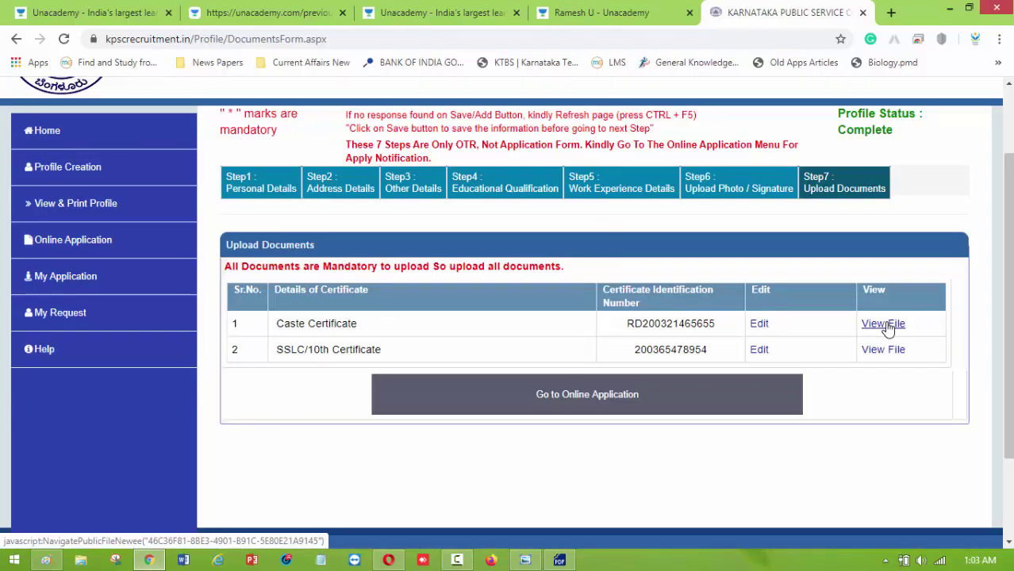
scroll(683, 332, "up", 1)
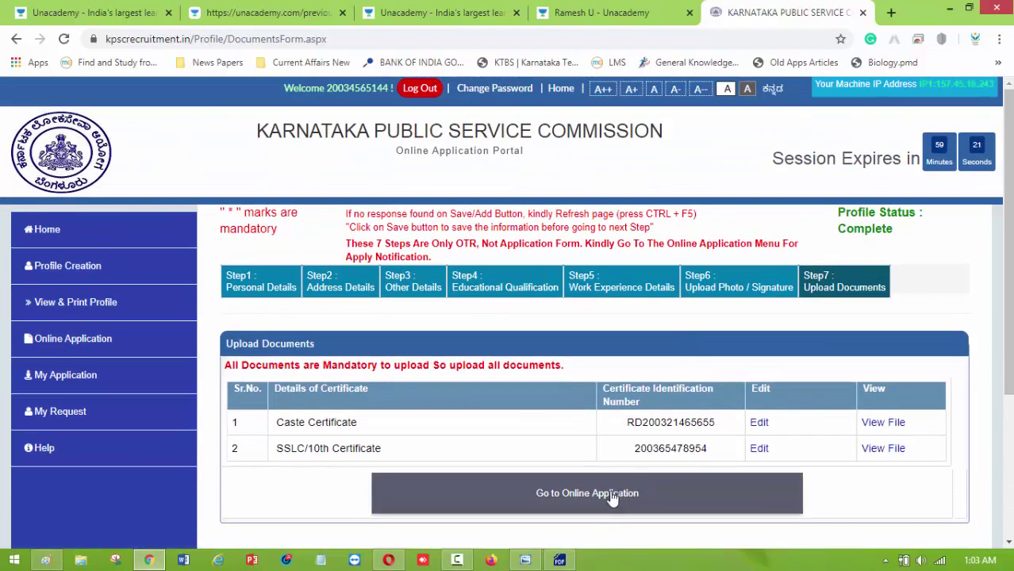
Open the Direct Recruitment posts and apply for First Division Assistant (RPC), E(2)3069/19-20/PSC/RPC.
left_click(610, 495)
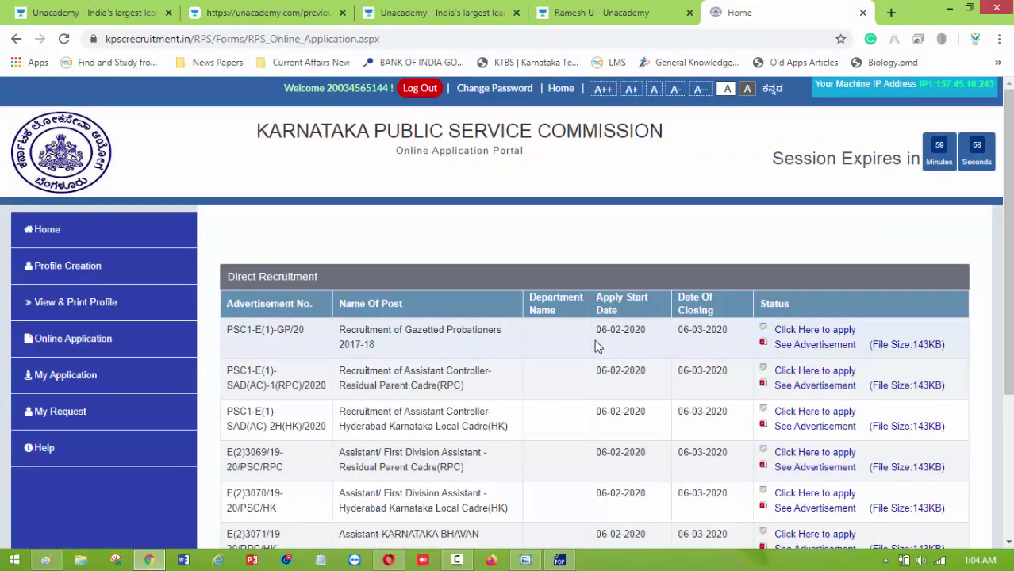
scroll(591, 346, "down", 1)
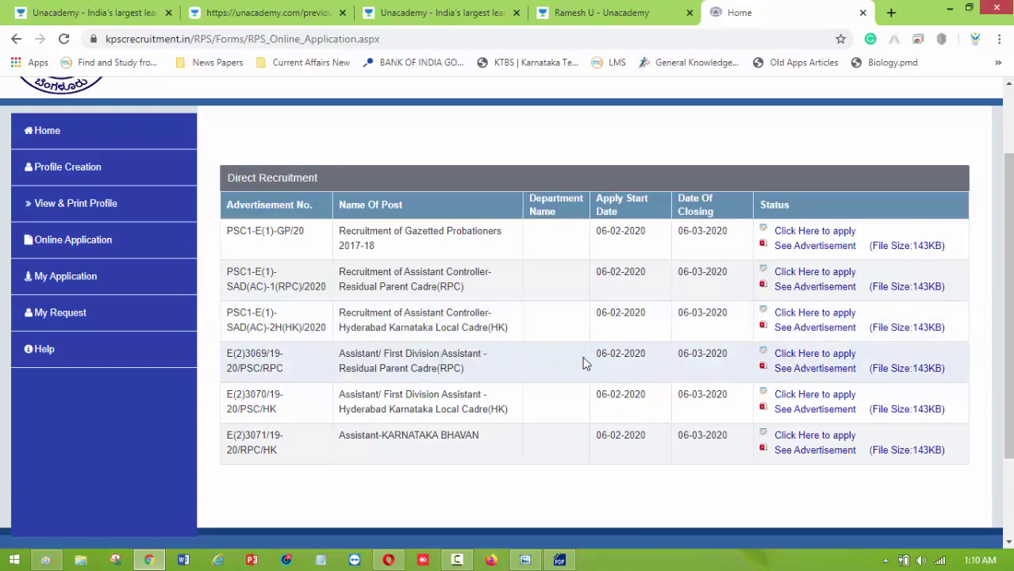
left_click(802, 359)
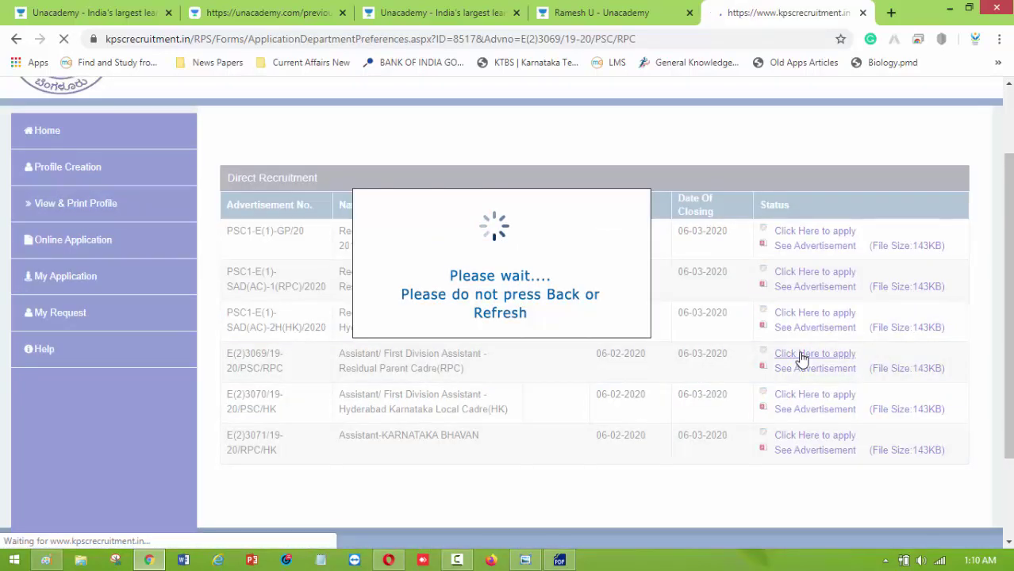
Enter department preferences: 2 for Treasury Bengaluru and 3 for Treasury Belagavi Division.
scroll(450, 213, "down", 3)
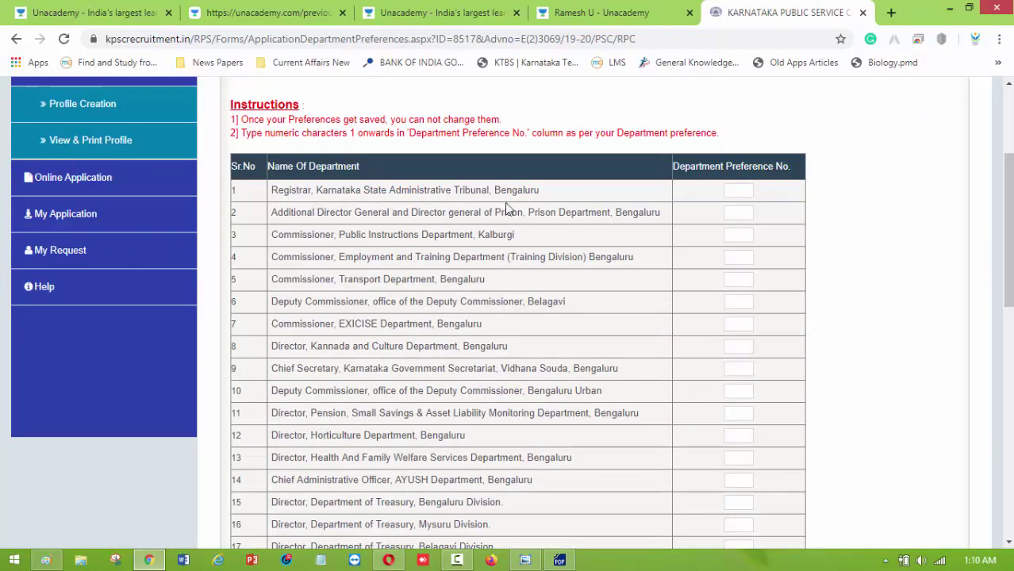
scroll(401, 278, "down", 2)
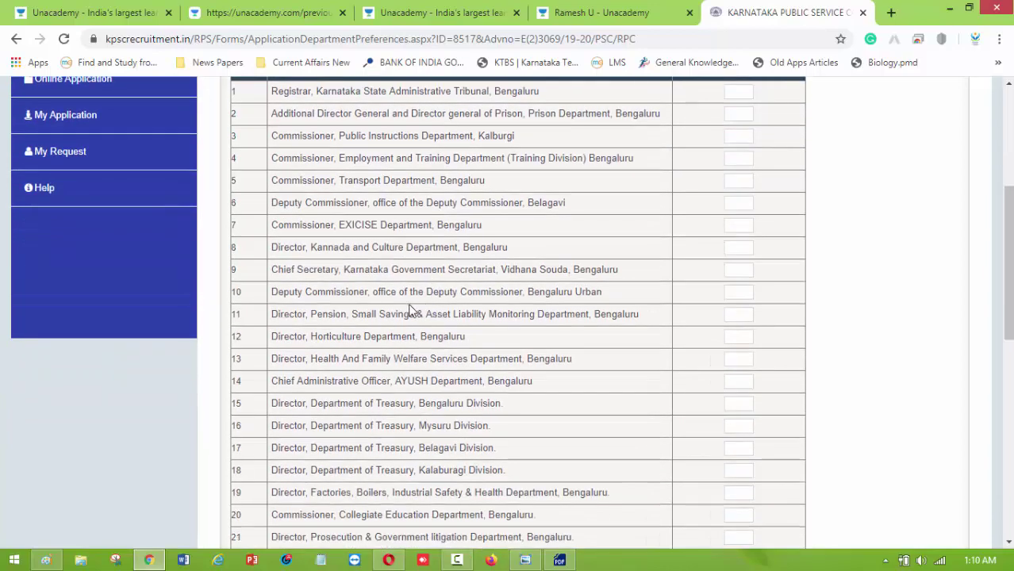
scroll(411, 310, "down", 10)
scroll(522, 300, "up", 4)
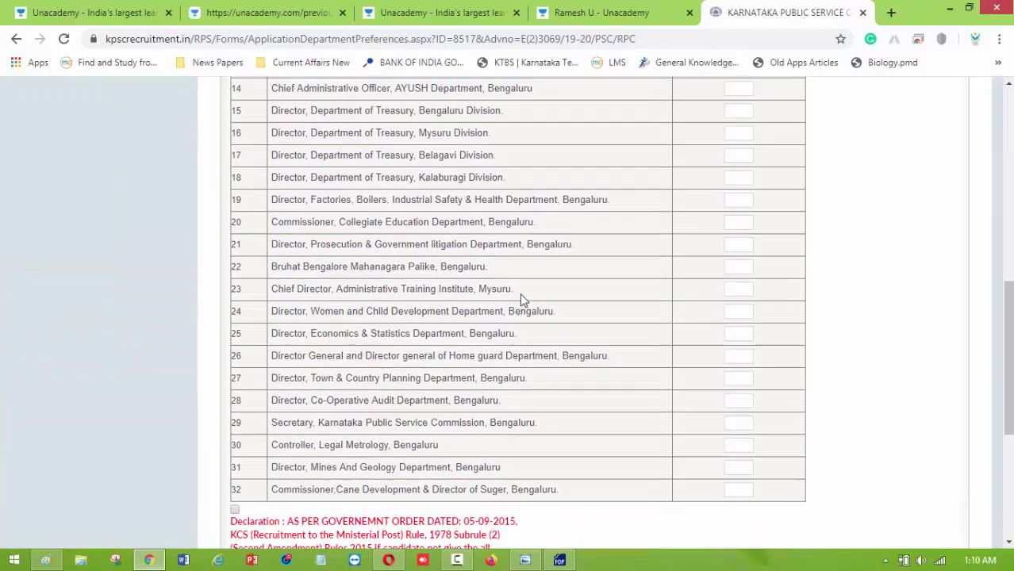
scroll(522, 300, "up", 6)
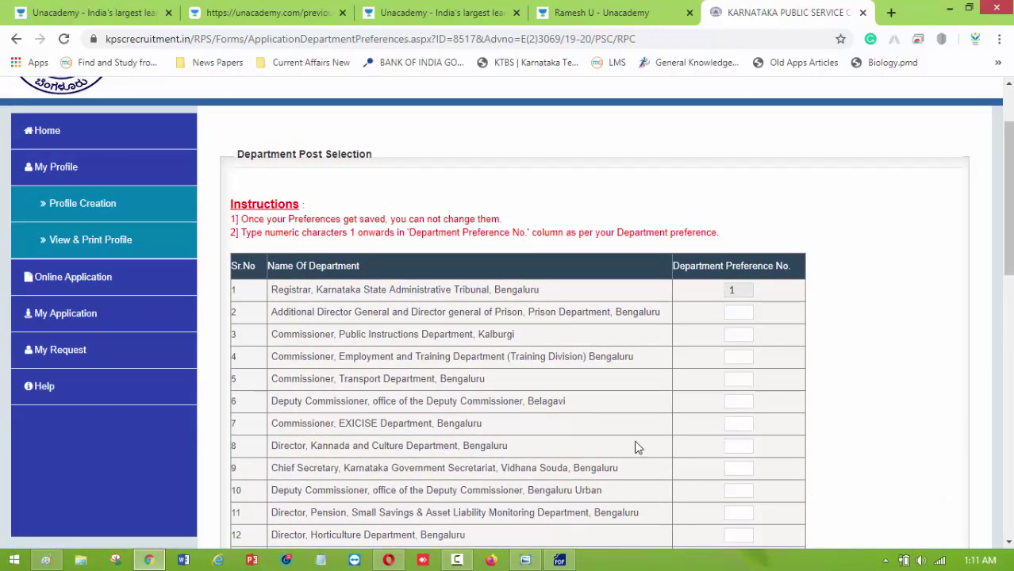
scroll(634, 416, "down", 1)
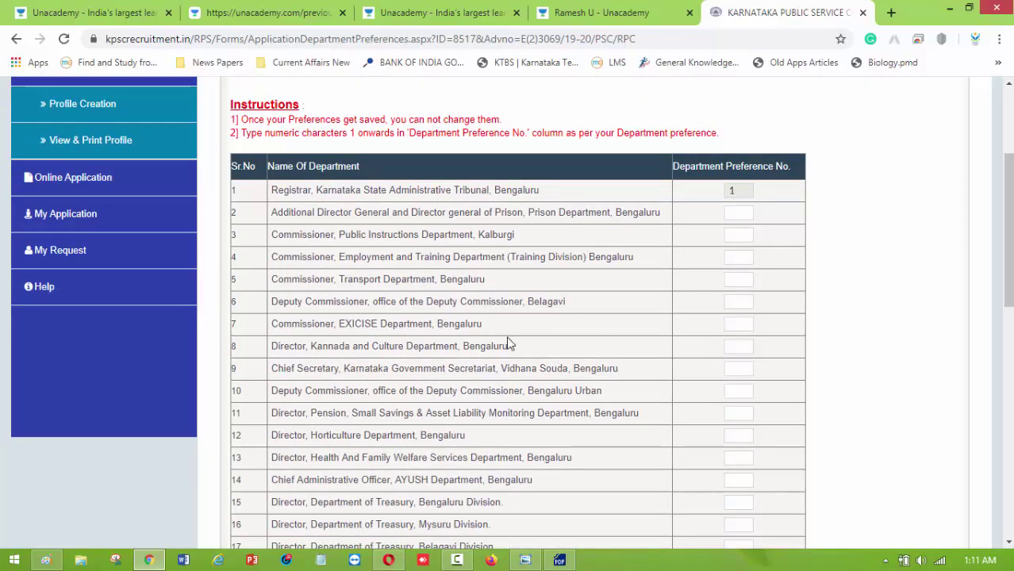
scroll(529, 366, "down", 2)
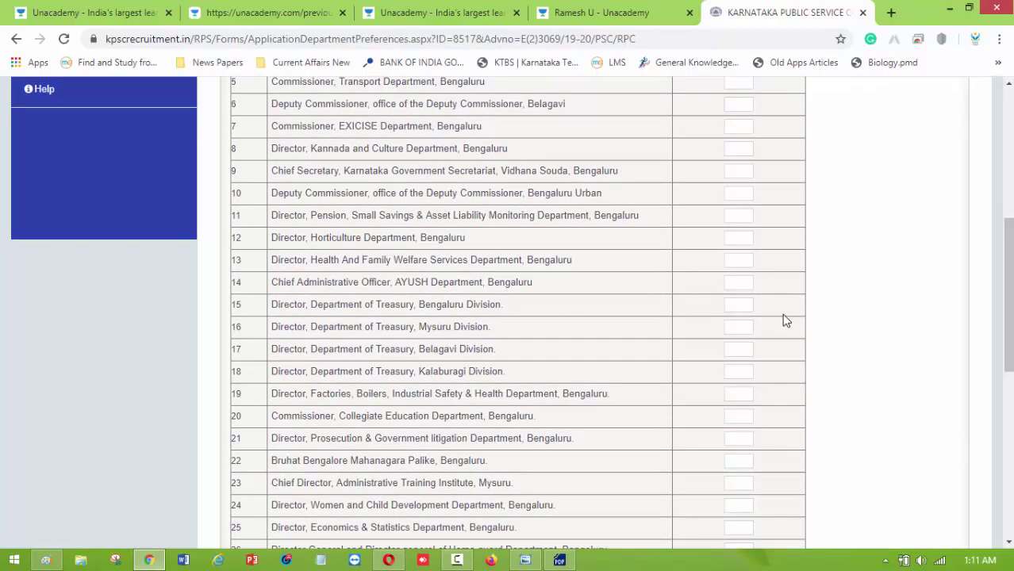
left_click(736, 309)
type("23")
key("BackSpace")
left_click(743, 356)
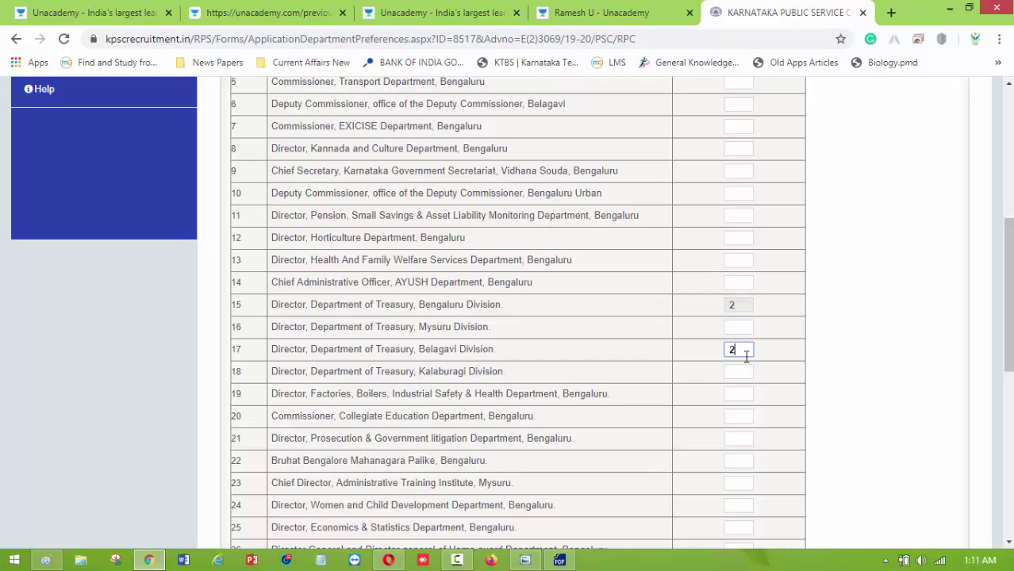
type("3")
scroll(742, 381, "down", 4)
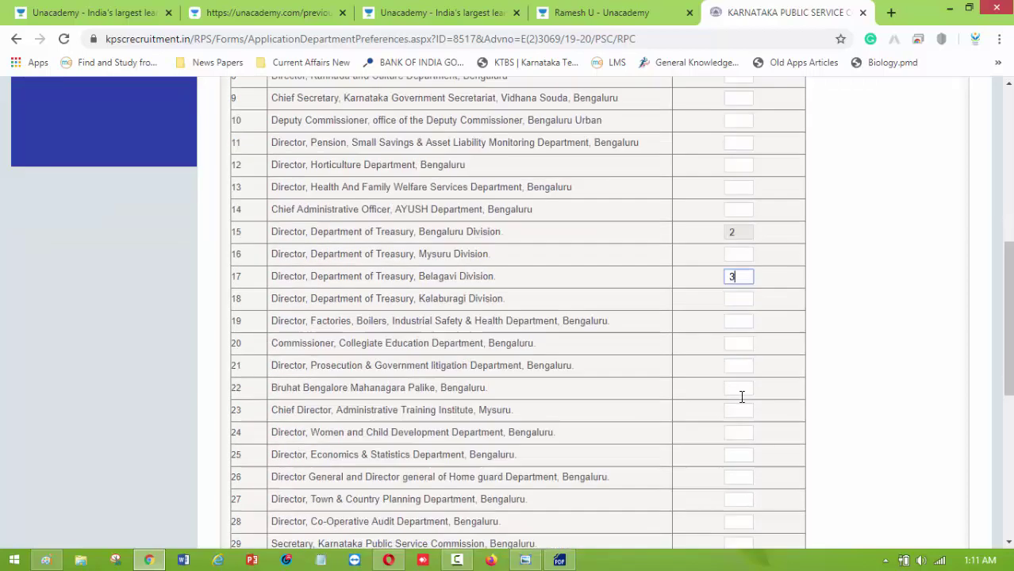
left_click(744, 277)
scroll(651, 377, "down", 3)
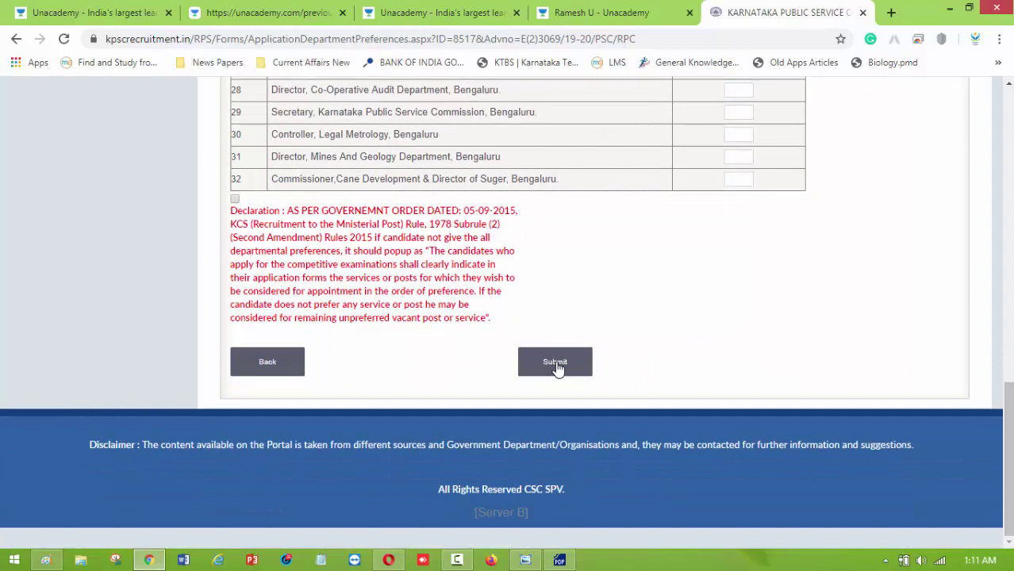
Tick the declaration checkbox and submit the department preferences.
left_click(556, 365)
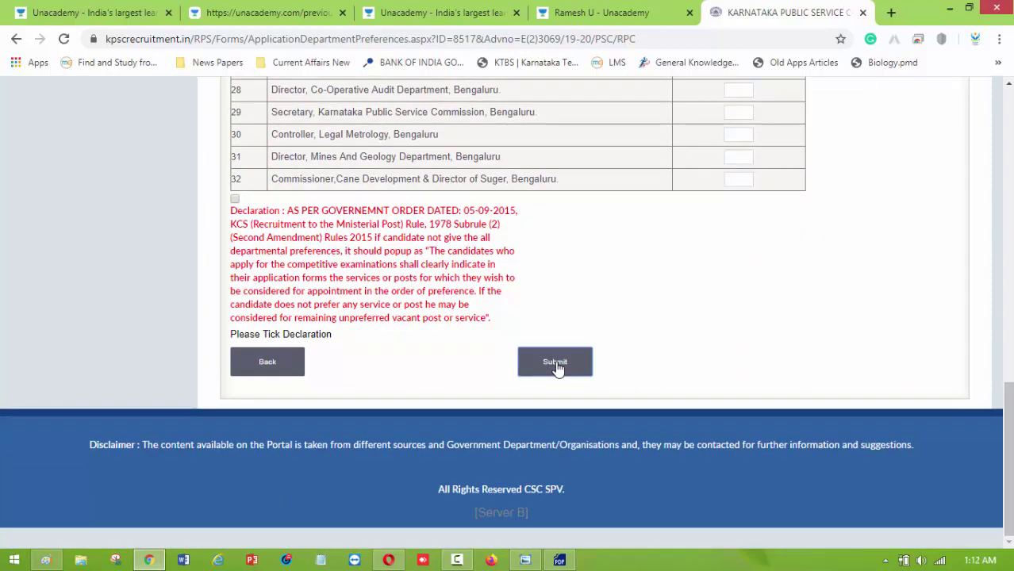
left_click(235, 199)
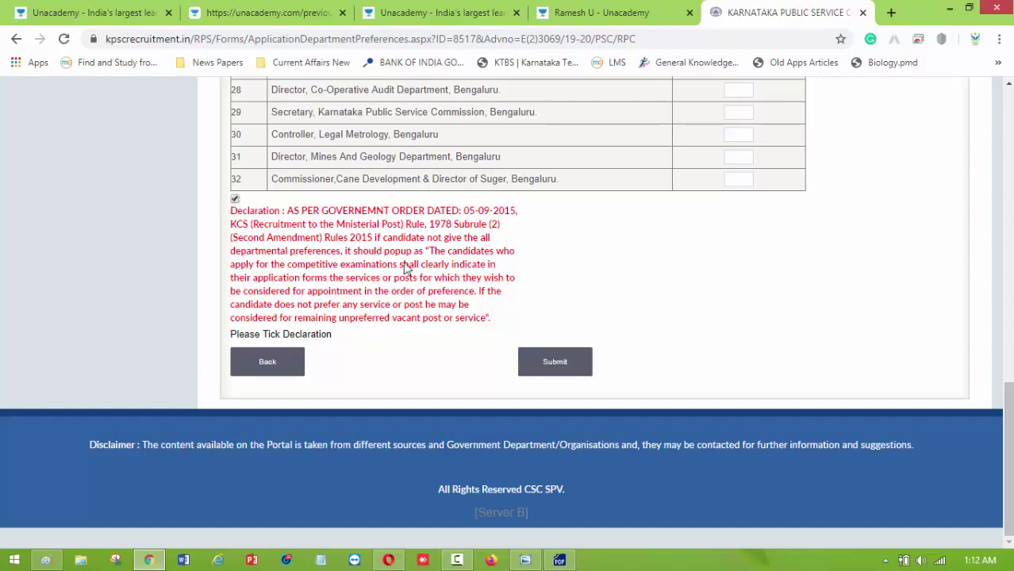
left_click(544, 364)
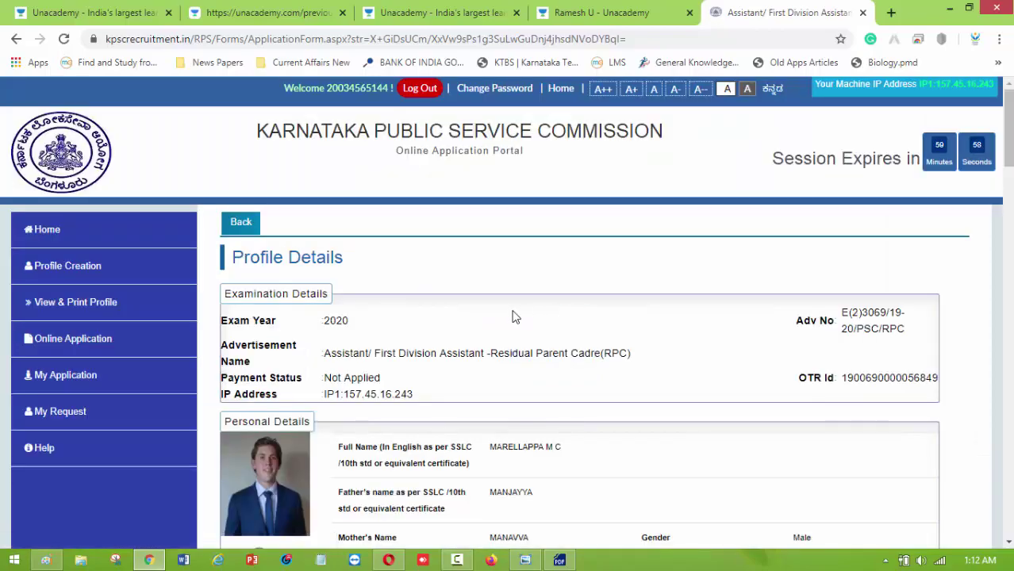
scroll(397, 322, "down", 3)
scroll(396, 322, "down", 3)
scroll(502, 287, "up", 2)
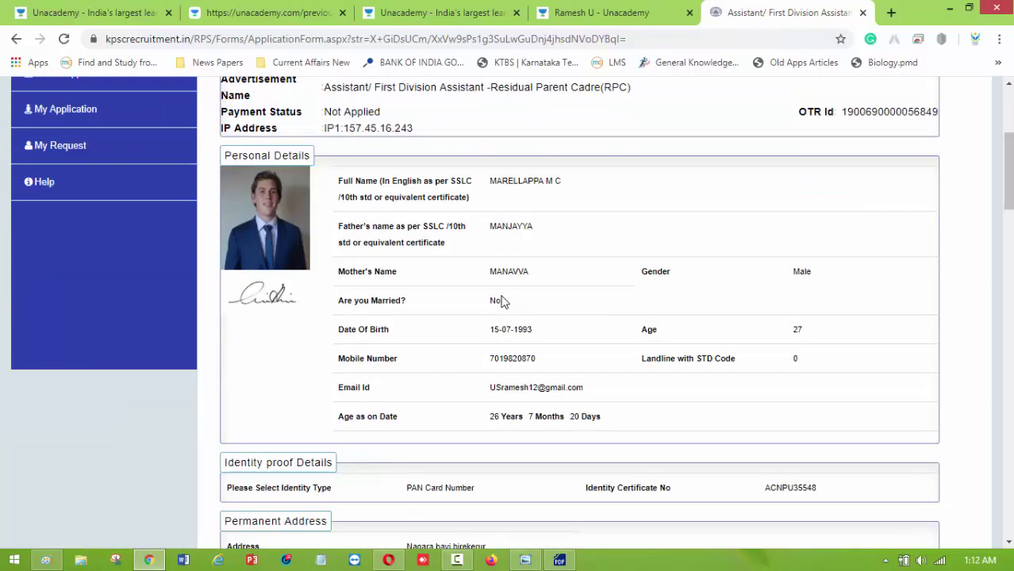
scroll(499, 295, "down", 4)
scroll(500, 294, "up", 7)
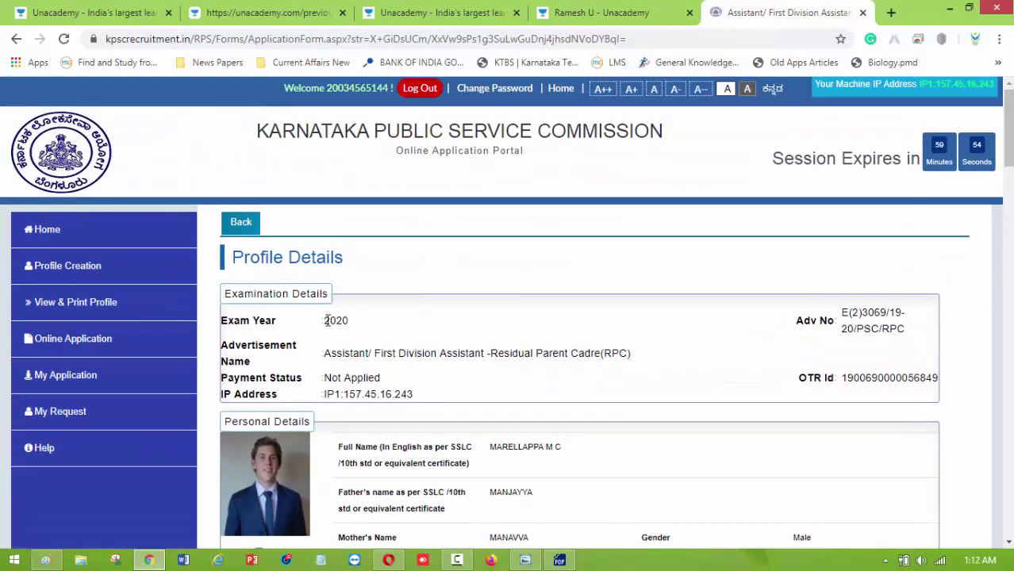
scroll(374, 256, "down", 3)
scroll(502, 287, "down", 3)
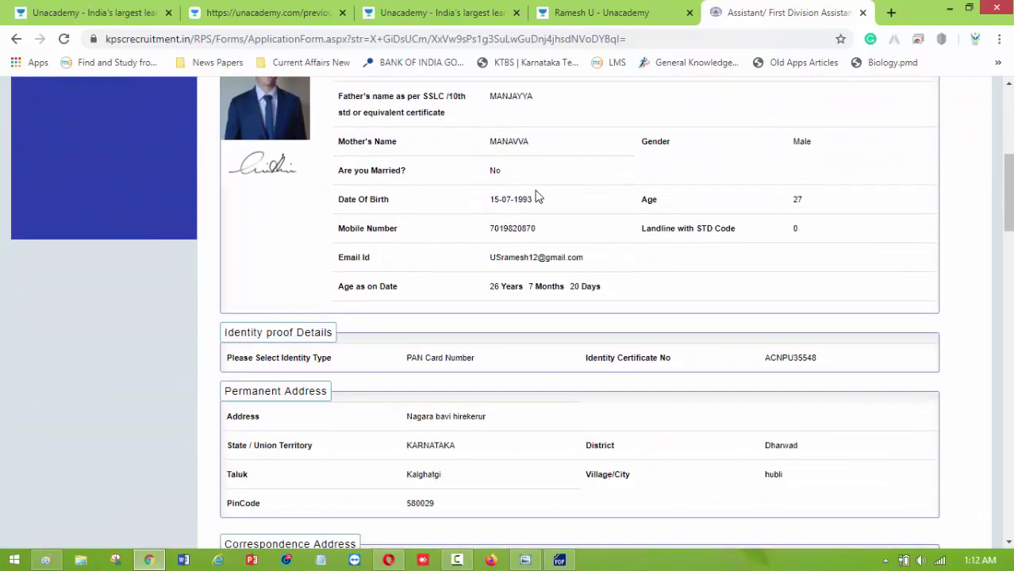
scroll(560, 213, "down", 1)
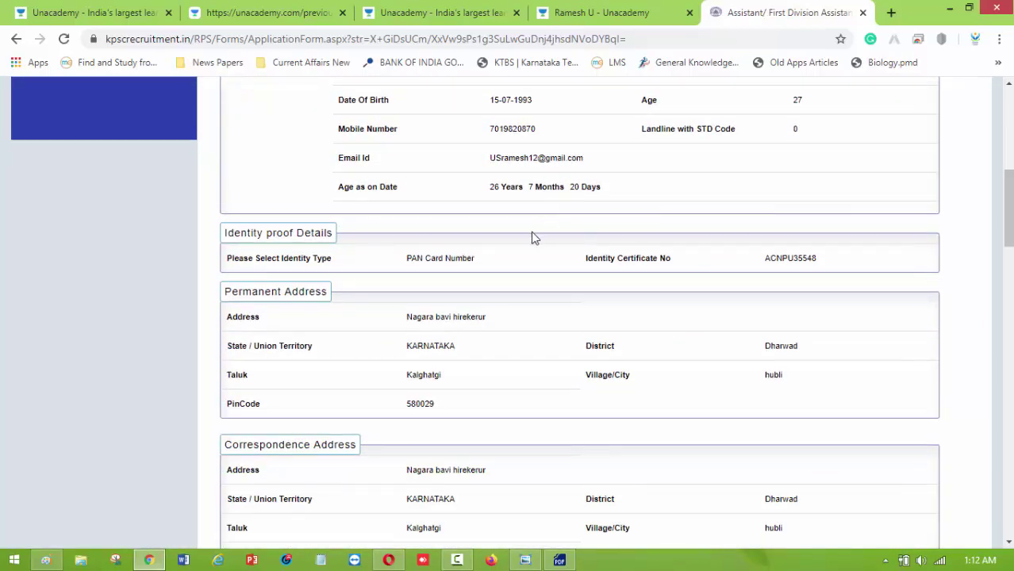
scroll(546, 247, "down", 2)
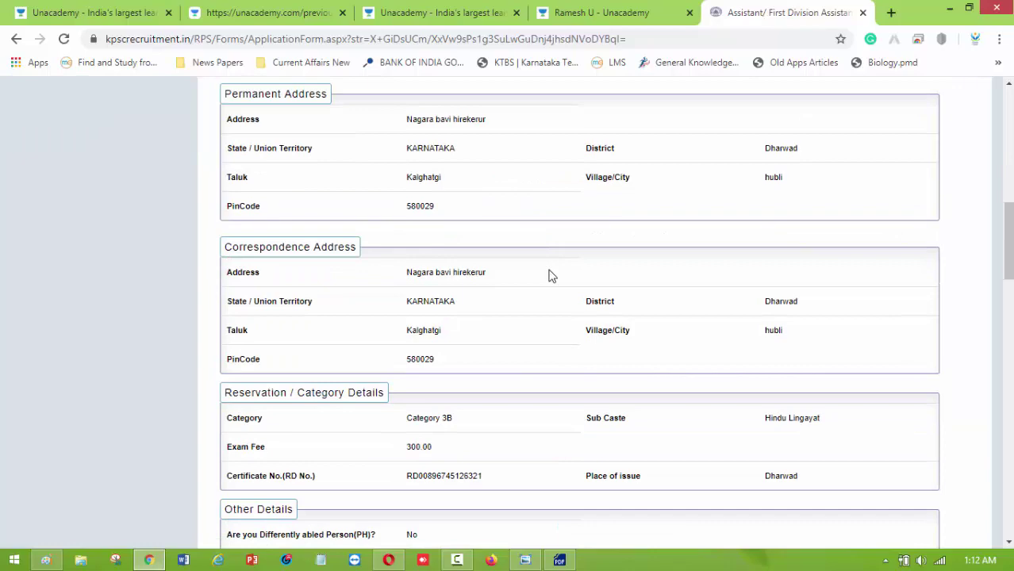
scroll(553, 277, "down", 6)
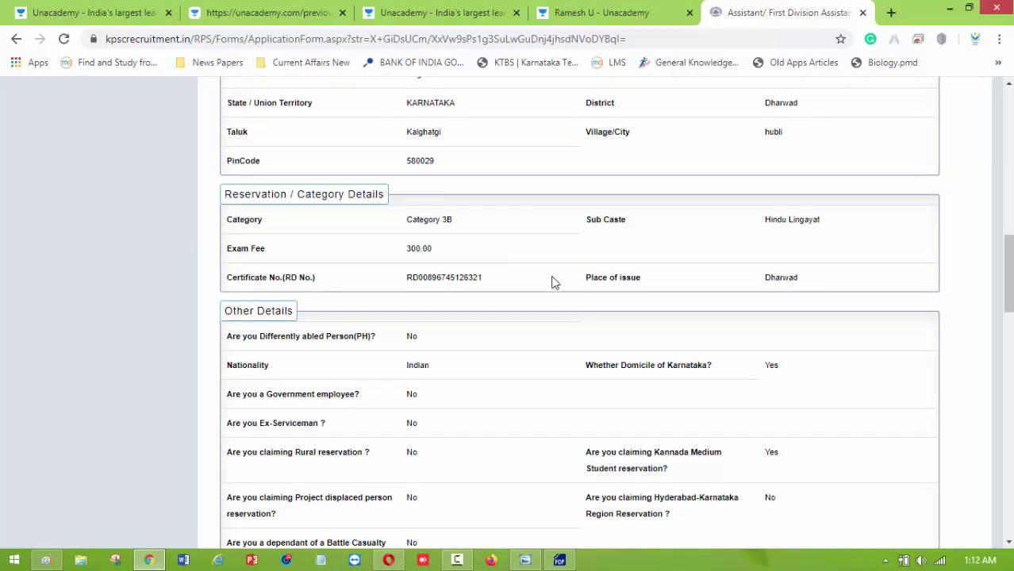
scroll(557, 289, "down", 3)
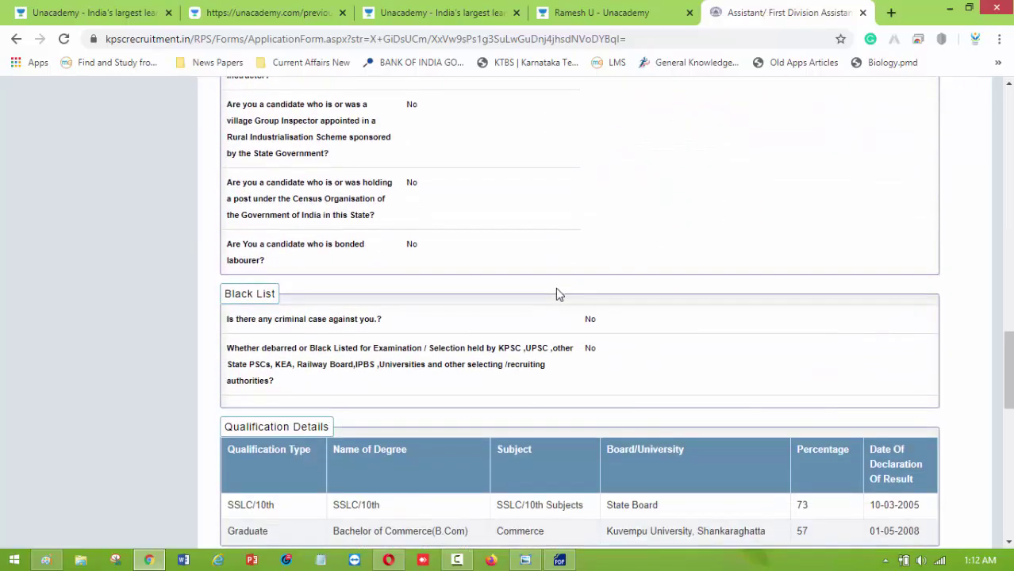
scroll(555, 287, "down", 4)
scroll(366, 244, "up", 2)
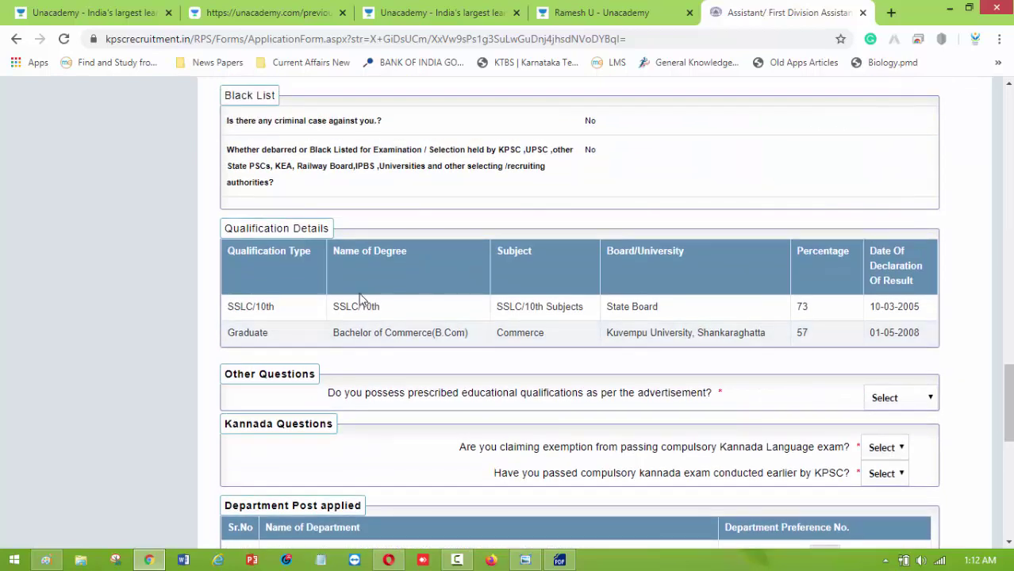
scroll(515, 349, "down", 1)
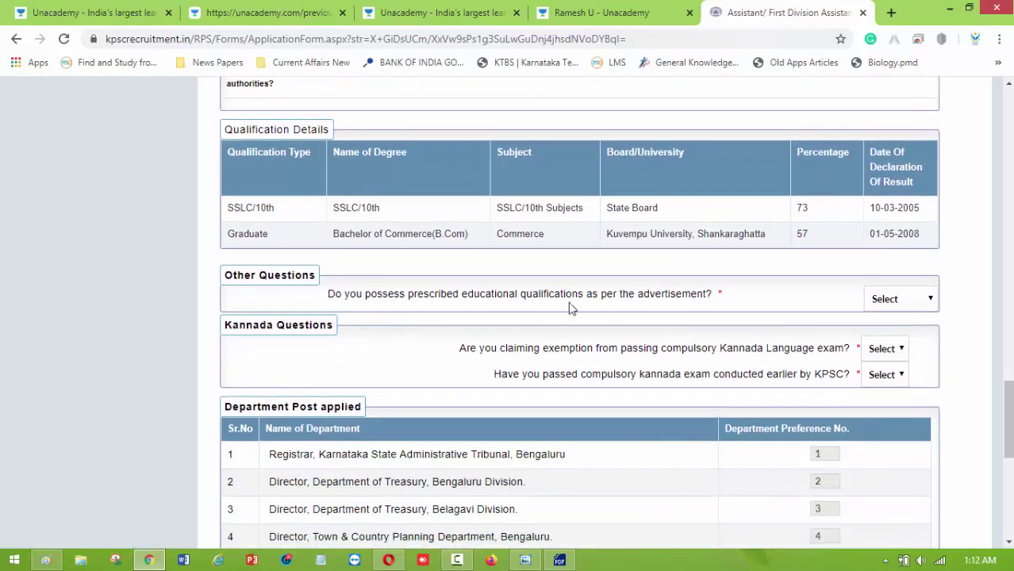
scroll(571, 308, "down", 1)
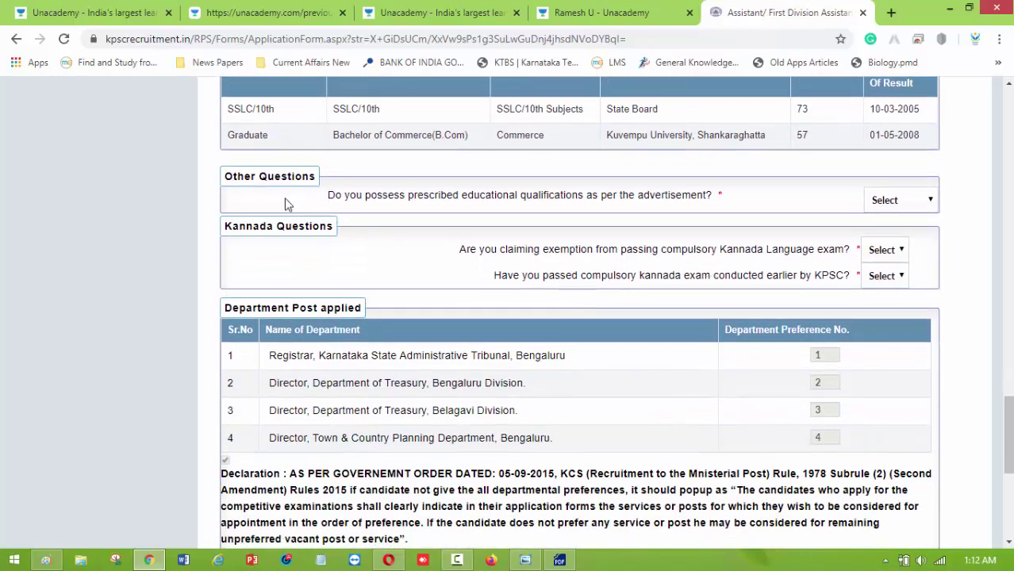
scroll(380, 206, "up", 2)
scroll(487, 305, "up", 2)
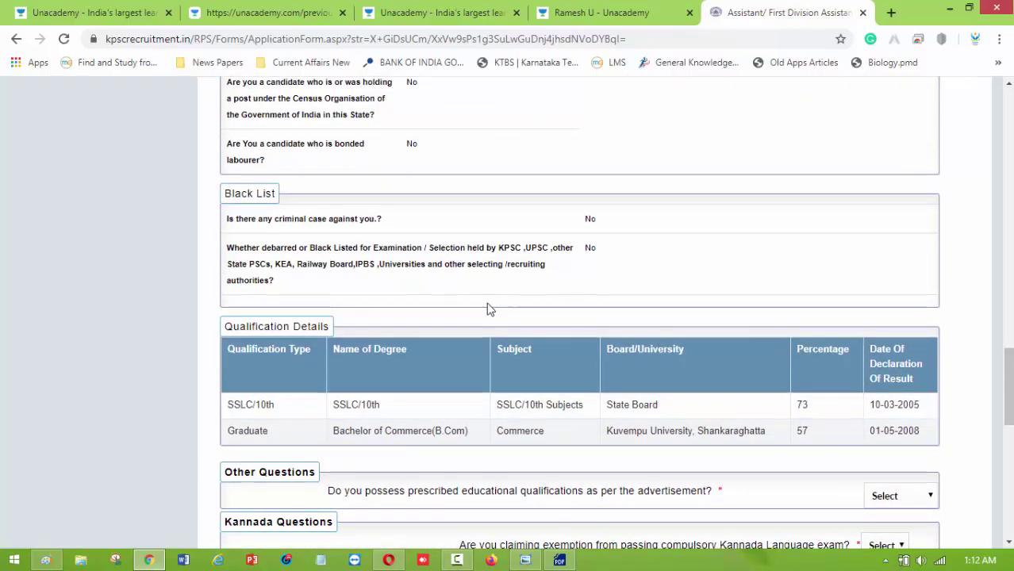
scroll(487, 306, "down", 4)
scroll(680, 294, "up", 1)
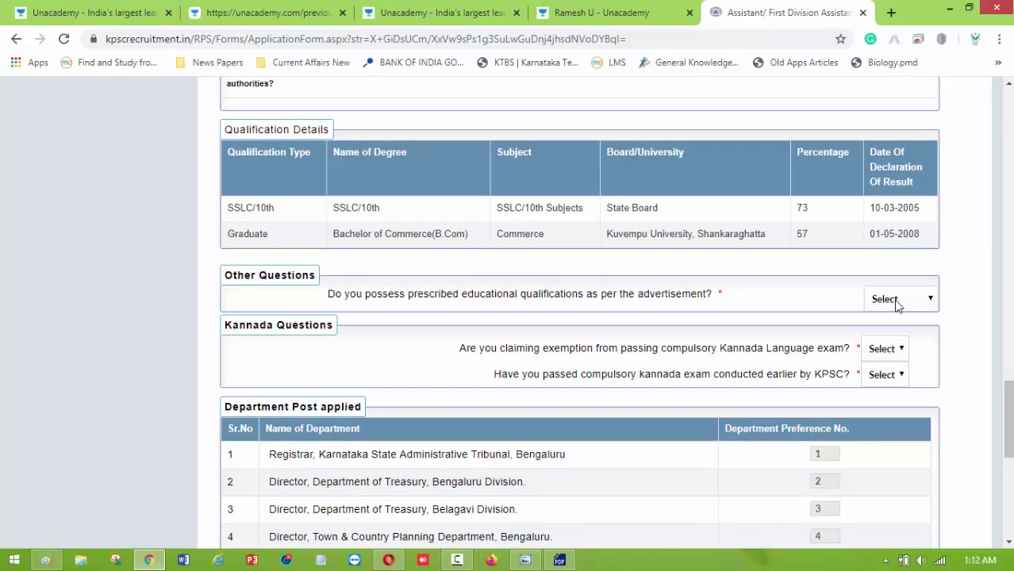
left_click(926, 302)
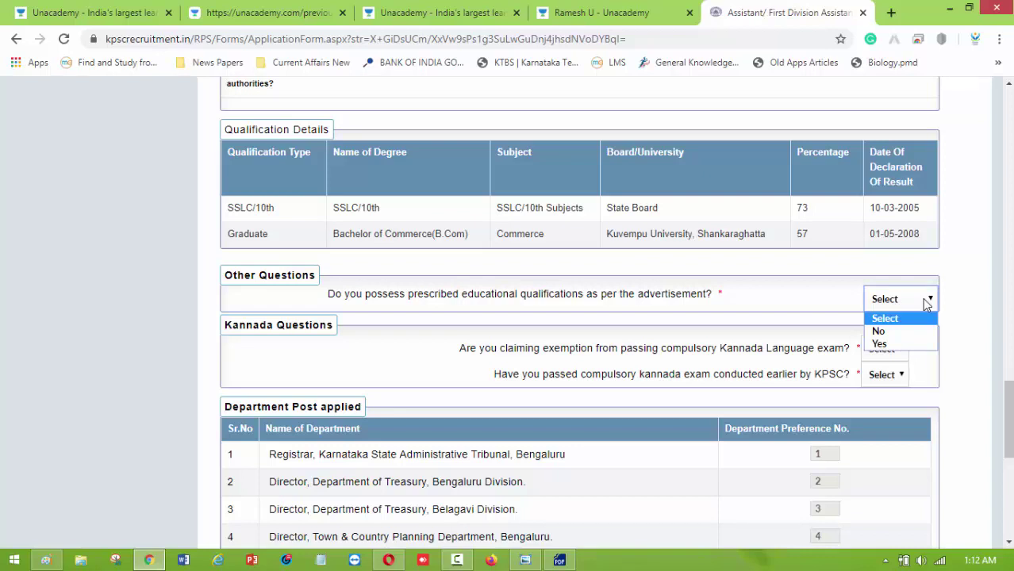
left_click(879, 343)
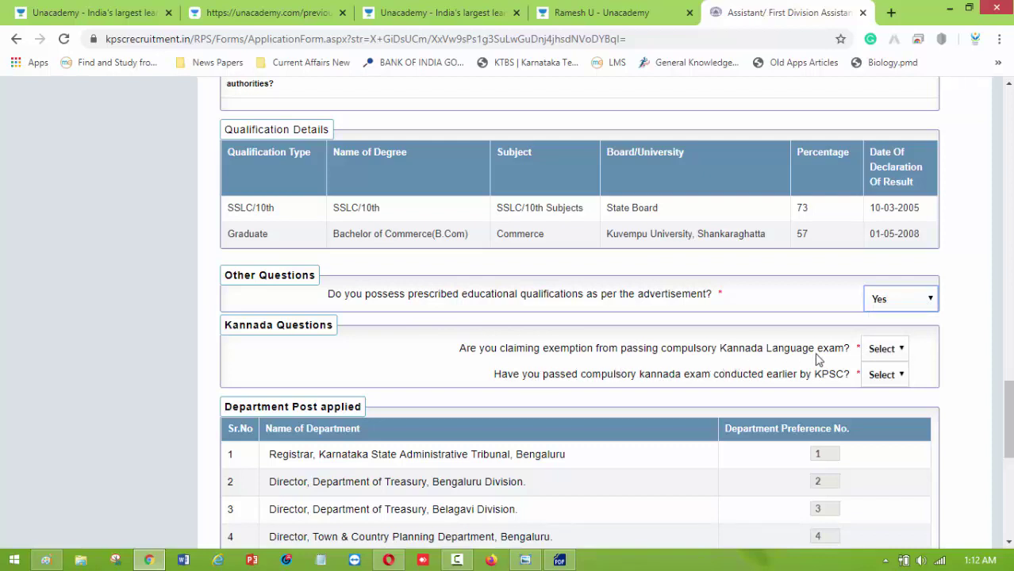
left_click(891, 354)
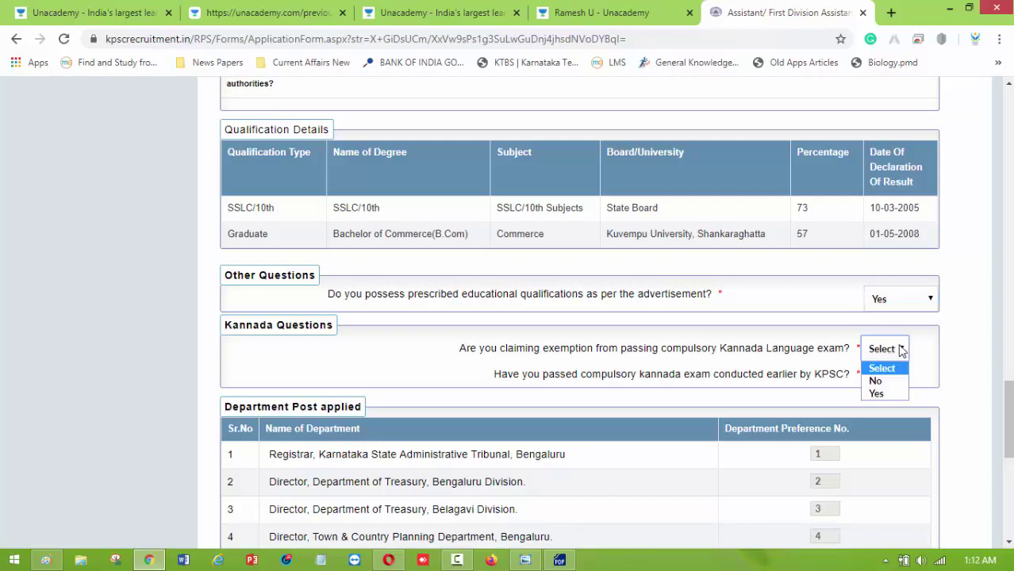
left_click(877, 394)
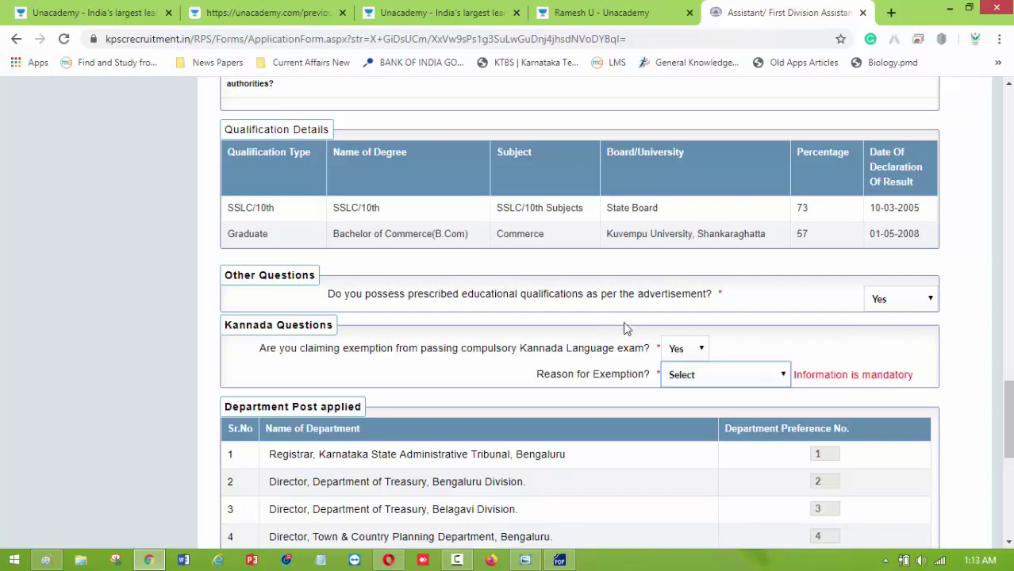
scroll(661, 300, "down", 1)
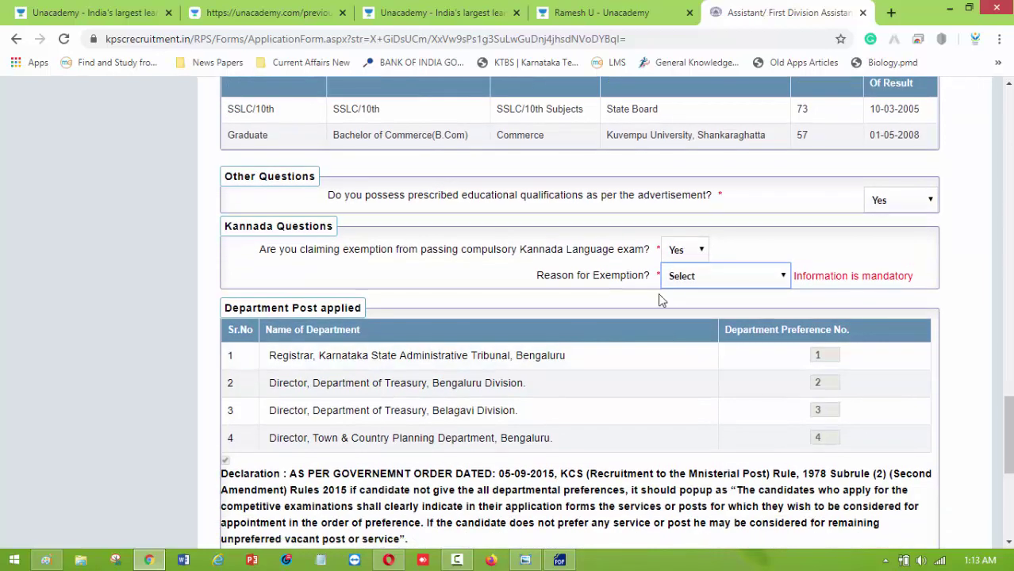
left_click(726, 278)
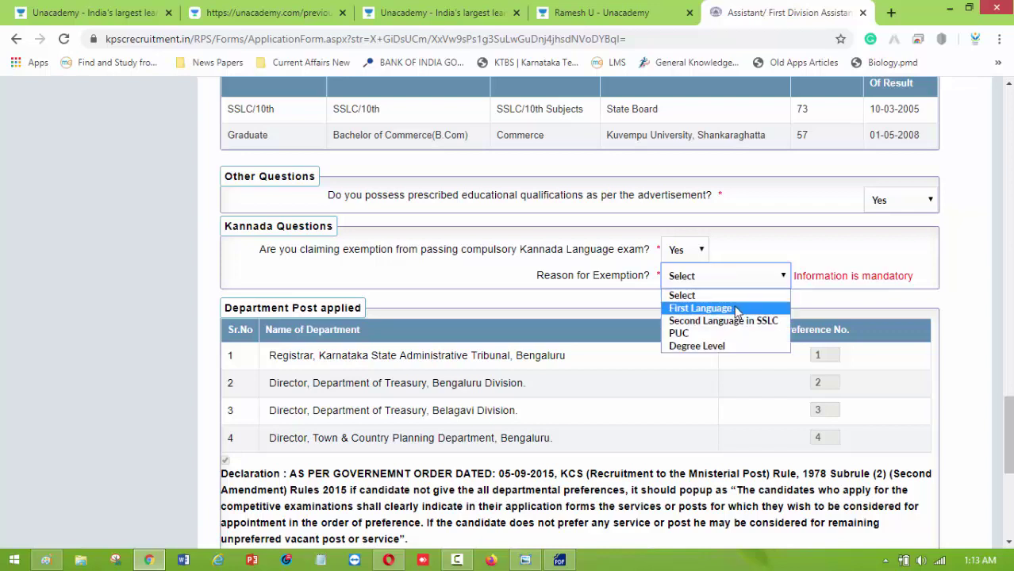
left_click(735, 309)
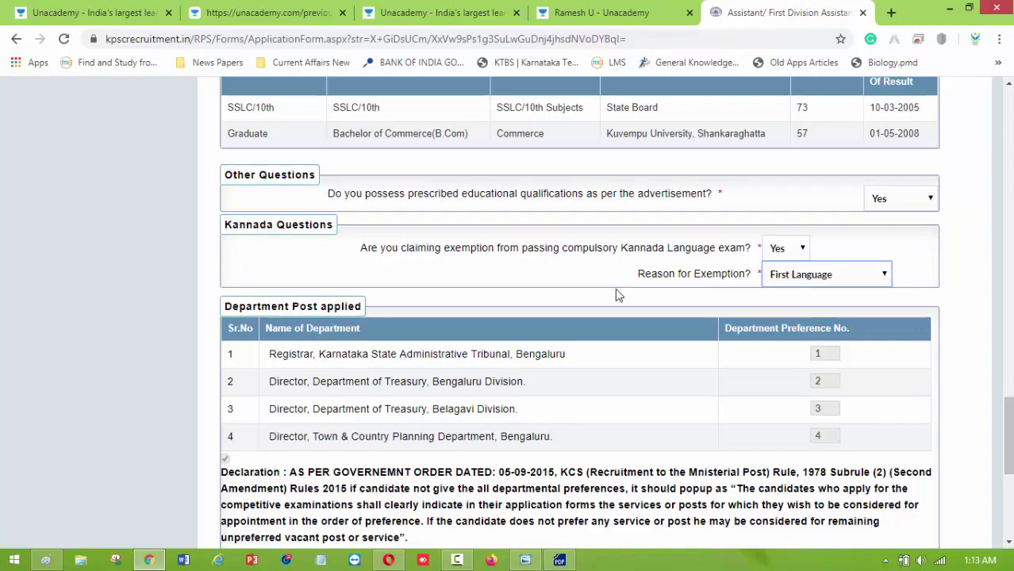
scroll(712, 289, "down", 2)
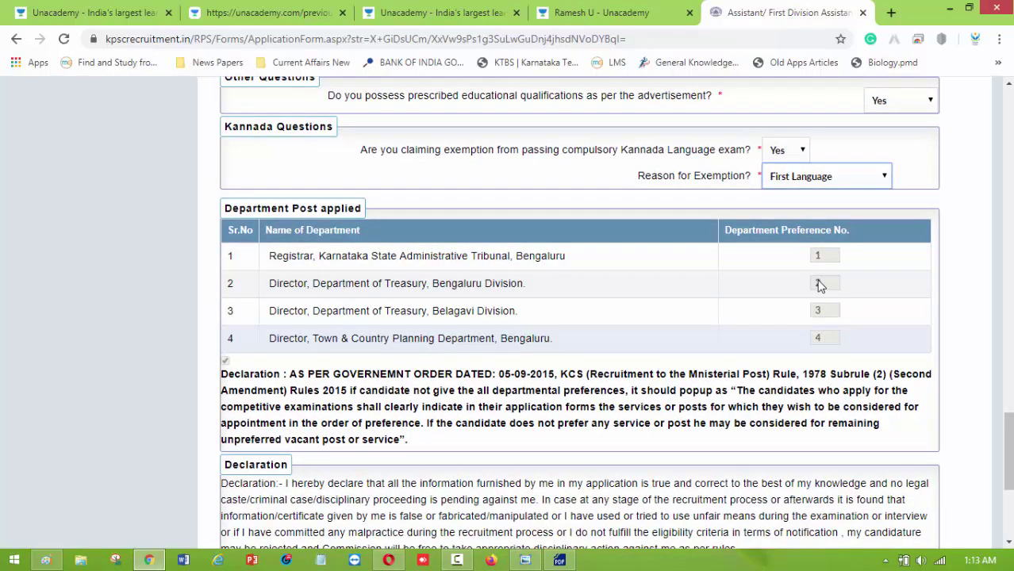
scroll(742, 258, "down", 1)
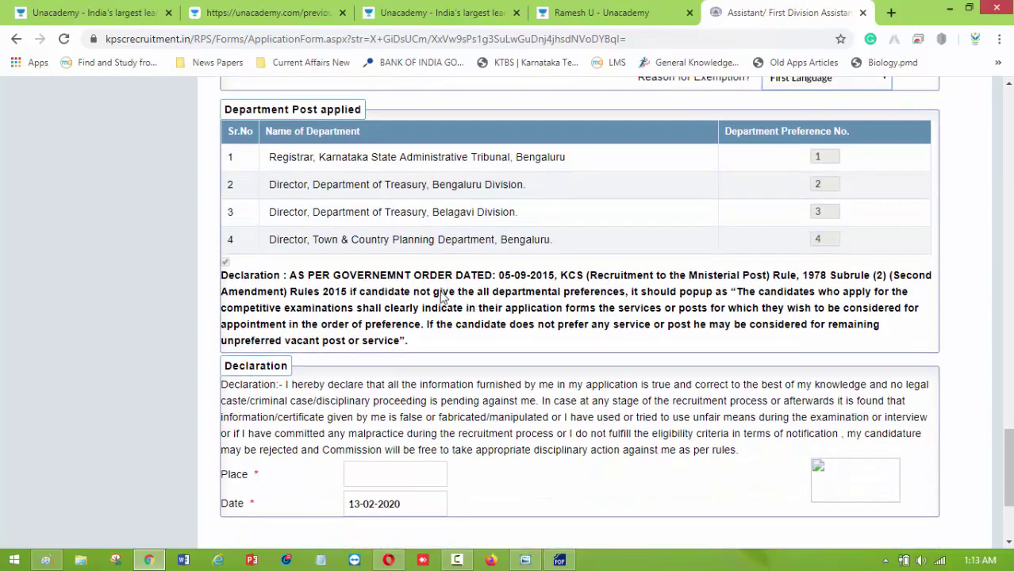
Enter Dharwad as the declaration place, submit the application, and confirm both dialogs.
scroll(427, 295, "down", 1)
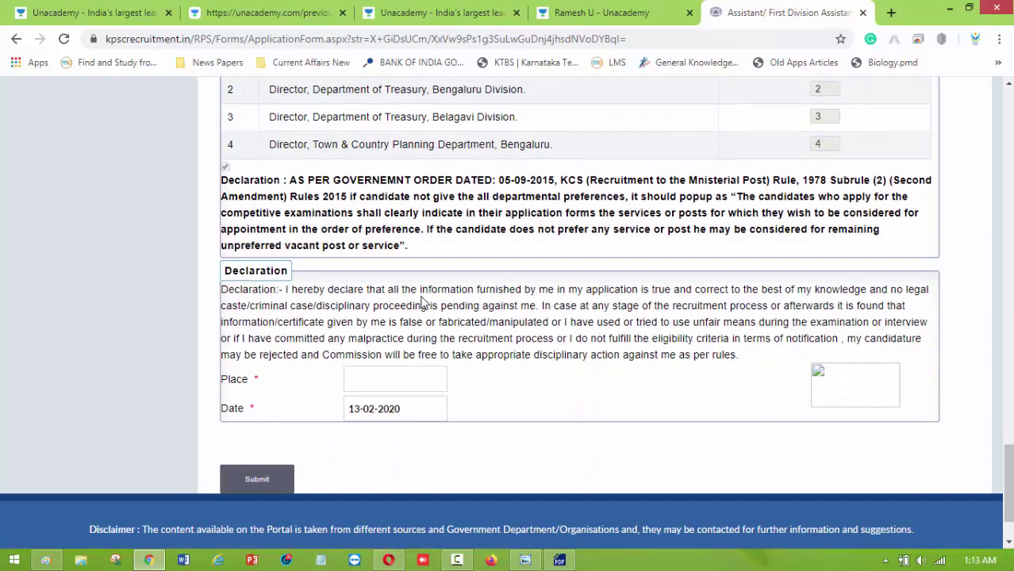
left_click(367, 373)
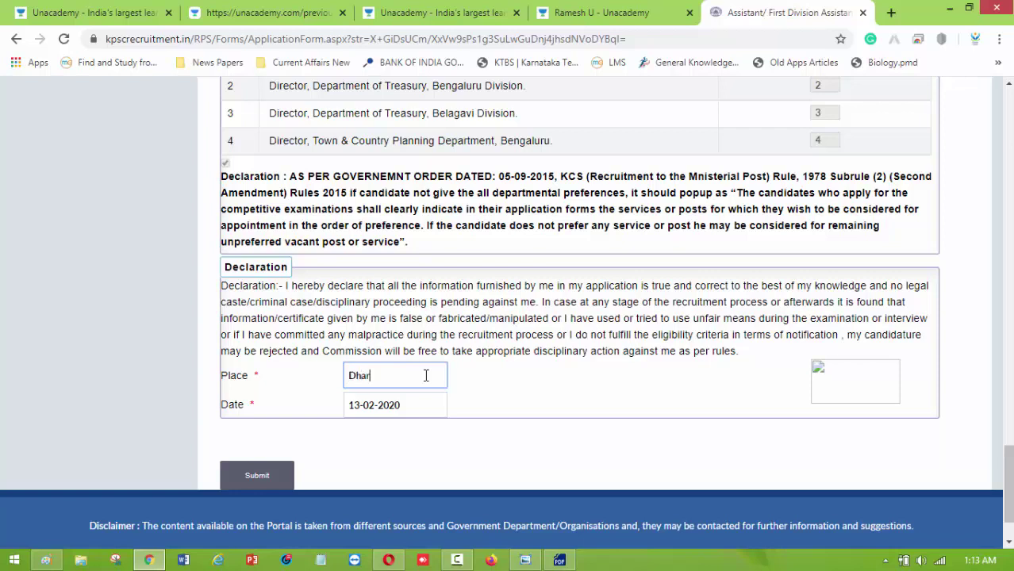
type("Dharwad")
scroll(827, 401, "down", 1)
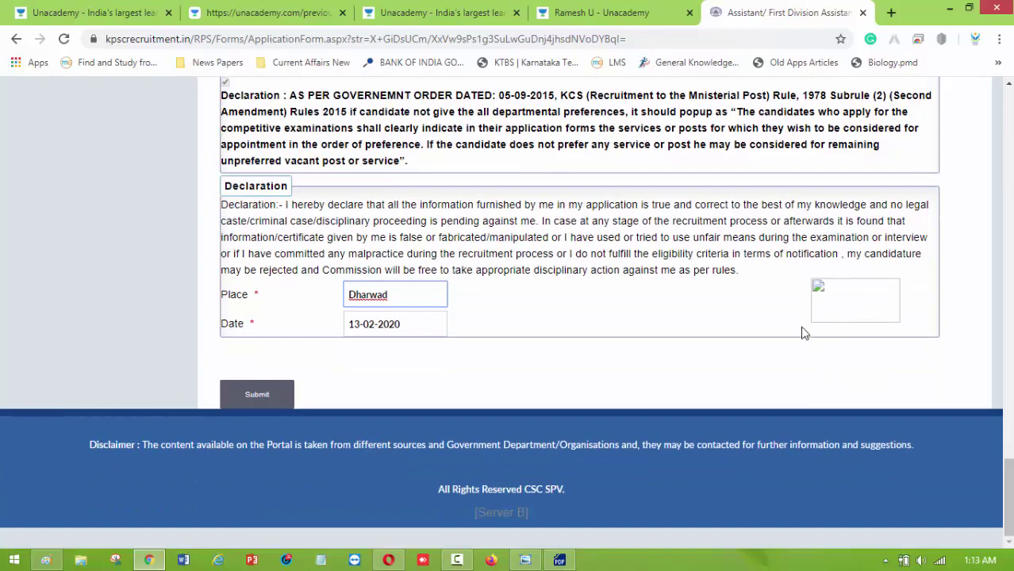
left_click(256, 400)
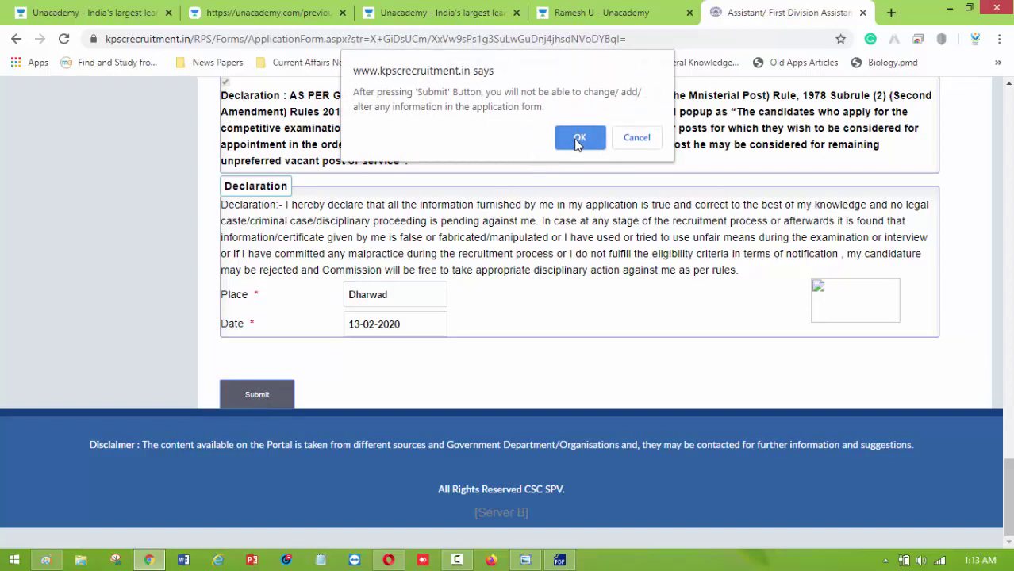
left_click(578, 141)
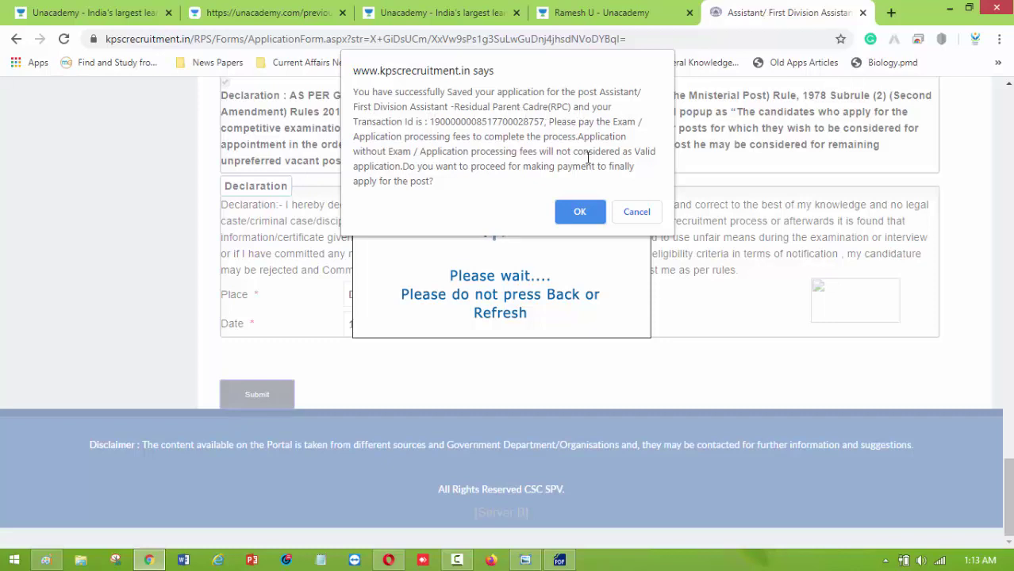
left_click(579, 211)
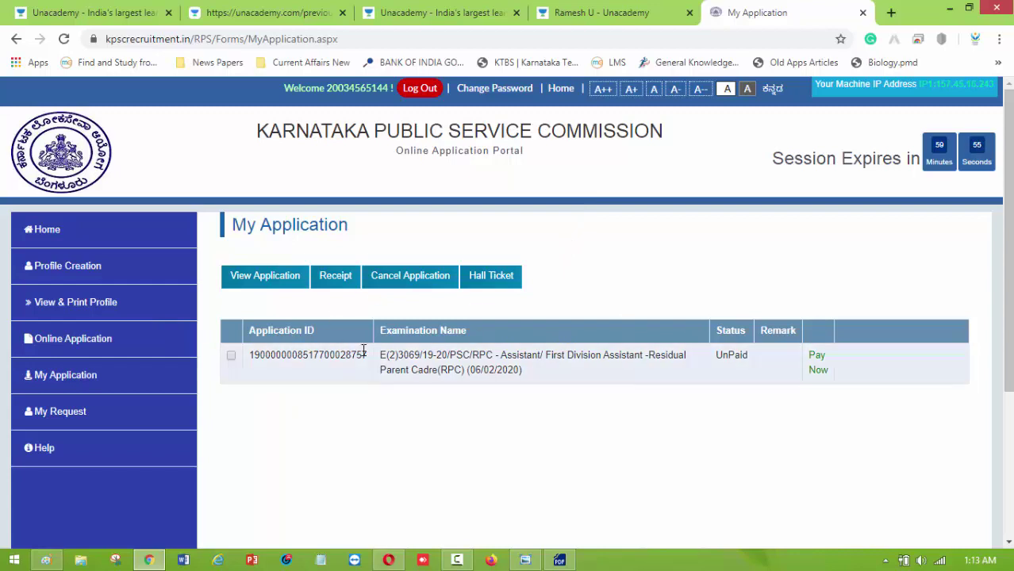
Select the unpaid First Division Assistant application and choose Pay Now.
scroll(363, 309, "down", 2)
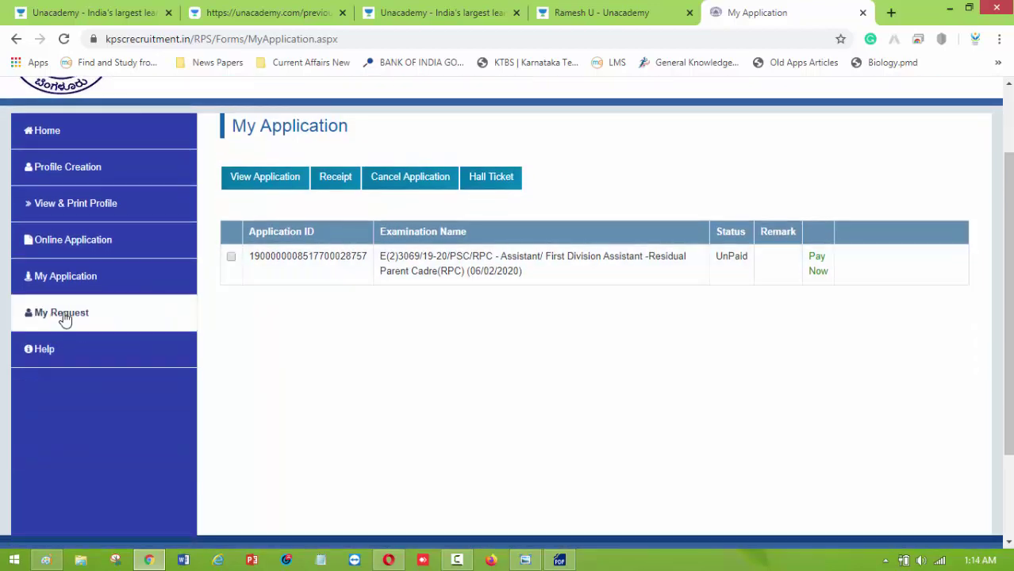
scroll(285, 309, "up", 2)
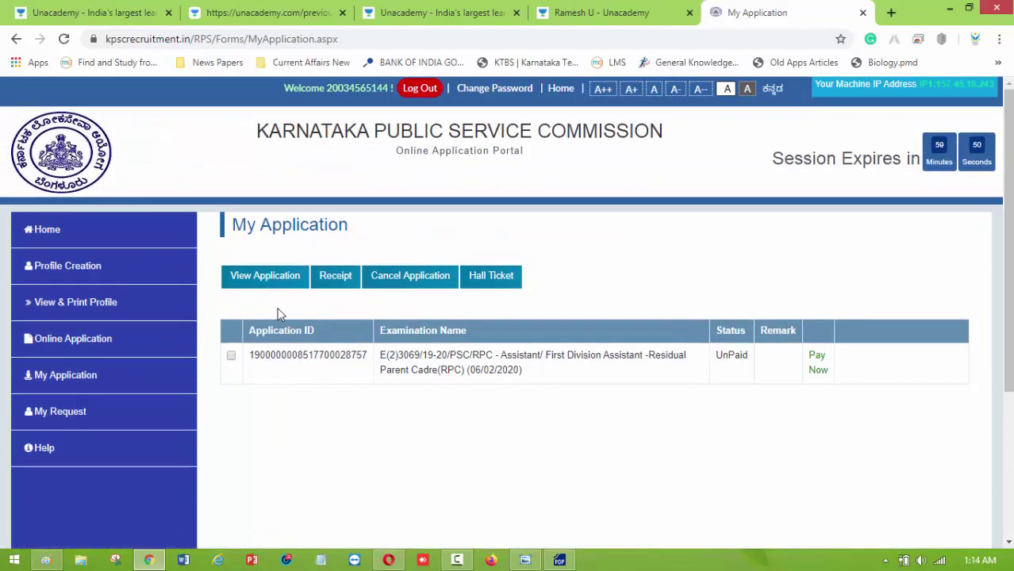
left_click(231, 357)
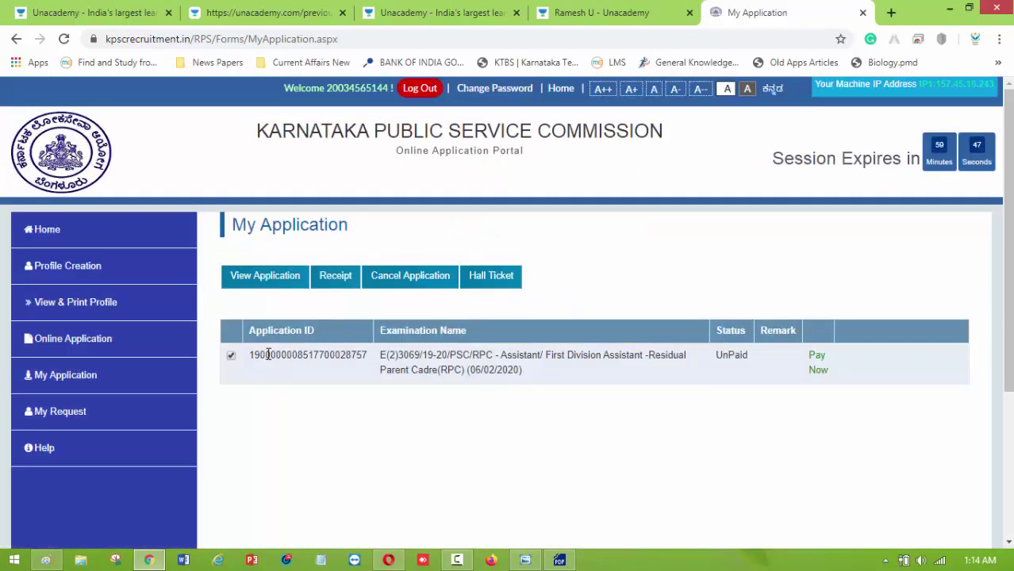
left_click(818, 364)
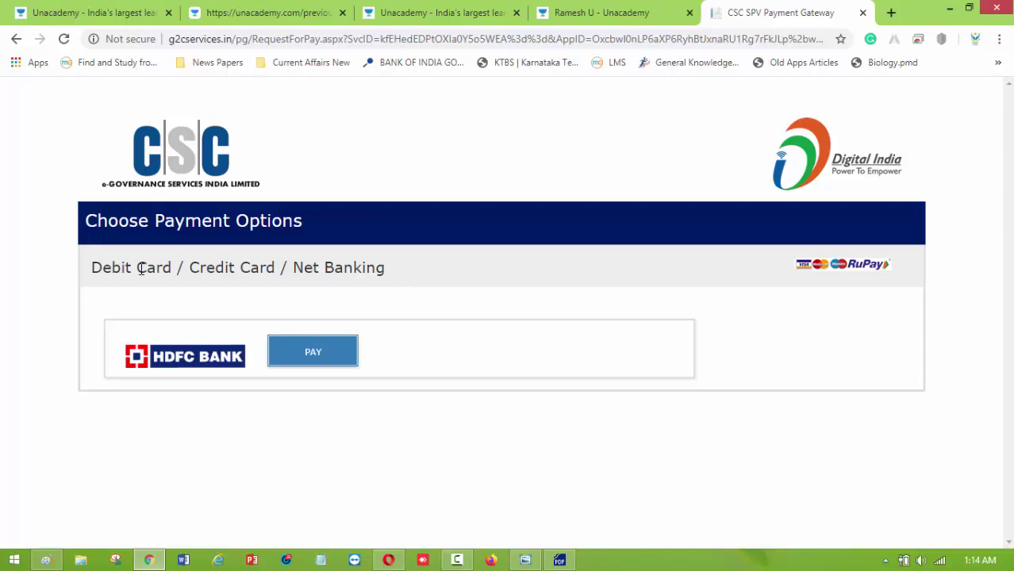
Bring up the HDFC Bank card payment form for the INR 335.40 fee and try the card number fields.
left_click(338, 353)
left_click(311, 359)
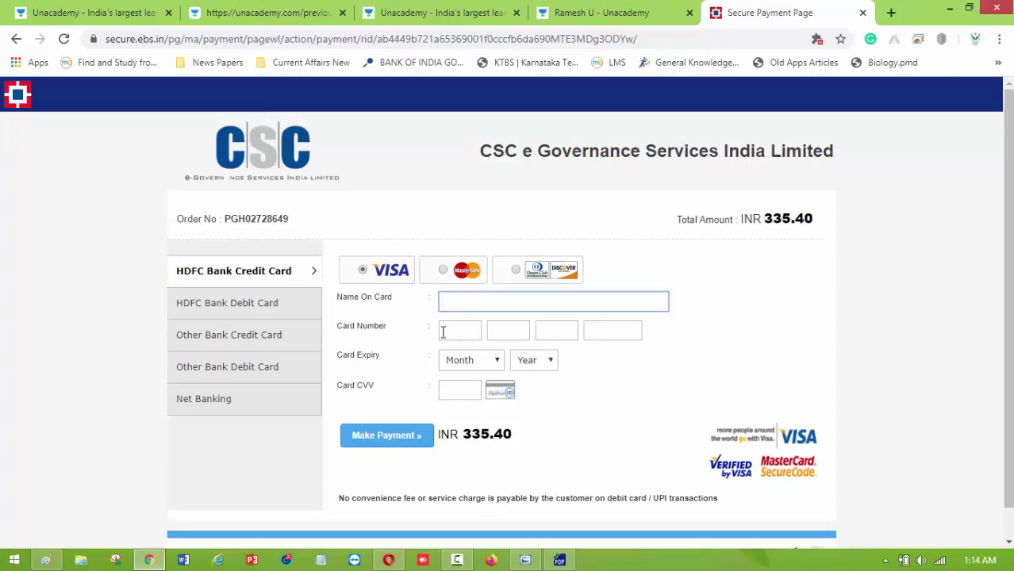
left_click(443, 332)
left_click(562, 322)
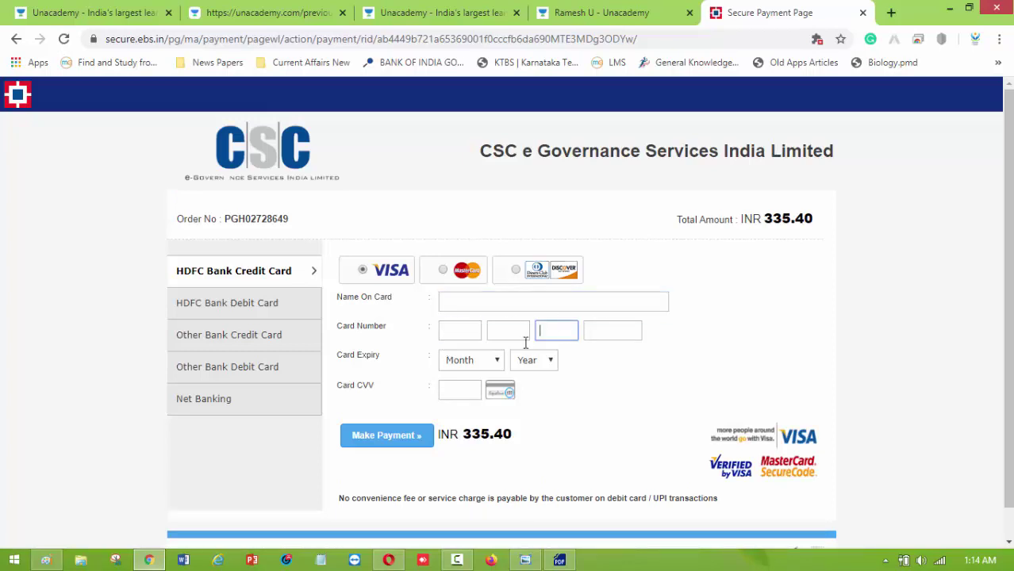
Look over the expiry month and year choices without selecting any, leaving the fee unpaid.
left_click(460, 366)
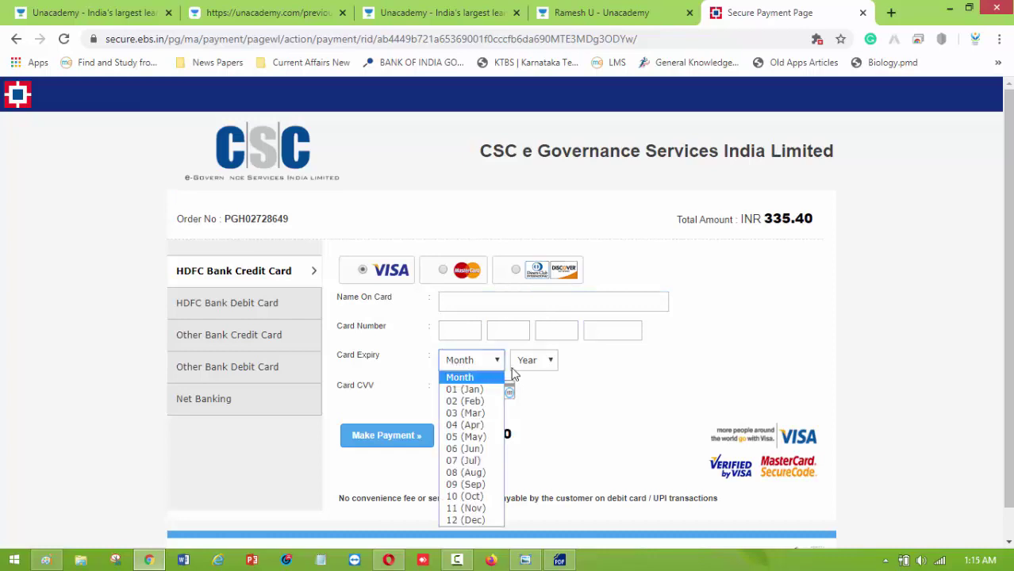
left_click(534, 360)
left_click(406, 389)
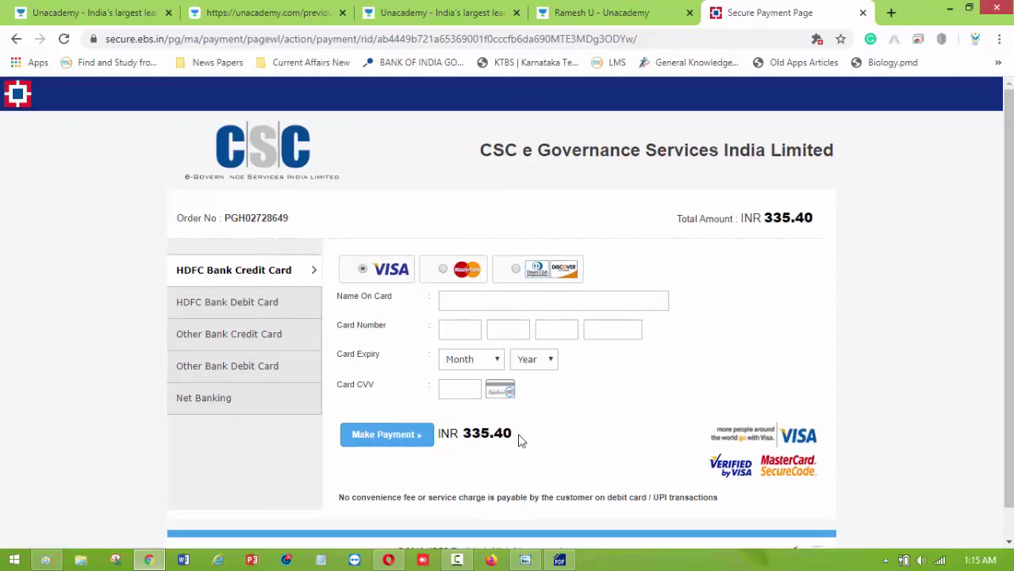
scroll(520, 438, "down", 1)
scroll(557, 410, "up", 1)
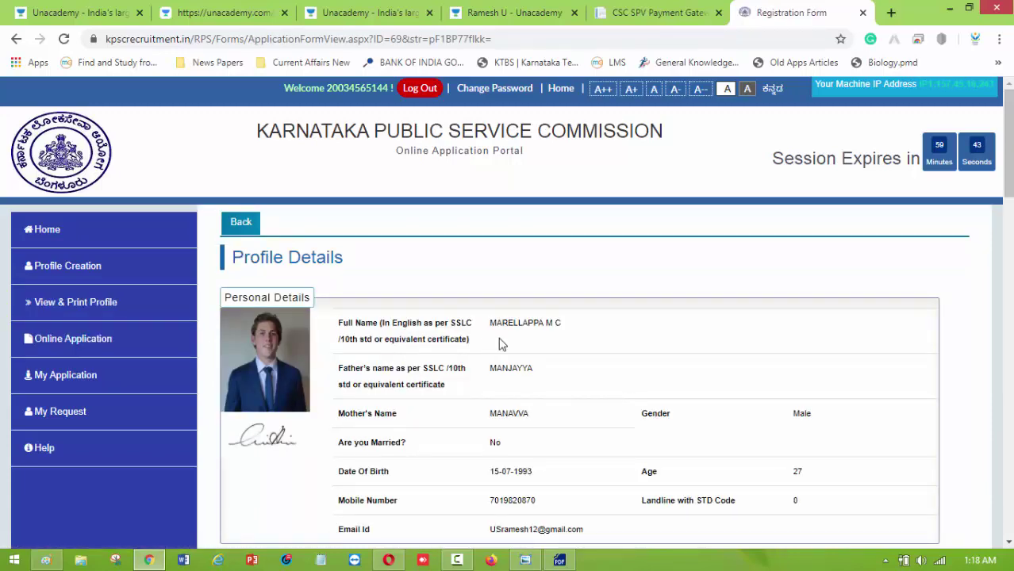
Scroll through the Profile Details, then go to the Direct Recruitment listing of six open posts.
scroll(499, 344, "down", 1)
scroll(512, 344, "down", 12)
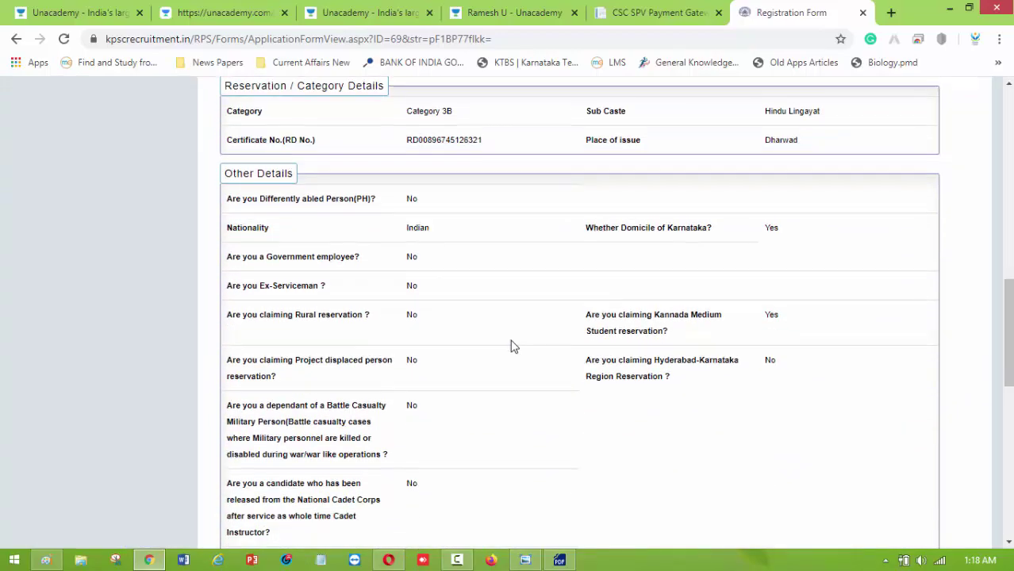
scroll(520, 344, "down", 5)
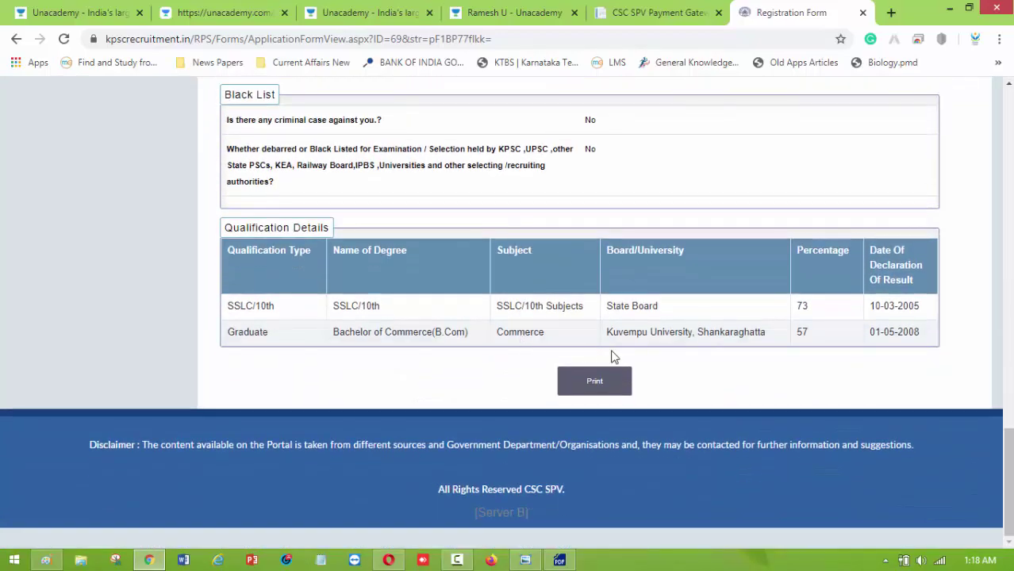
scroll(571, 358, "up", 20)
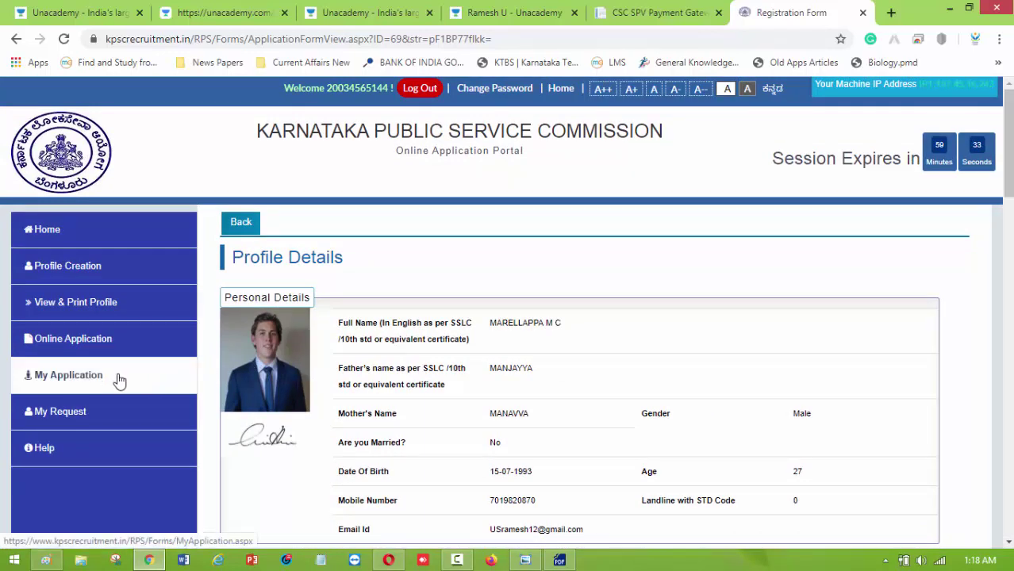
left_click(111, 339)
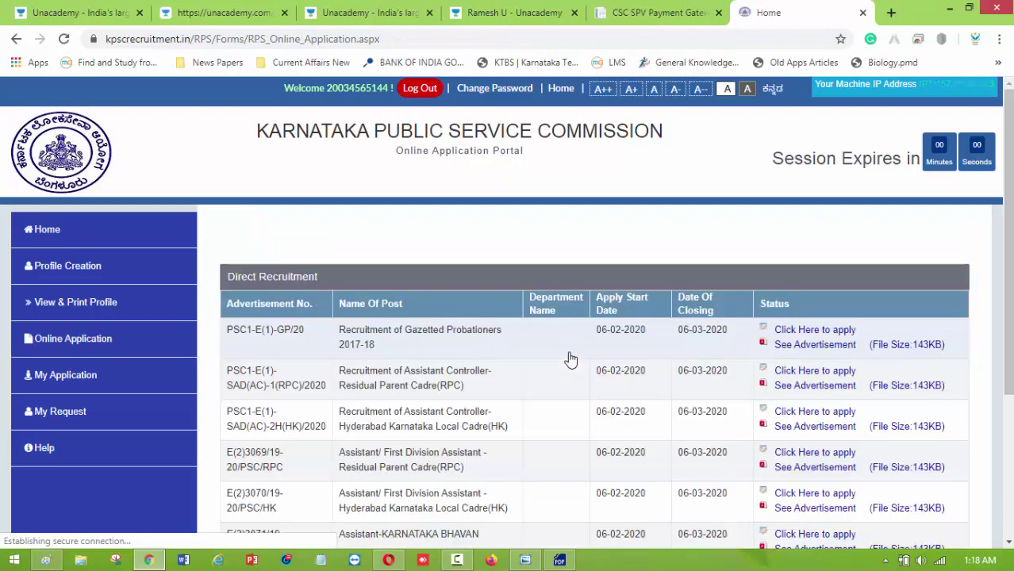
scroll(310, 279, "down", 1)
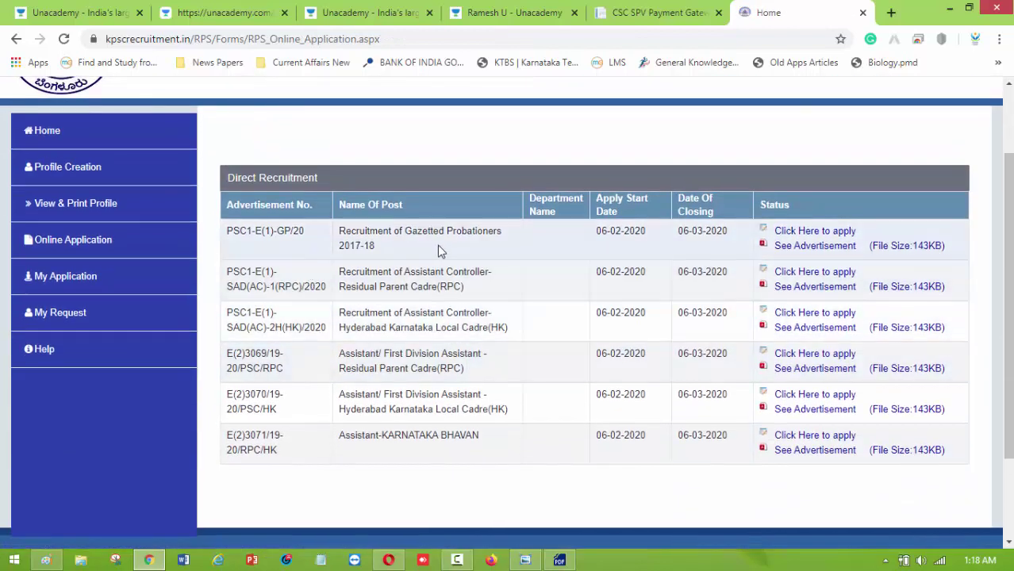
Start the Gazetted Probationers 2017-18 form and review its pre-filled reservation, blacklist and qualification details.
left_click(815, 232)
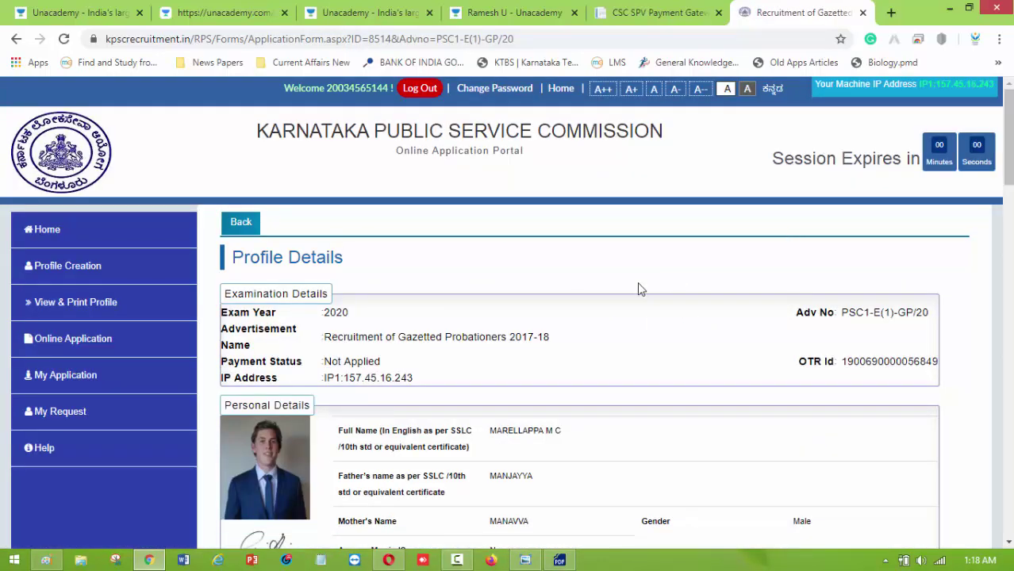
scroll(484, 327, "down", 12)
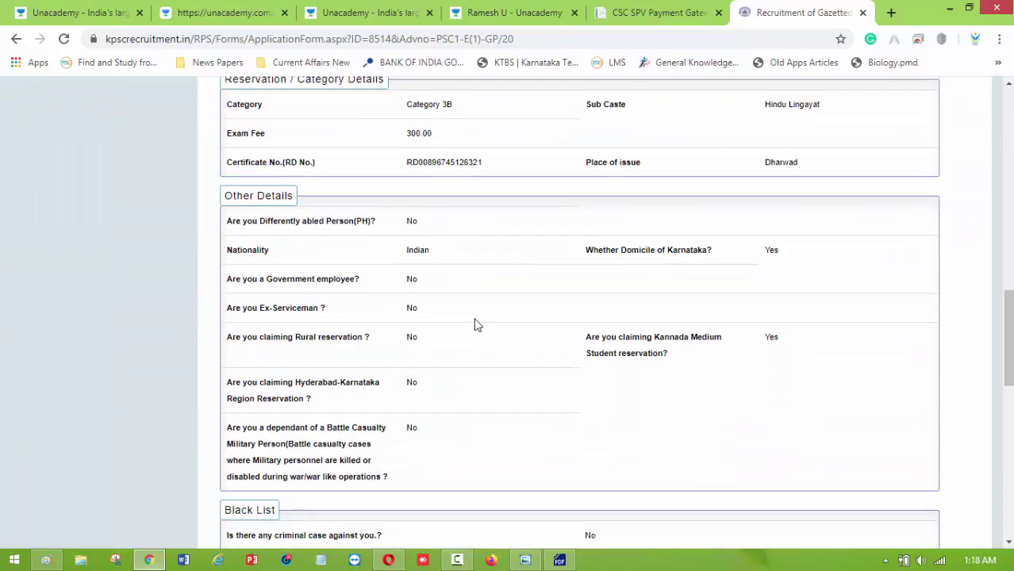
scroll(476, 326, "up", 6)
scroll(476, 325, "up", 6)
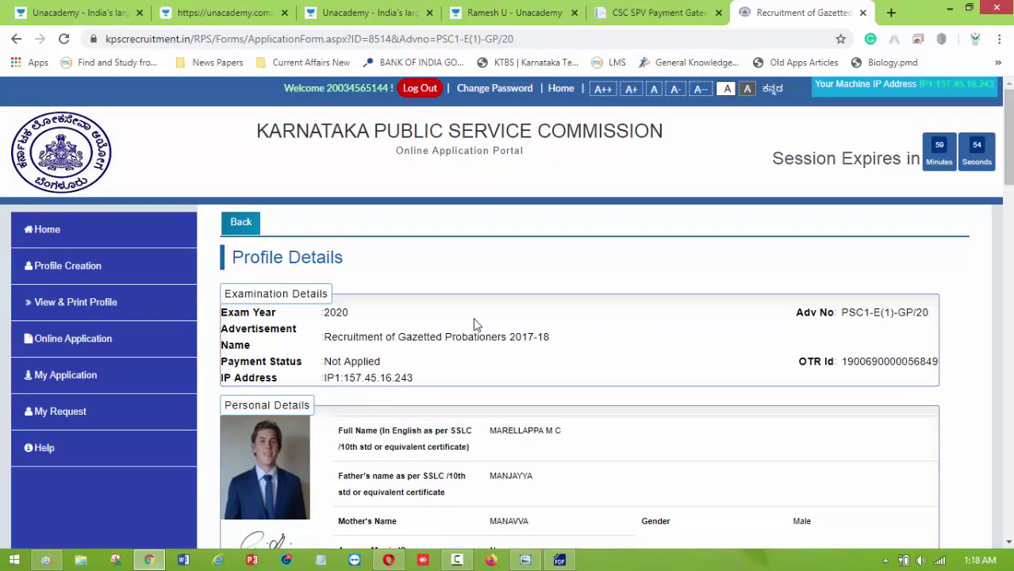
scroll(474, 327, "down", 5)
scroll(471, 325, "down", 8)
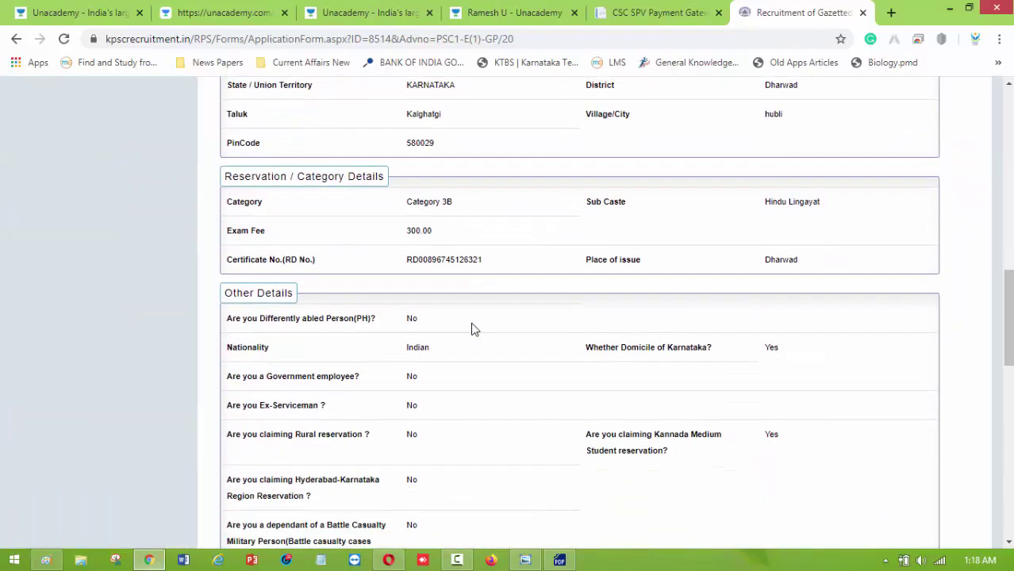
scroll(474, 329, "down", 10)
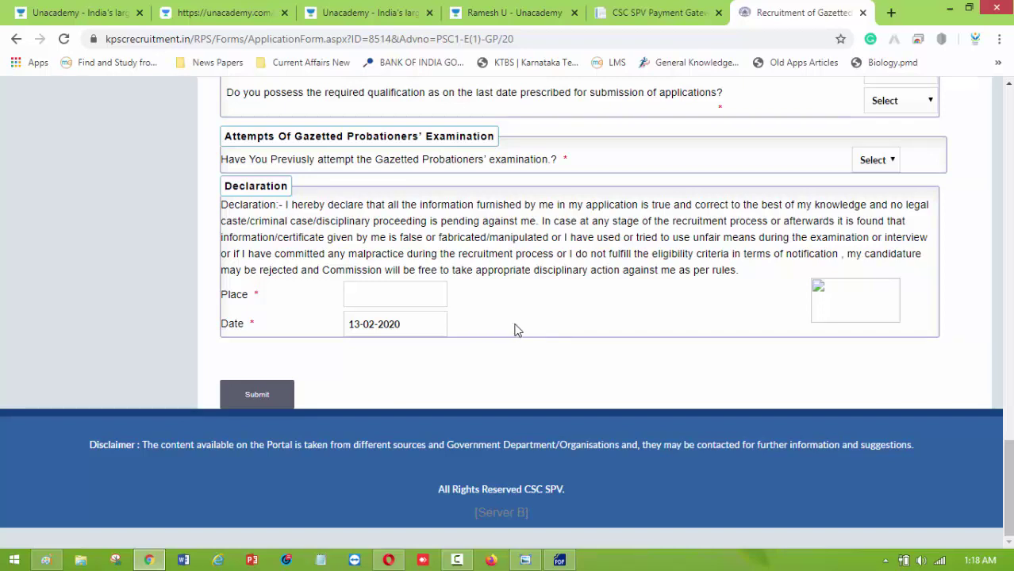
left_click(509, 12)
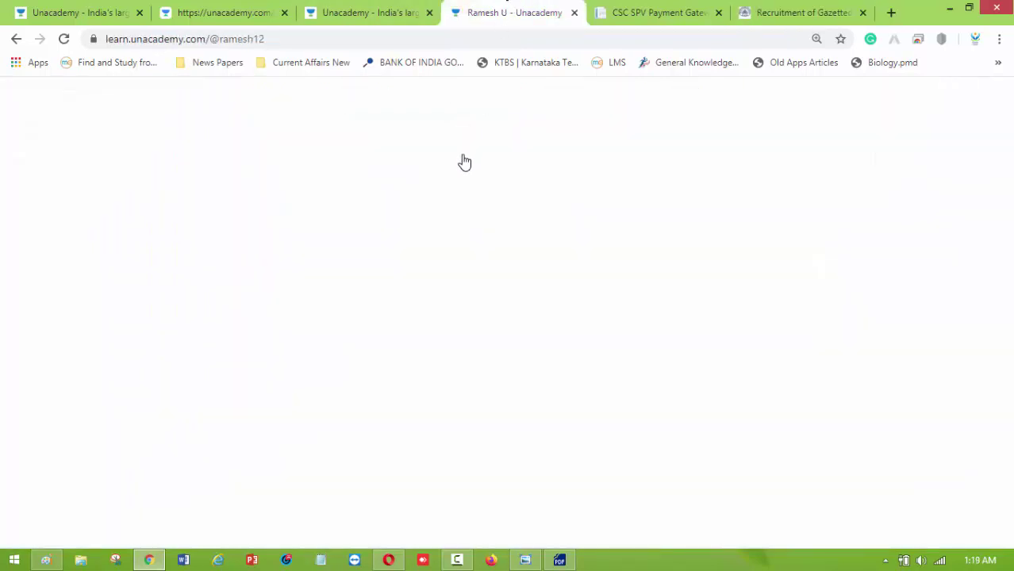
left_click(786, 12)
scroll(594, 355, "up", 20)
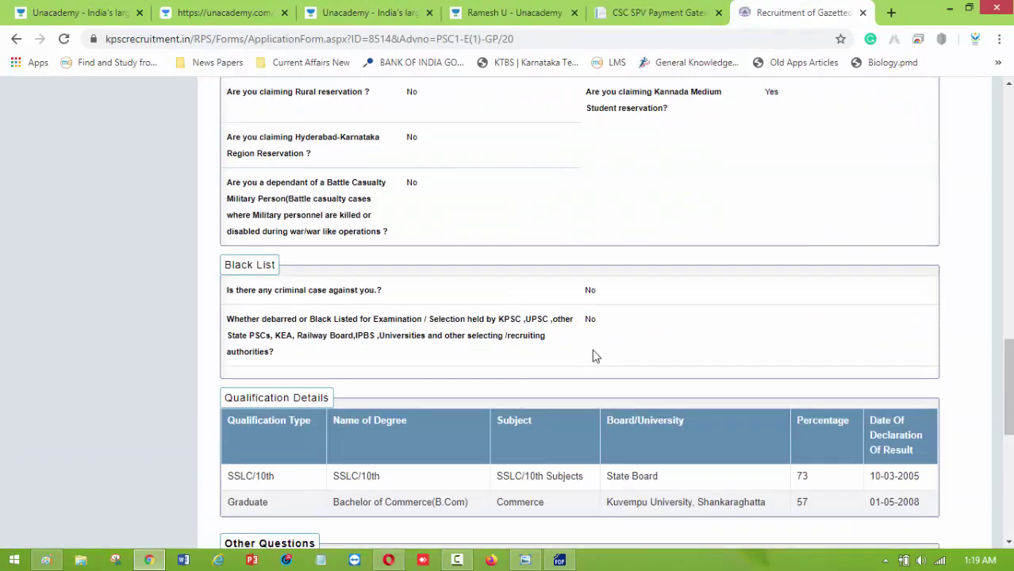